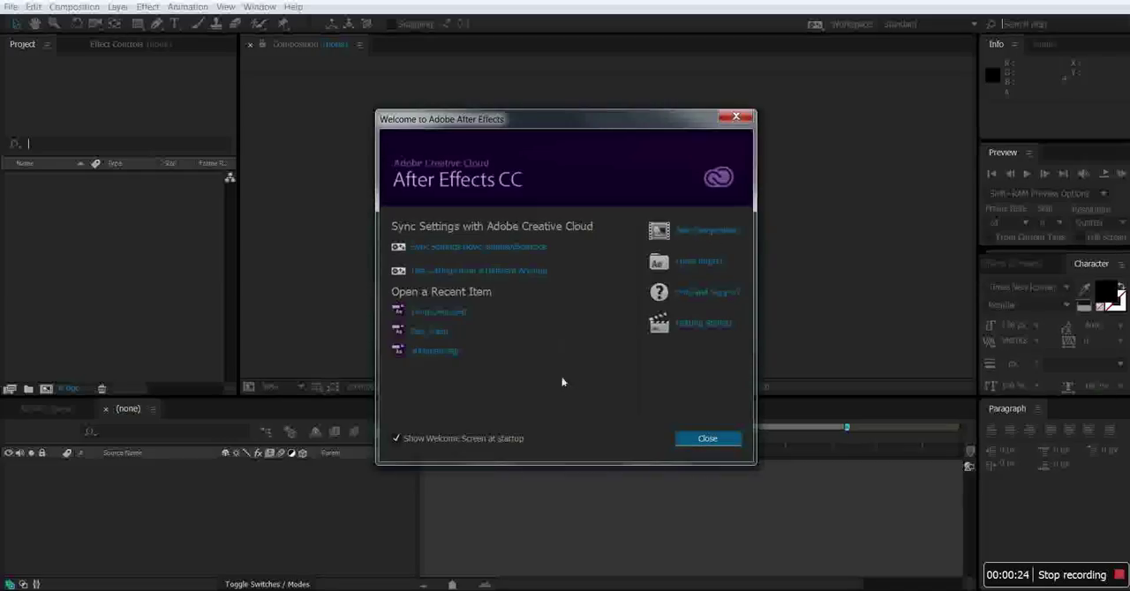
Create a composition named Hopping Lamp with the HDV 1080 29.97 preset.
left_click(722, 237)
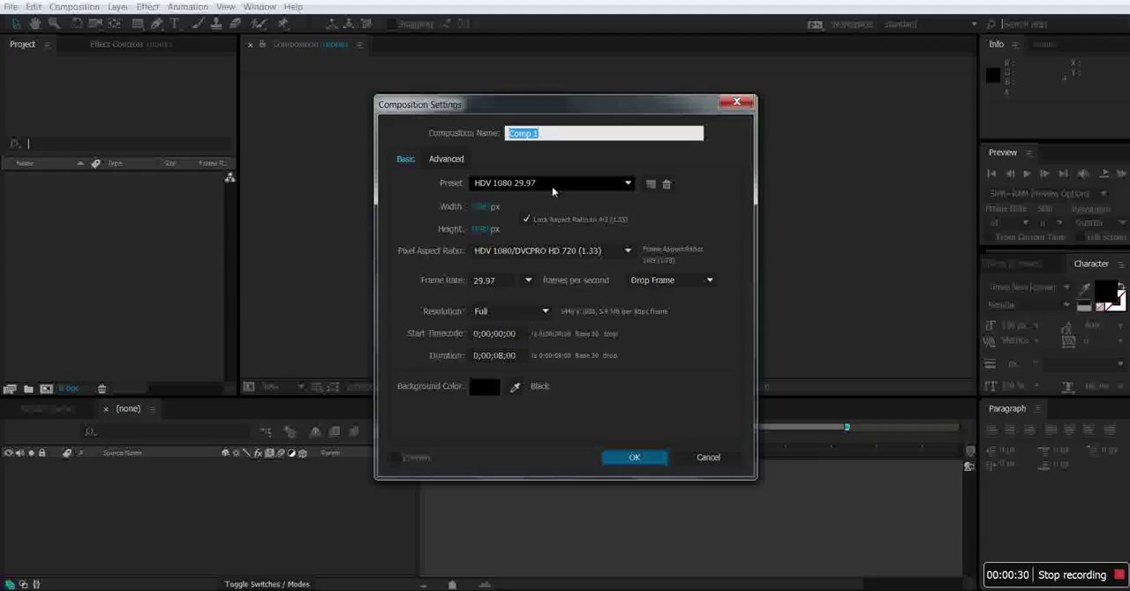
left_click(621, 189)
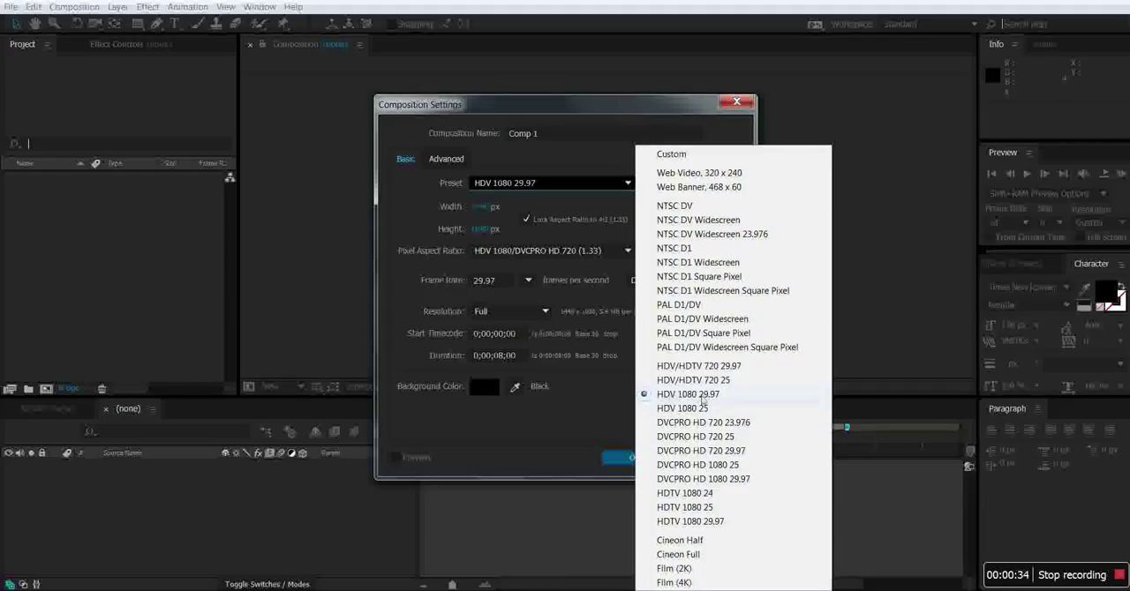
left_click(683, 397)
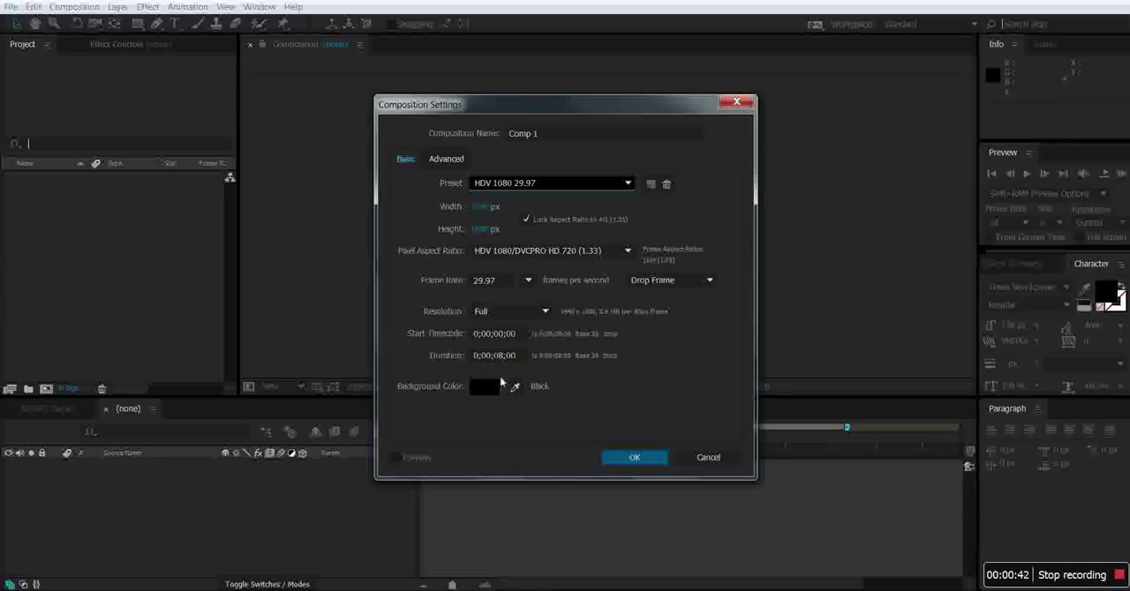
left_click(542, 135)
left_click_drag(542, 135, 496, 143)
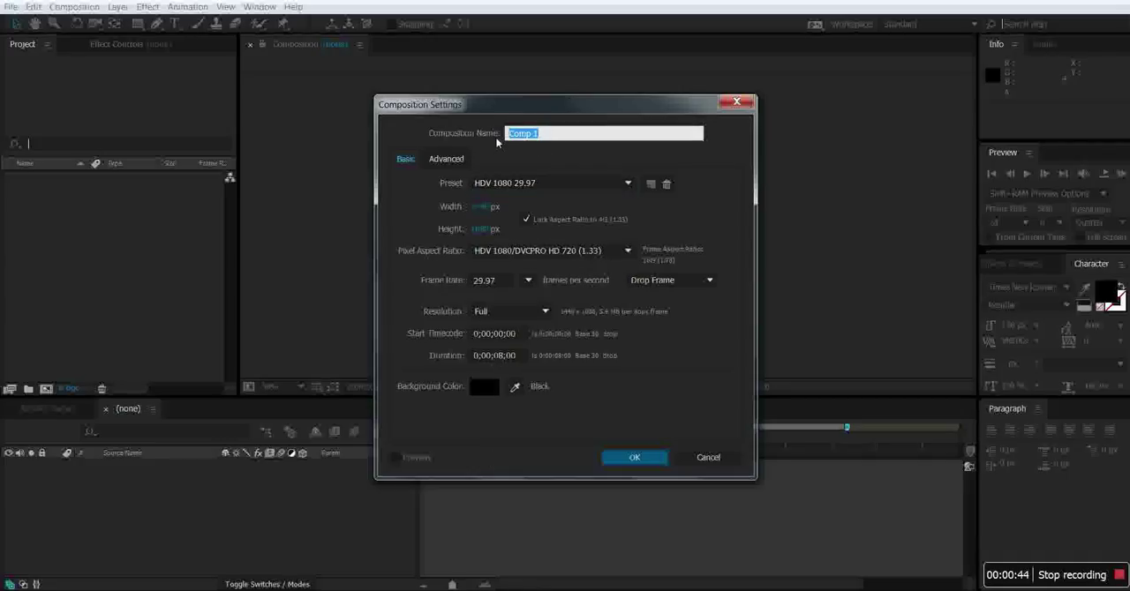
type("Hopping Lamp")
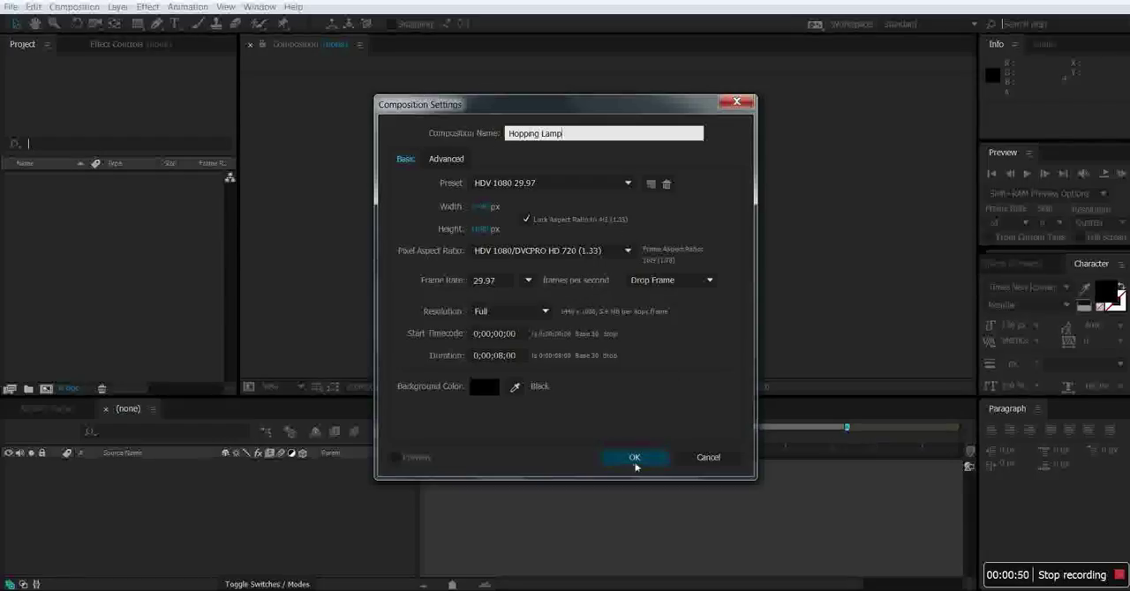
left_click(634, 458)
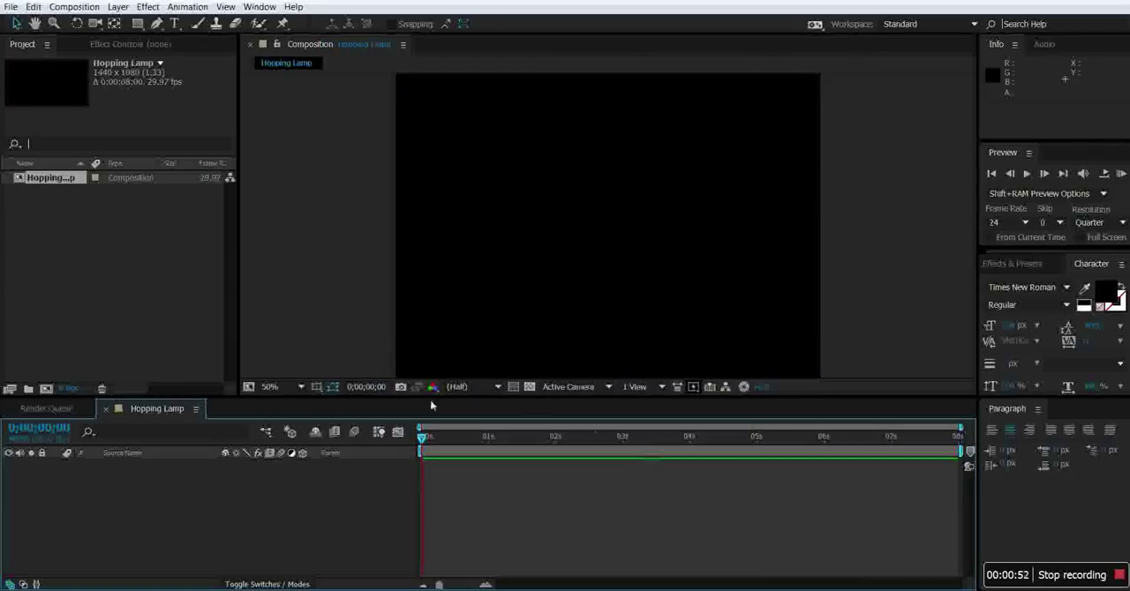
Import the seven lamp PNG images from the Ass_6 folder, Lamp_Arm_A through Lamp_Shadow, as footage.
right_click(97, 242)
mouse_move(225, 302)
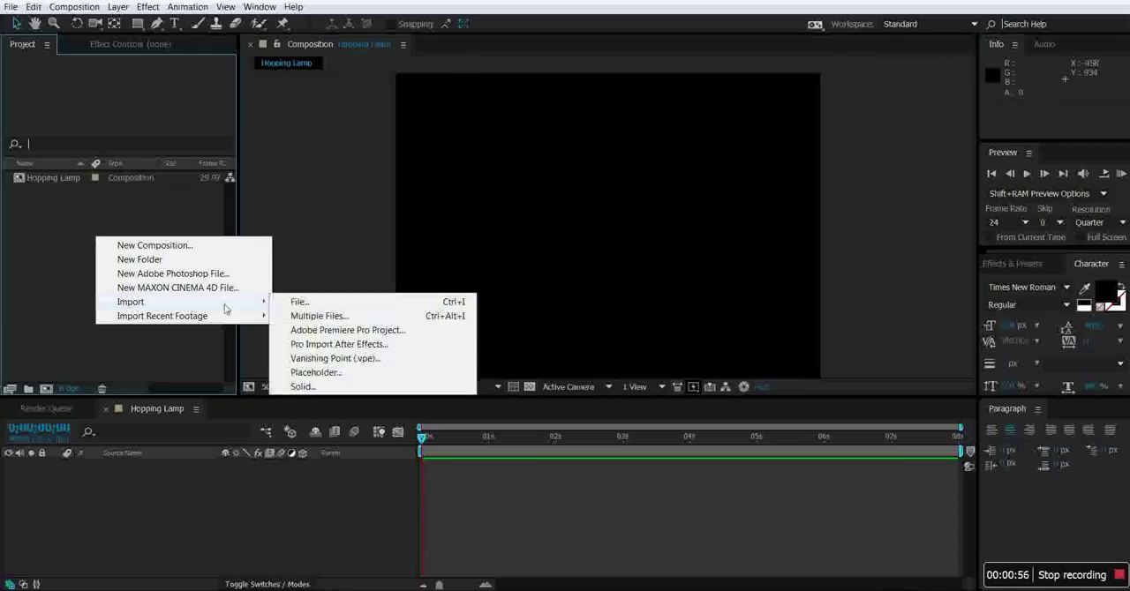
left_click(314, 305)
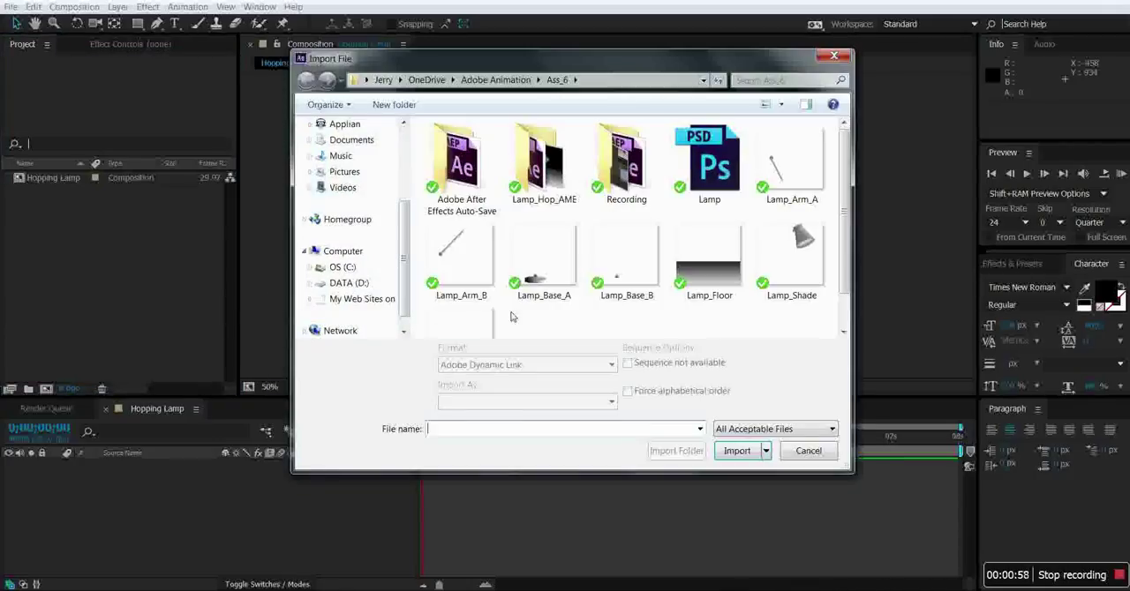
left_click(774, 181)
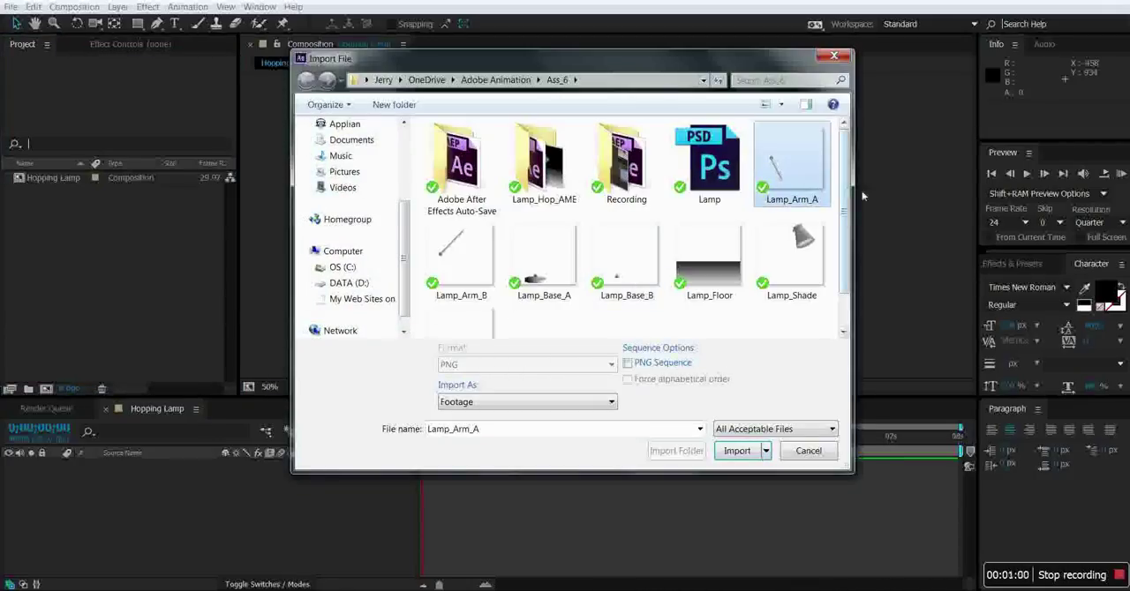
scroll(847, 203, "down", 2)
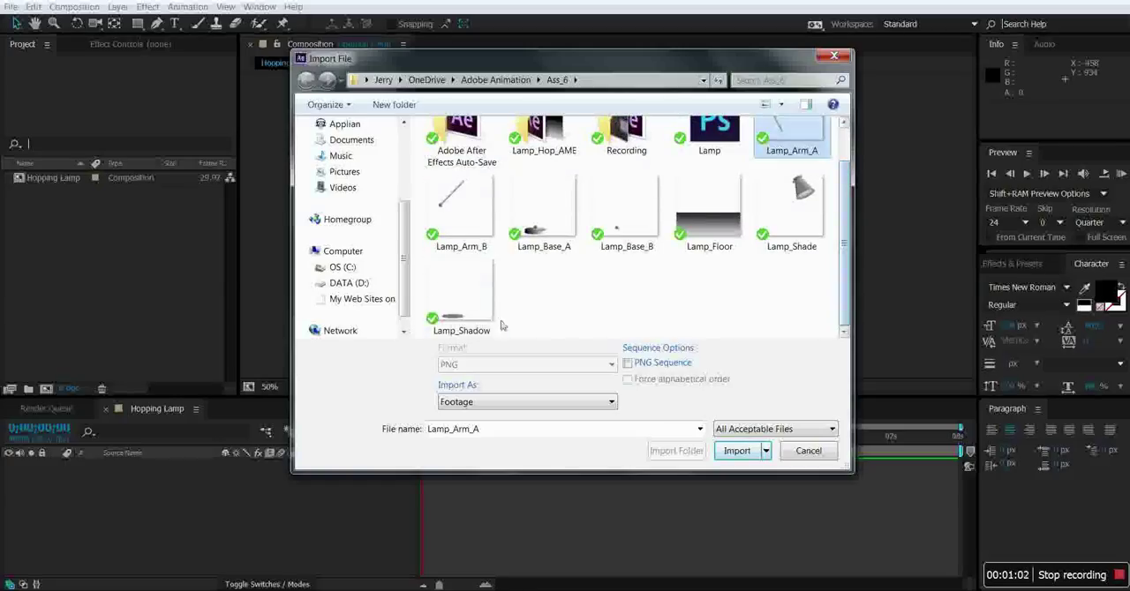
left_click(472, 305, "shift")
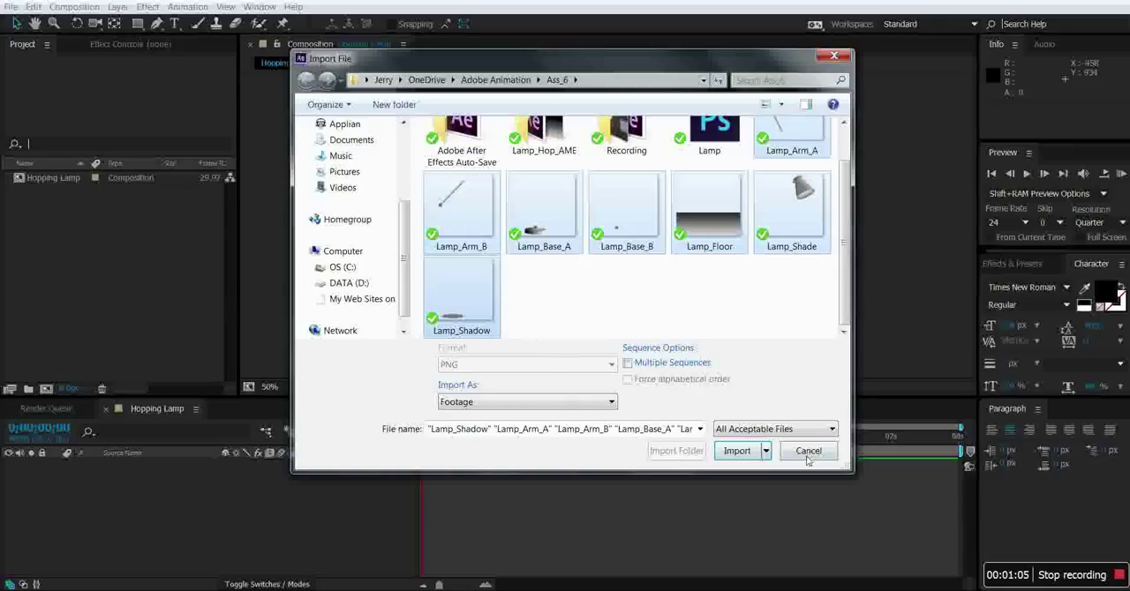
left_click(737, 451)
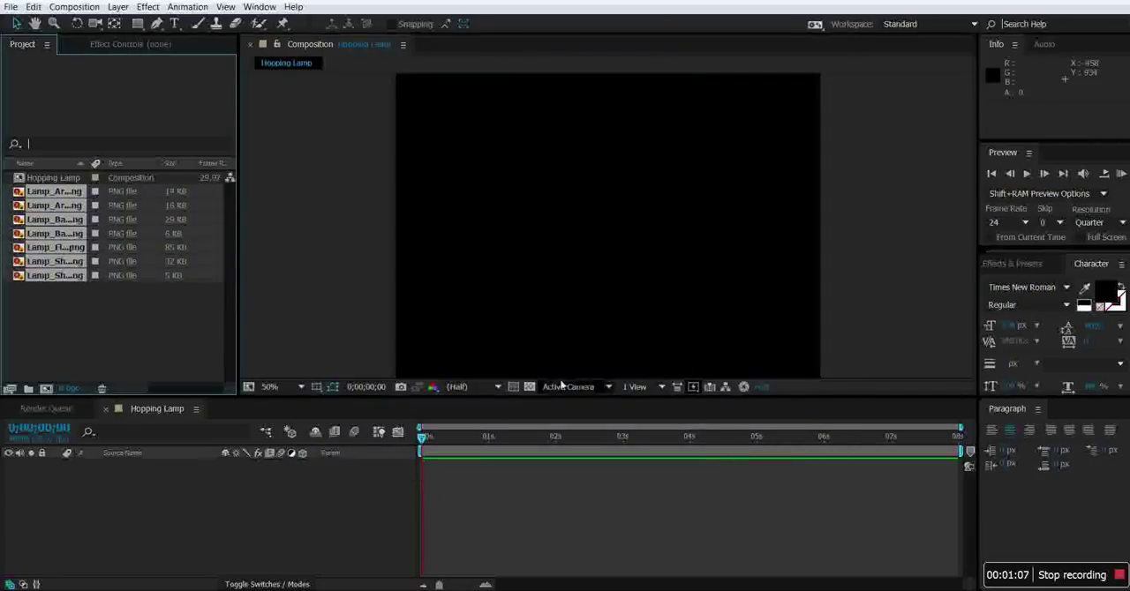
Add all seven imported lamp images to the Hopping Lamp composition as layers.
left_click(133, 329)
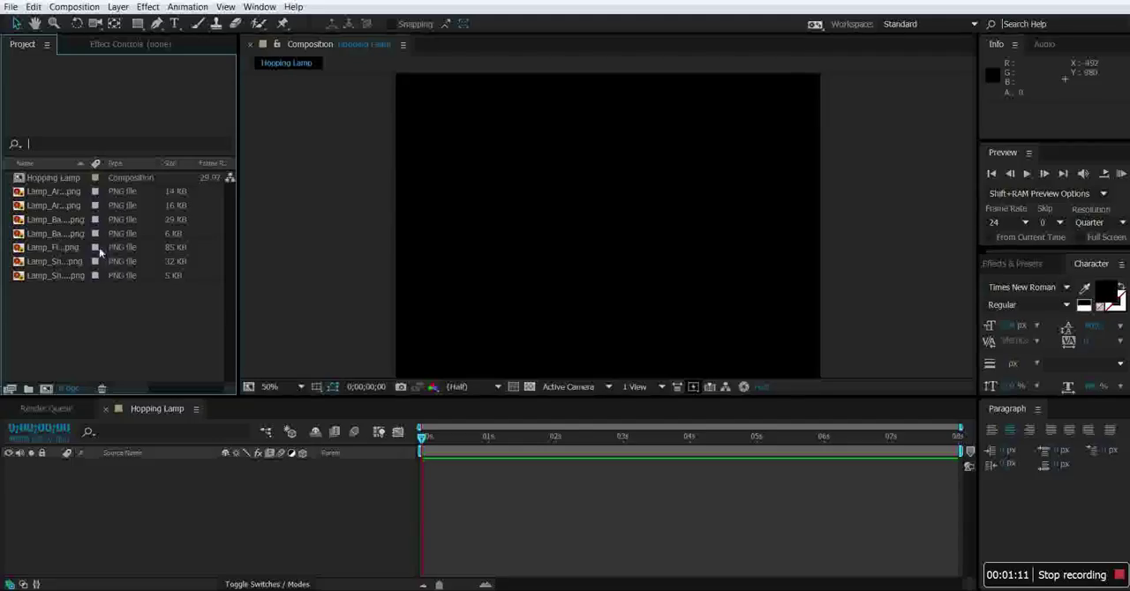
left_click_drag(49, 289, 79, 485)
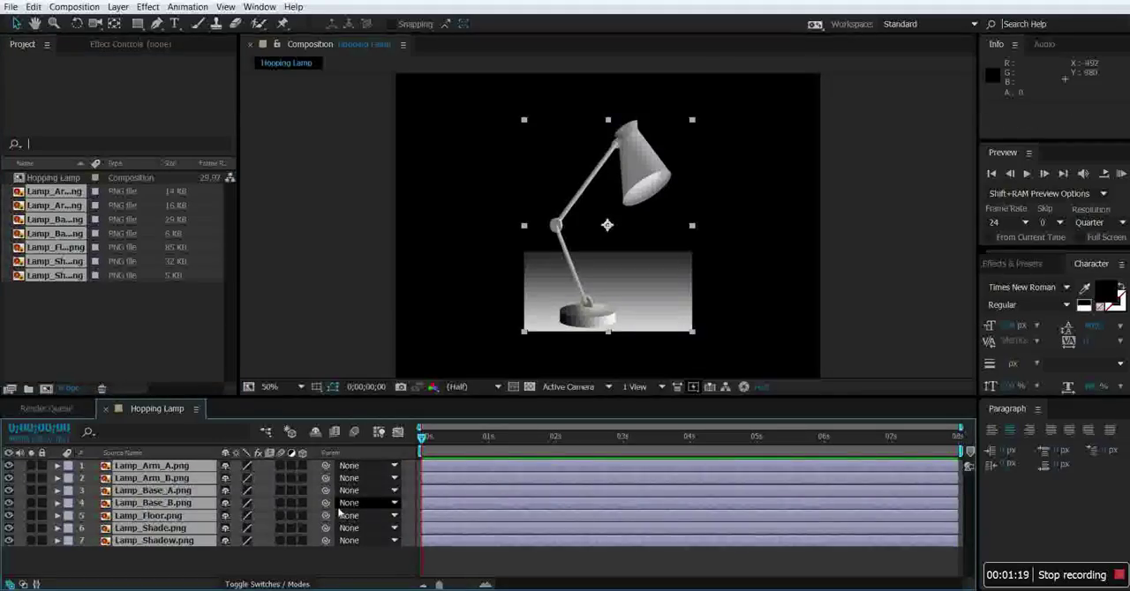
left_click(155, 557)
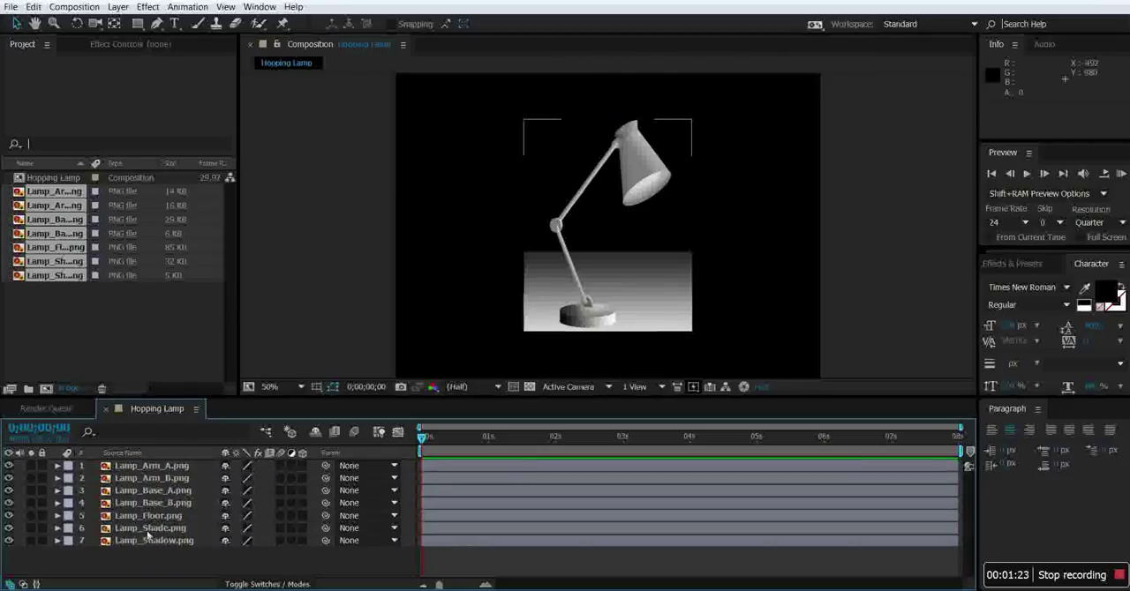
Reorder the layers from top to bottom as Lamp_Shade, Lamp_Base_B, Lamp_Arm_B, Lamp_Arm_A, Lamp_Base_A, Lamp_Shadow and Lamp_Floor.
left_click(176, 516)
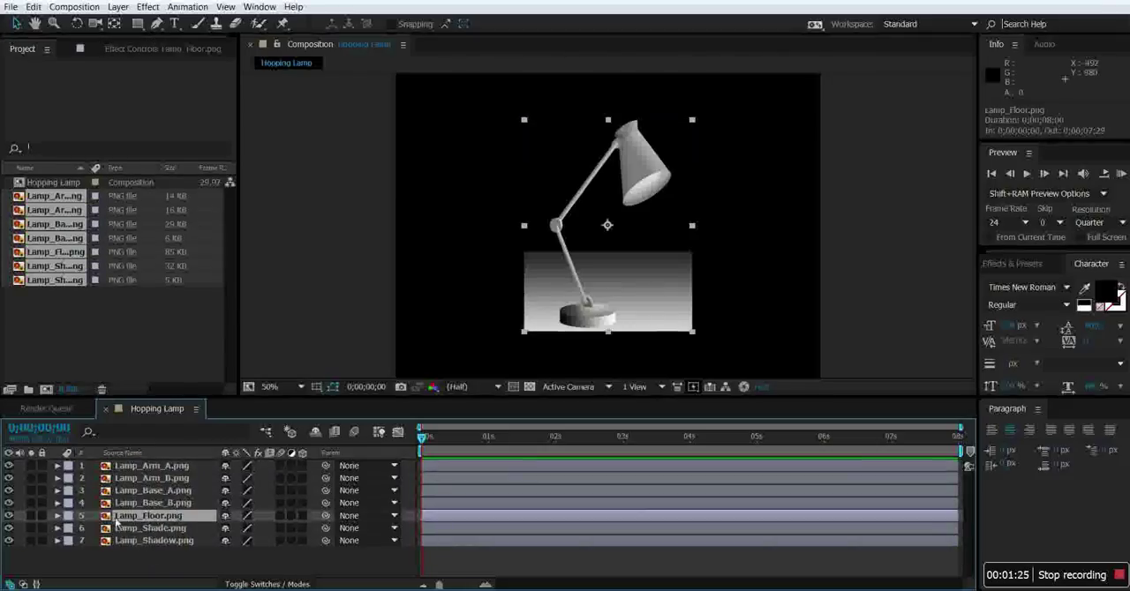
left_click_drag(119, 518, 124, 553)
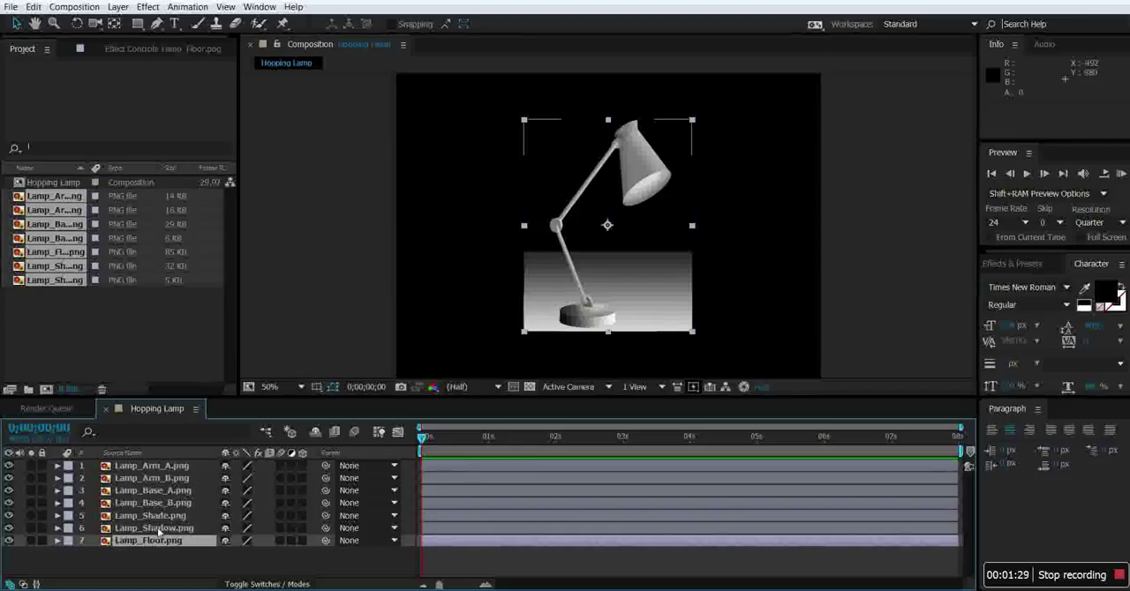
left_click_drag(157, 519, 151, 465)
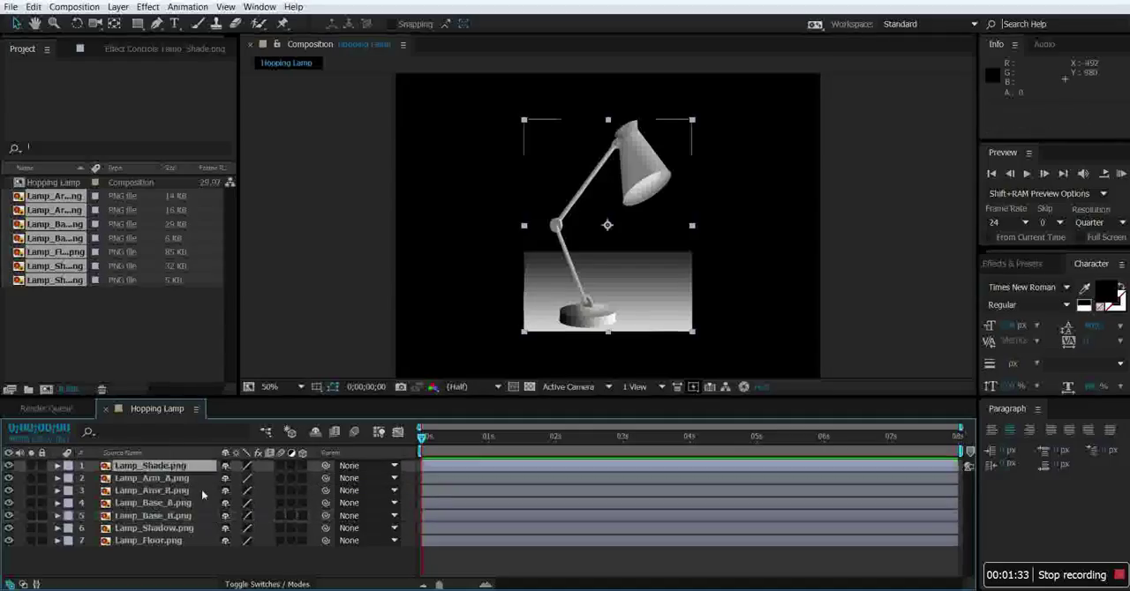
left_click_drag(163, 506, 166, 525)
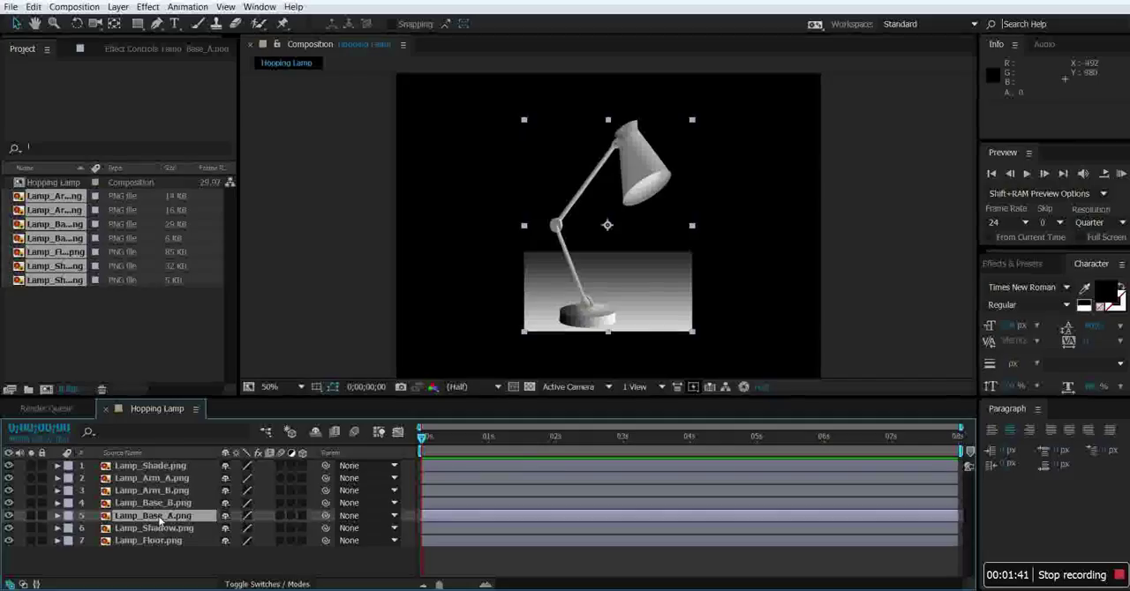
left_click_drag(152, 478, 173, 500)
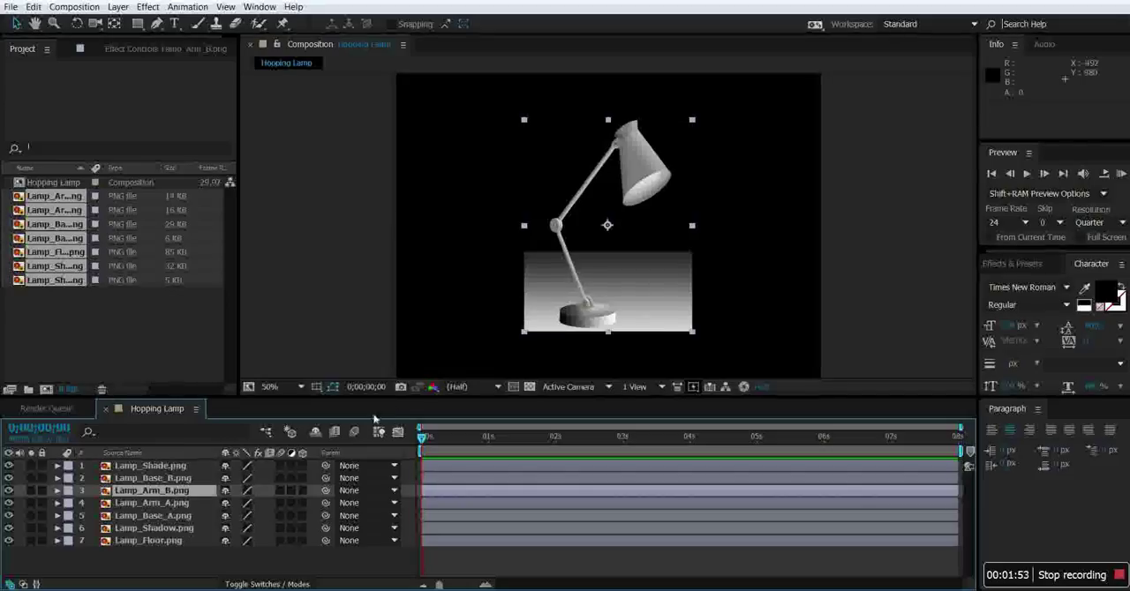
Scale the Lamp_Floor layer to about 255% by 153% so the floor spans the full width of the composition.
left_click(157, 541)
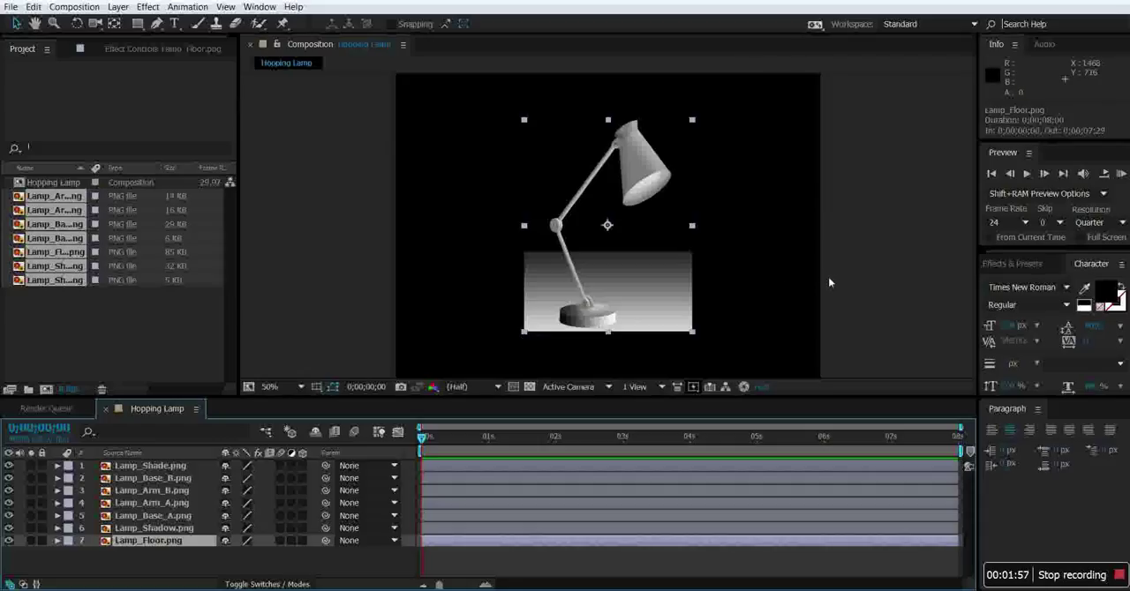
key("comma")
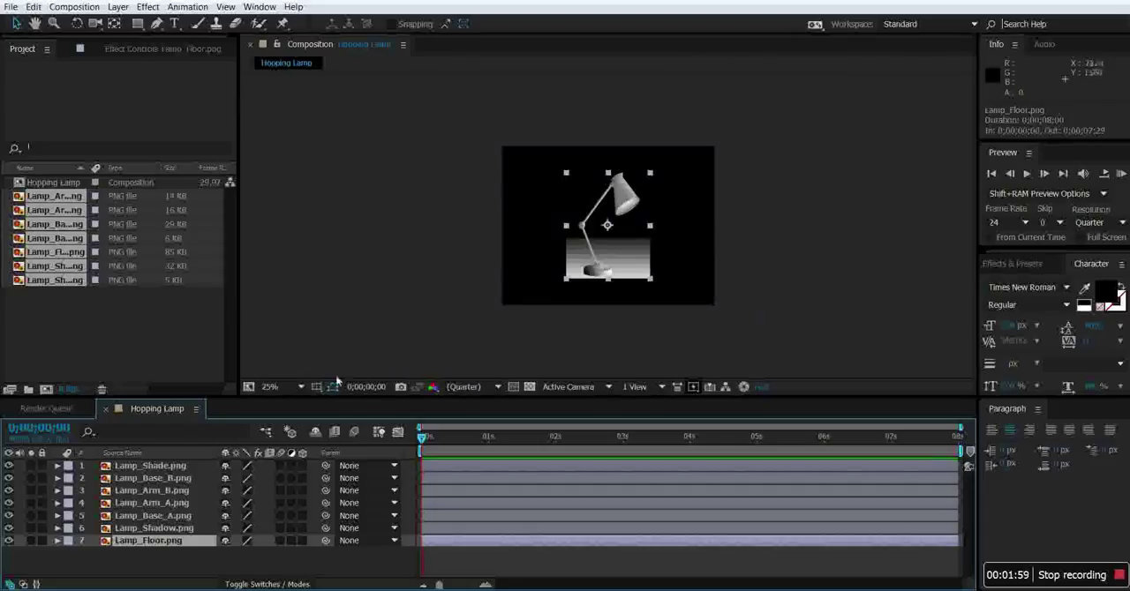
left_click_drag(565, 279, 498, 309)
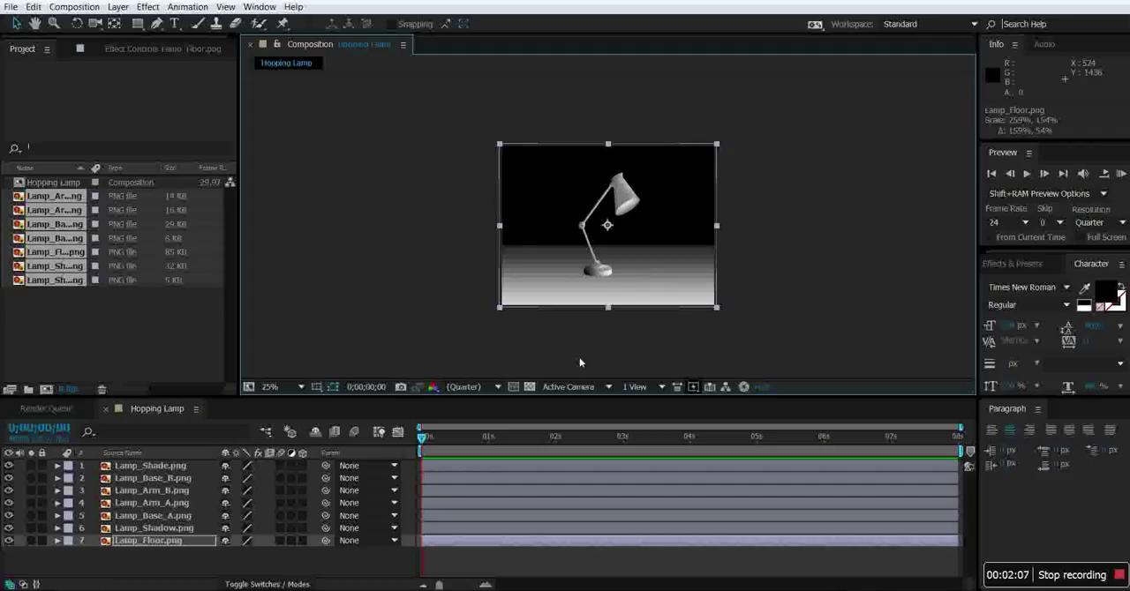
left_click_drag(500, 308, 501, 307)
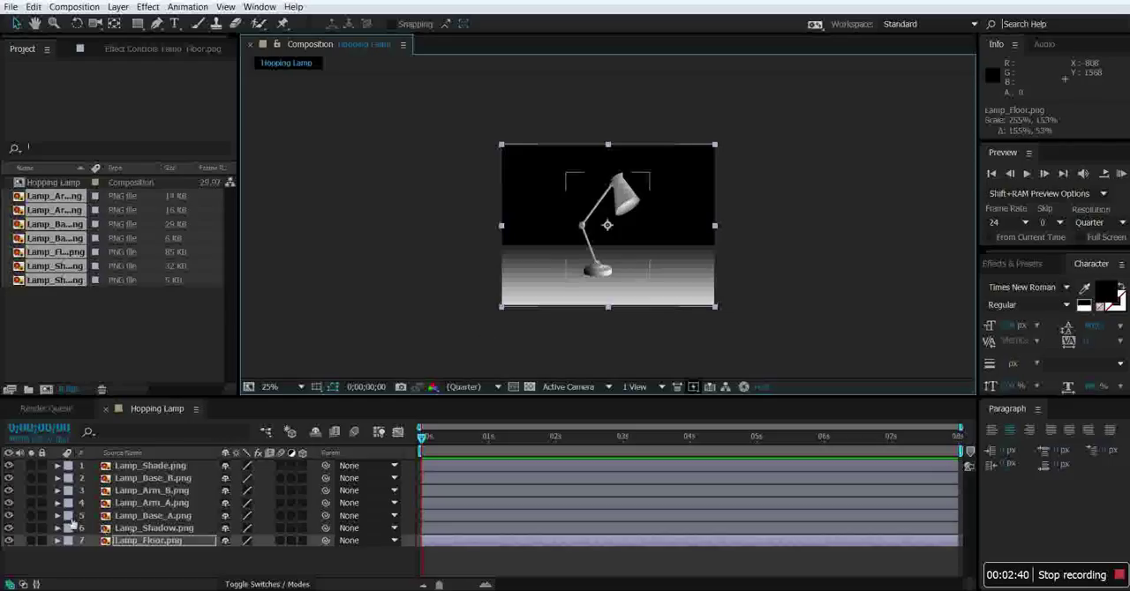
right_click(64, 319)
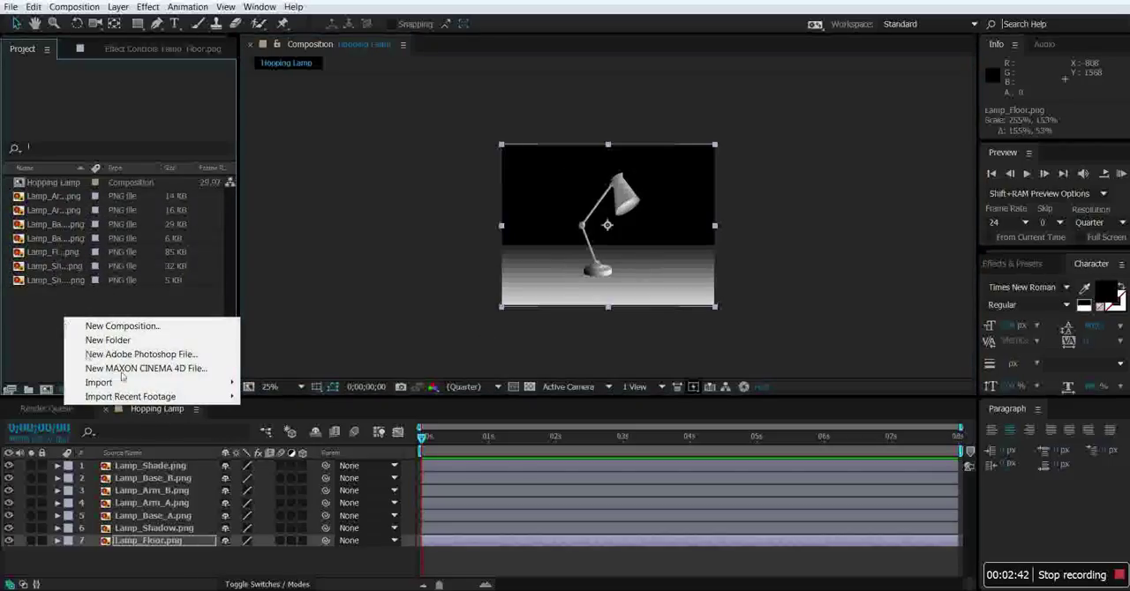
left_click(88, 302)
left_click(119, 7)
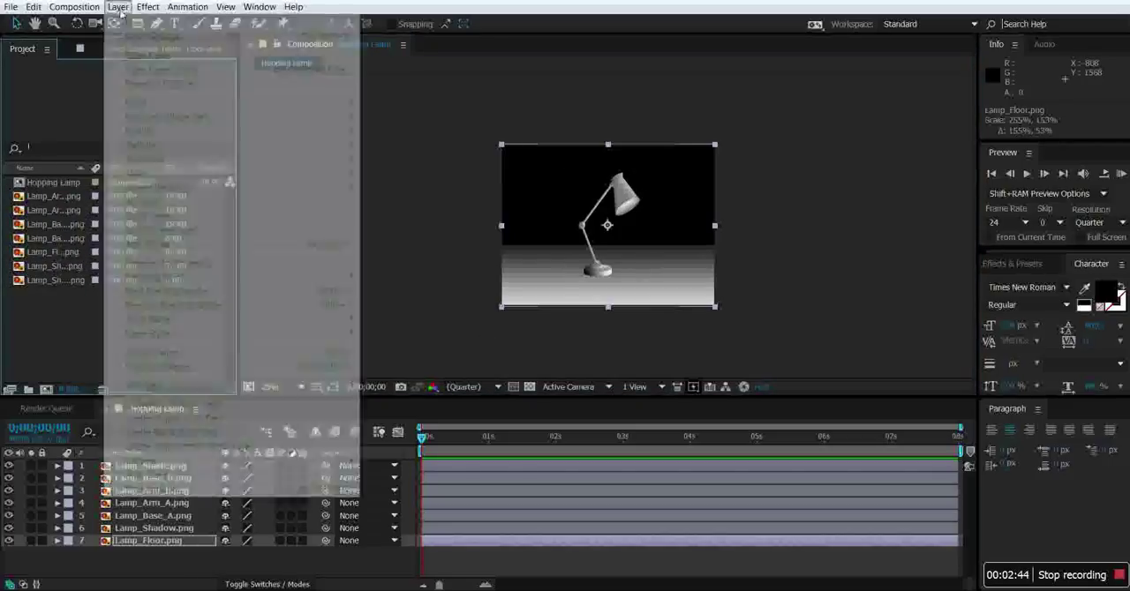
left_click(50, 326)
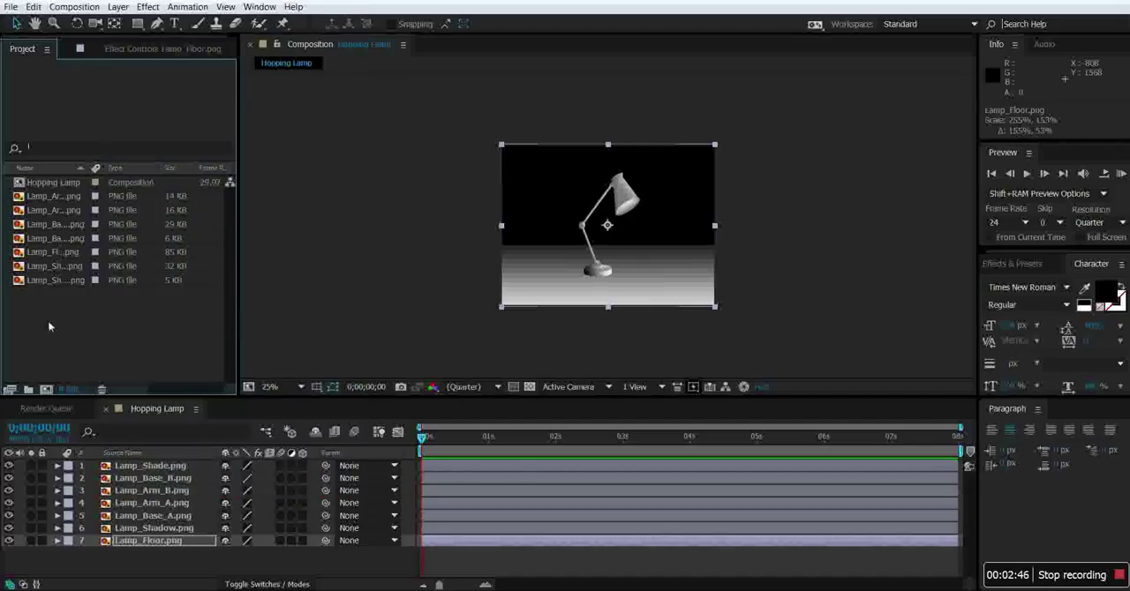
Add a null object between the Lamp_Shadow and Lamp_Floor layers and place it on the floor left of the lamp, at about 232, 864.
left_click(155, 565)
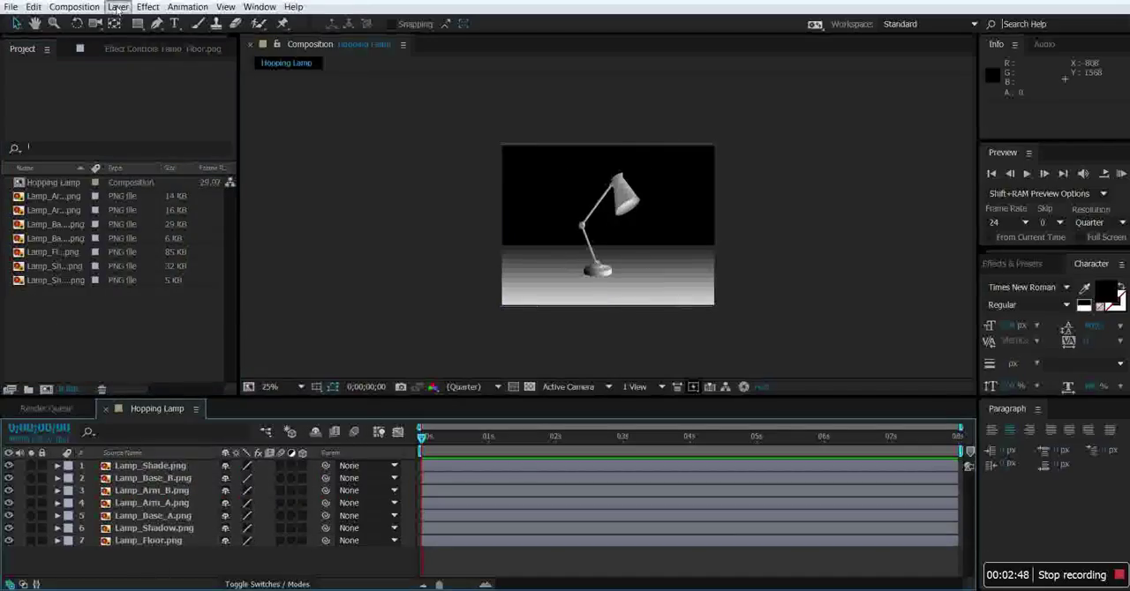
left_click(118, 8)
mouse_move(130, 22)
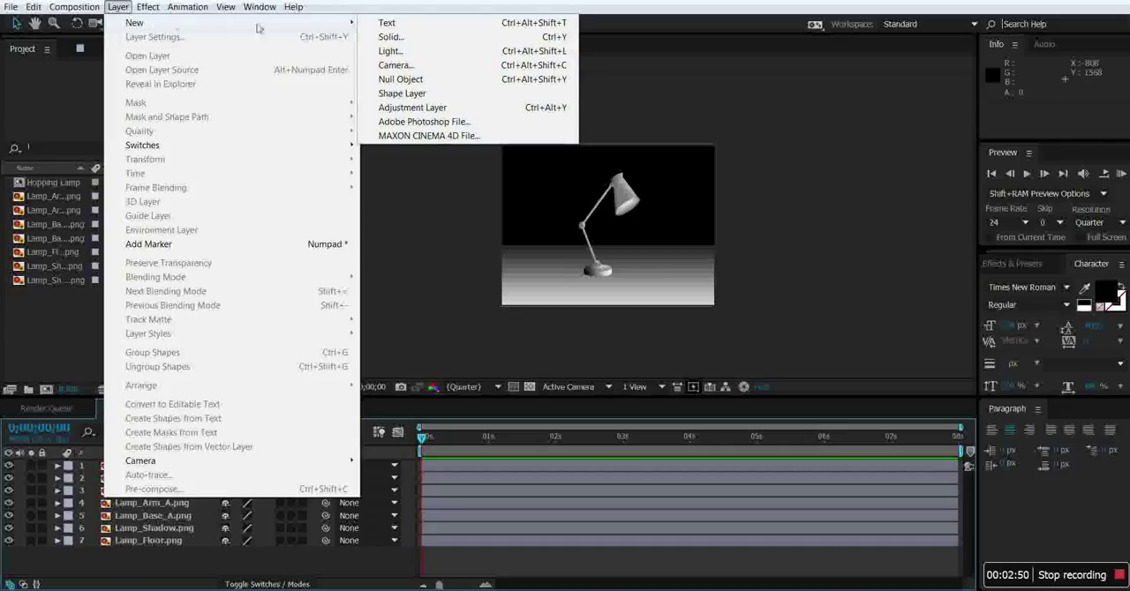
left_click(401, 79)
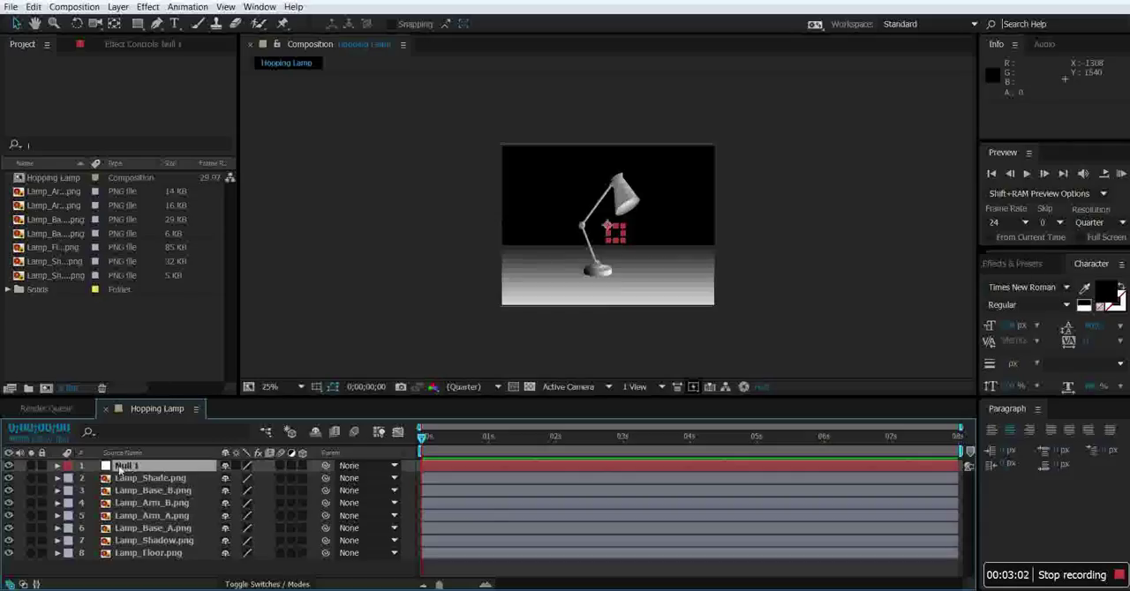
left_click_drag(123, 467, 129, 547)
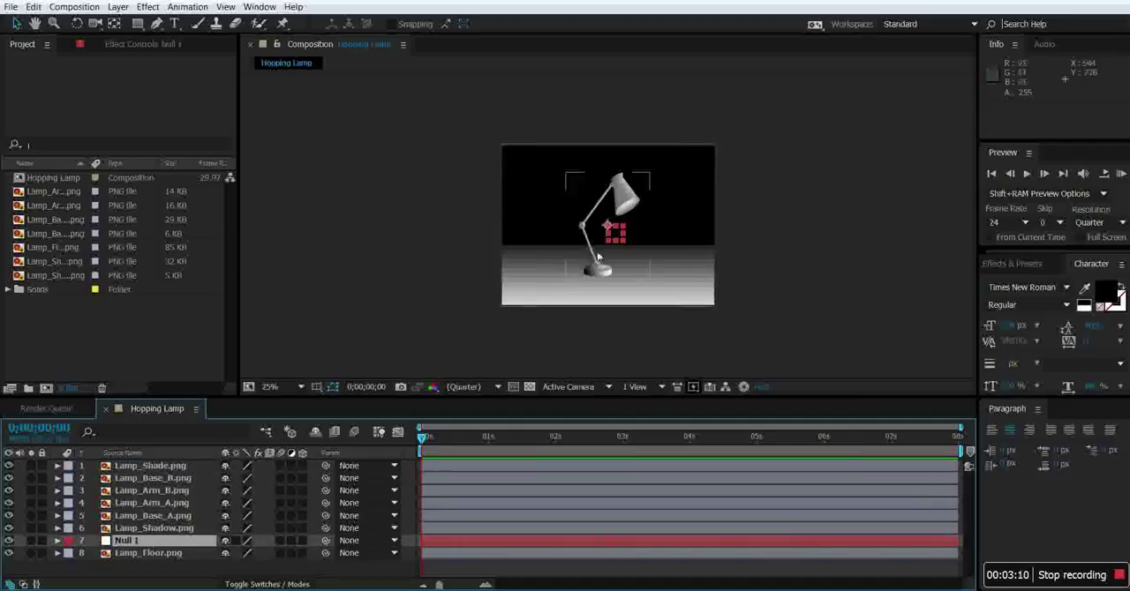
left_click_drag(611, 228, 538, 279)
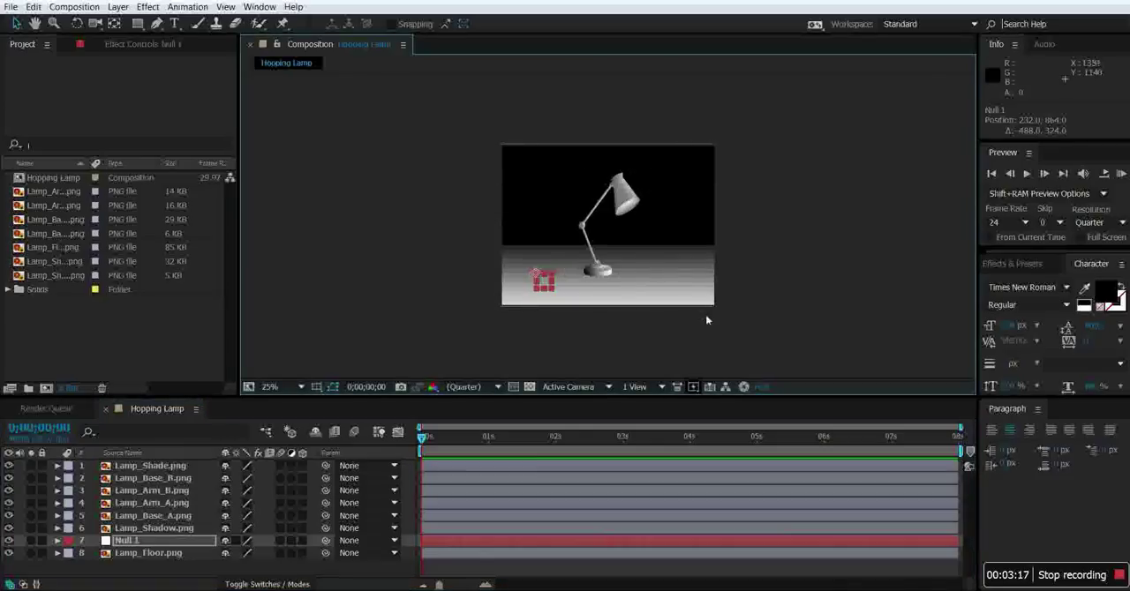
Reposition the Lamp_Shadow layer beneath the lamp base at about 756, 572.
left_click(164, 530)
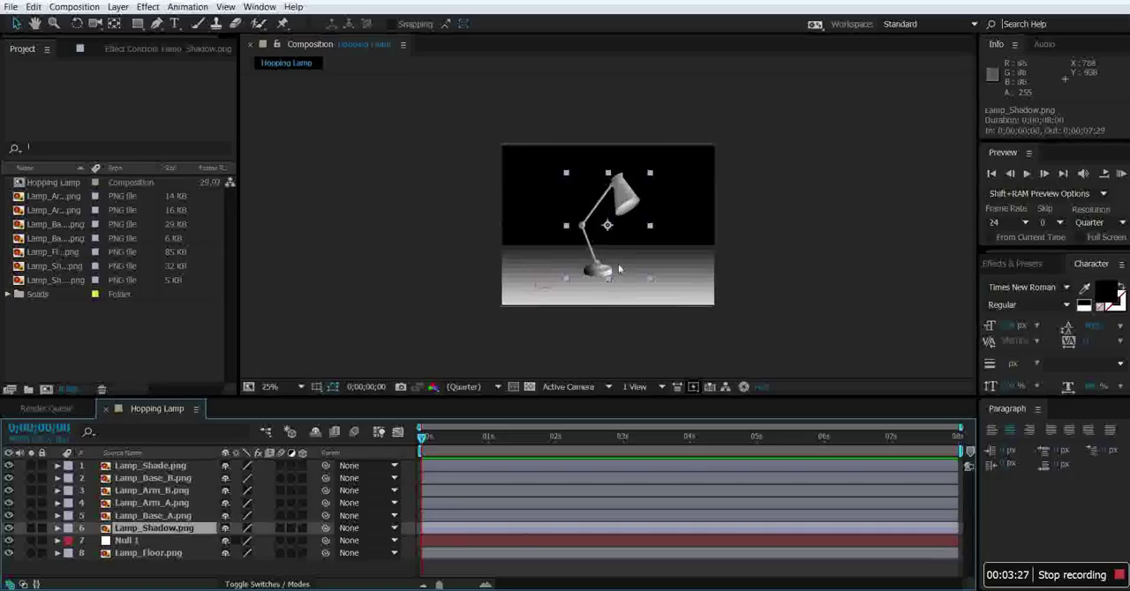
left_click_drag(619, 267, 655, 271)
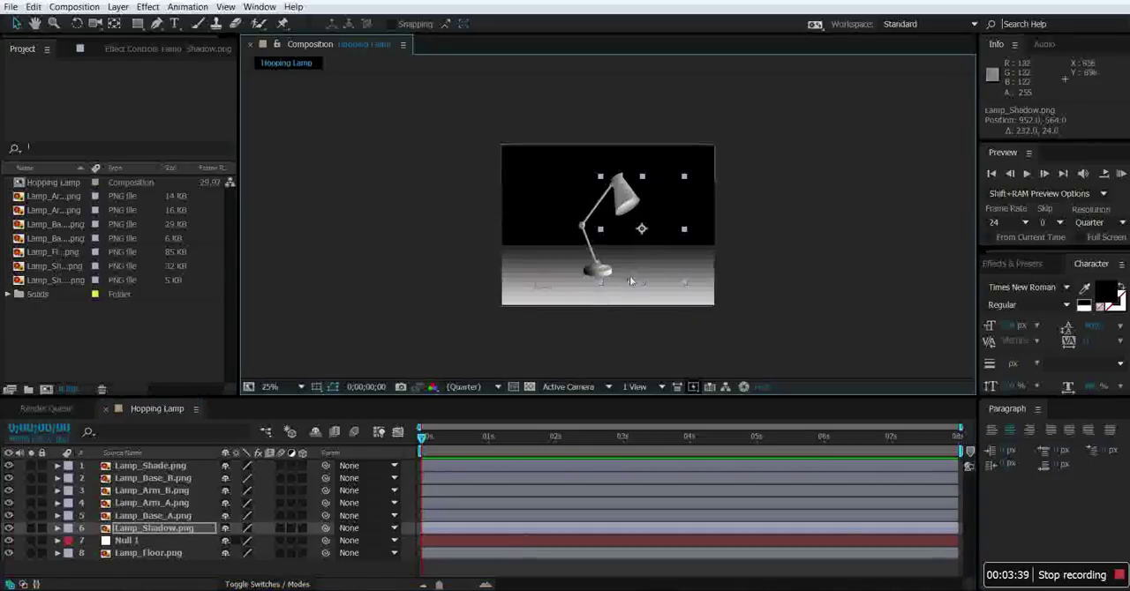
left_click_drag(641, 231, 613, 232)
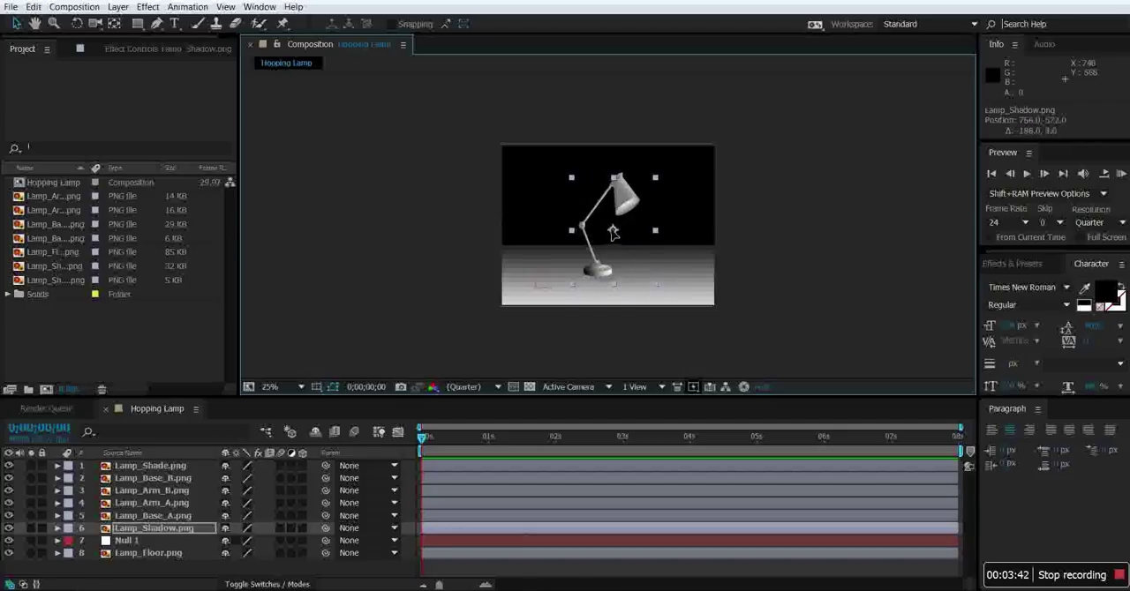
Shift the Lamp_Shadow layer's anchor point to the centre of the shadow ellipse.
left_click(58, 529)
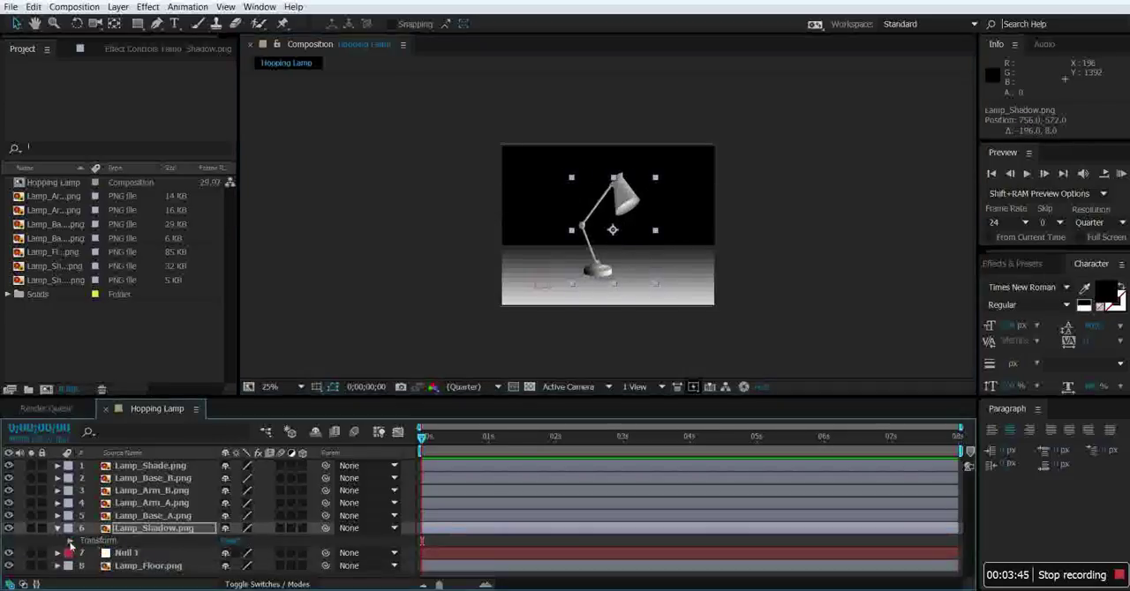
left_click(70, 541)
left_click_drag(232, 522, 179, 529)
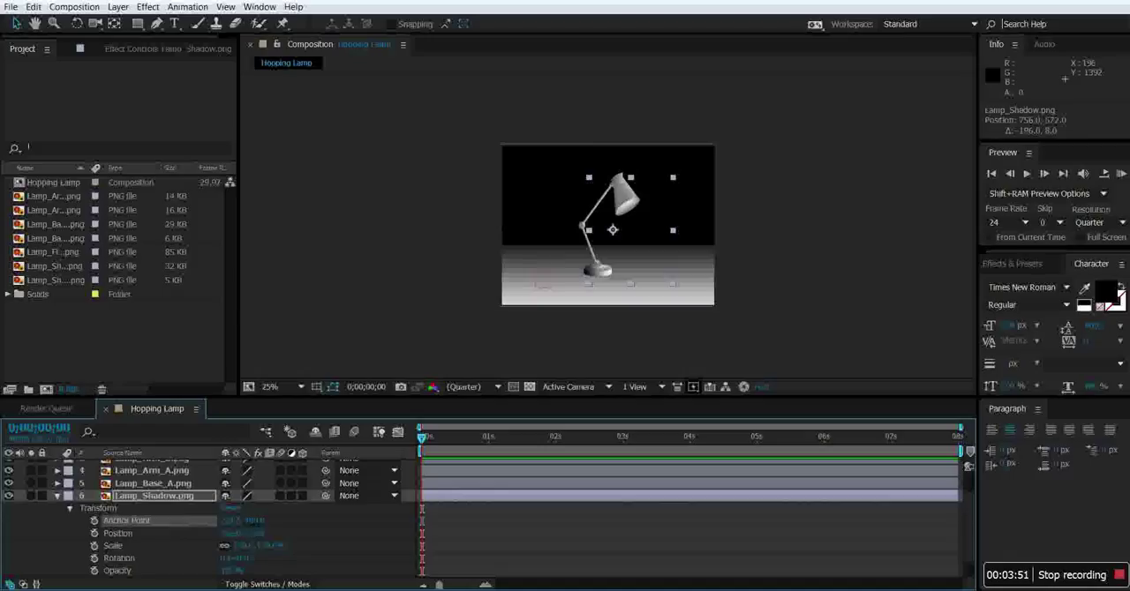
left_click_drag(620, 284, 615, 231)
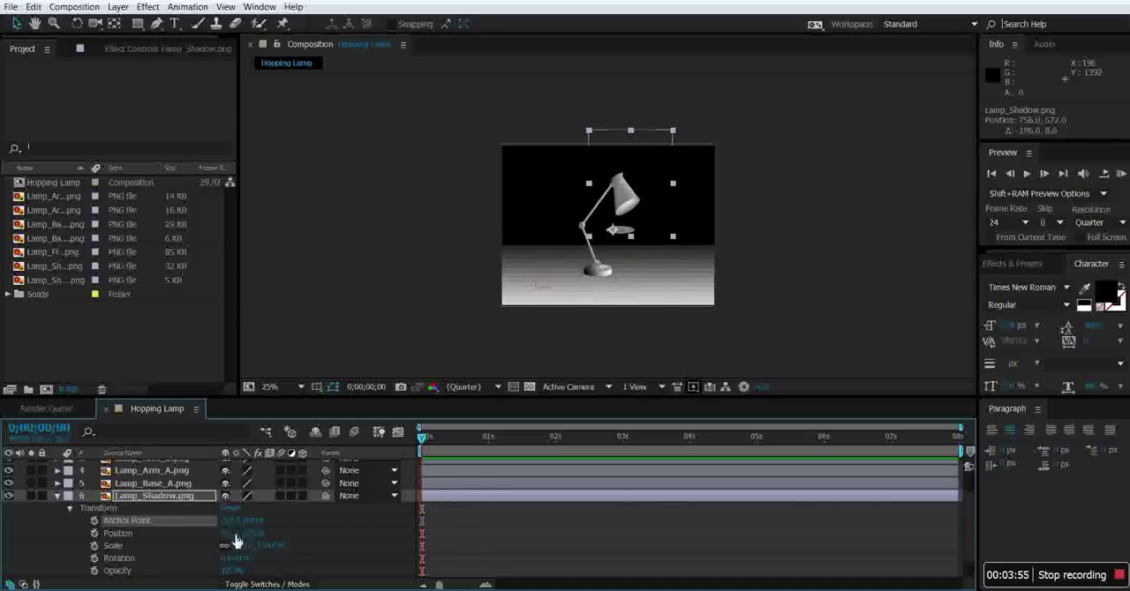
left_click_drag(234, 523, 276, 525)
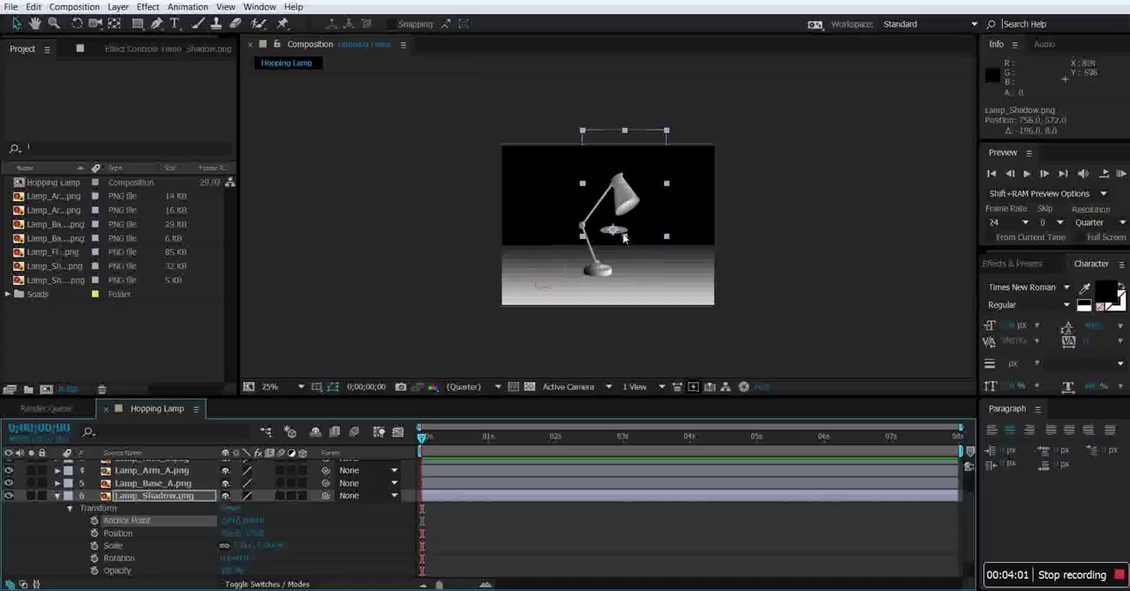
Move the Lamp_Shadow layer onto the floor beside the null object, at about 224, 876.
left_click_drag(623, 233, 548, 279)
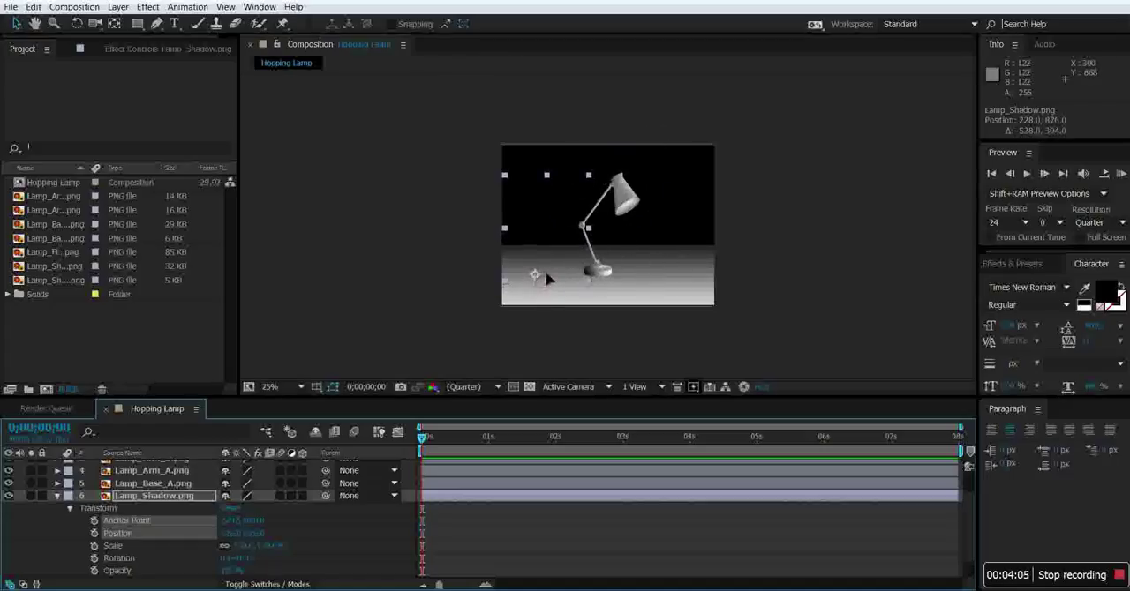
left_click_drag(547, 279, 545, 276)
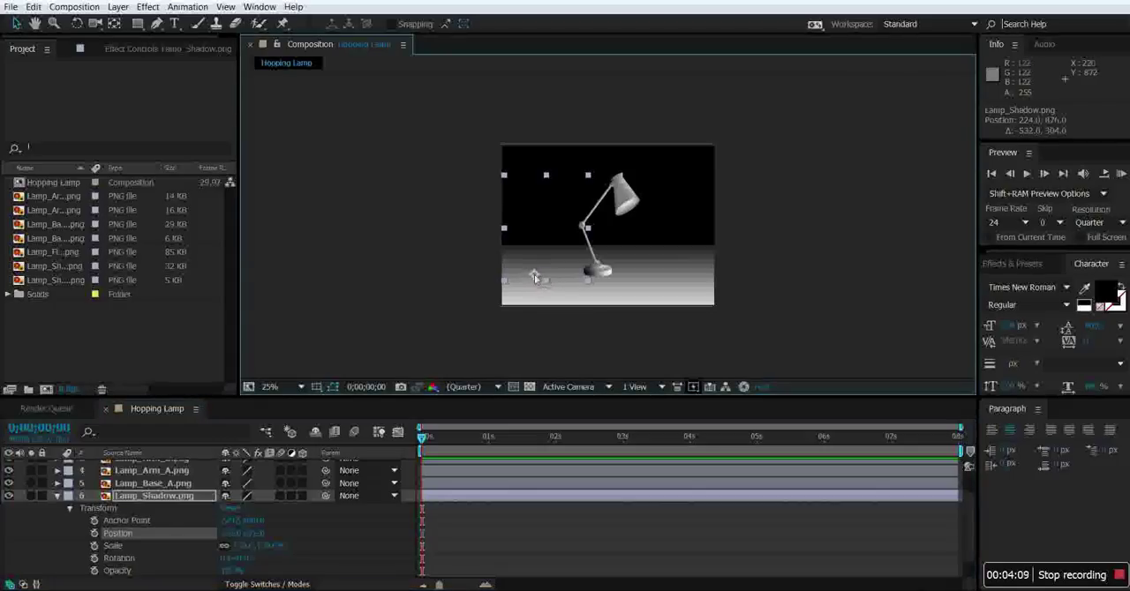
left_click(57, 497)
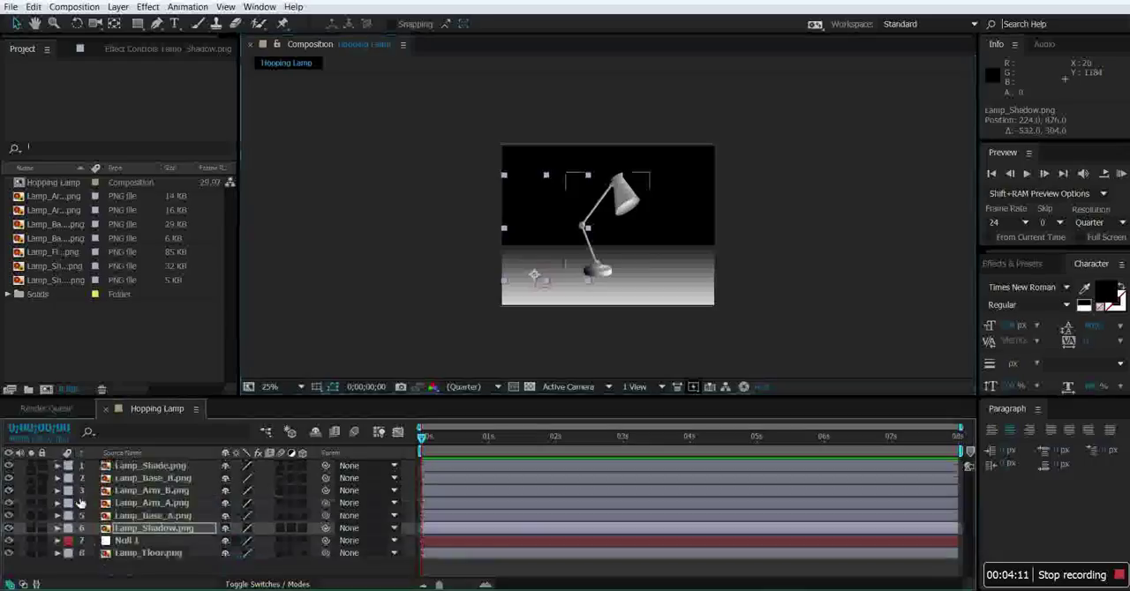
left_click_drag(226, 528, 185, 519)
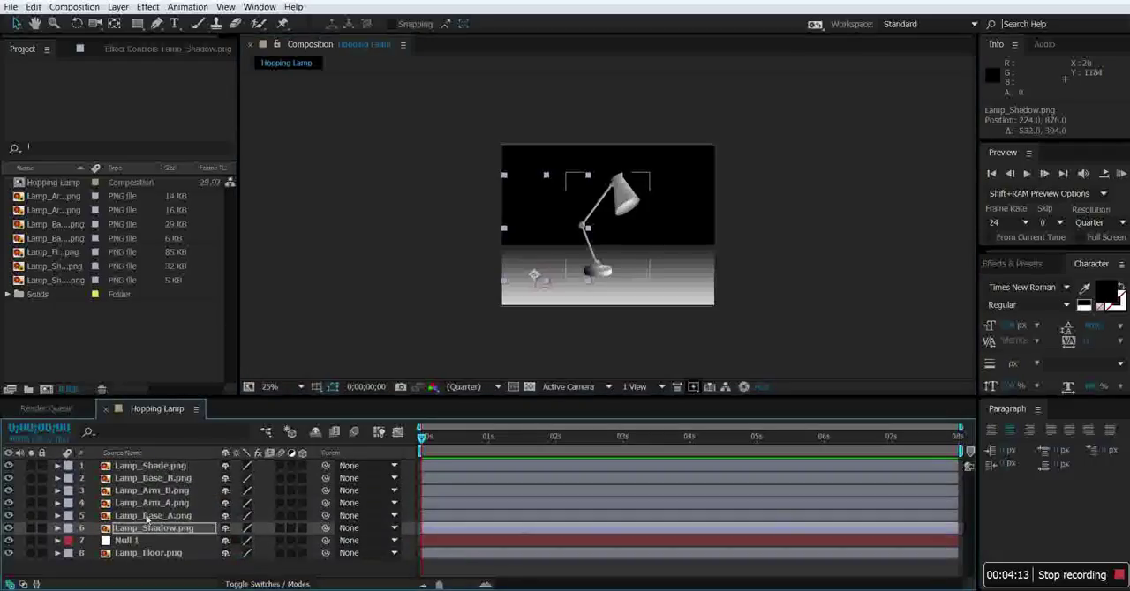
Shift the Lamp_Base_A layer's anchor point to the joint at the top of the lamp base.
left_click(146, 518)
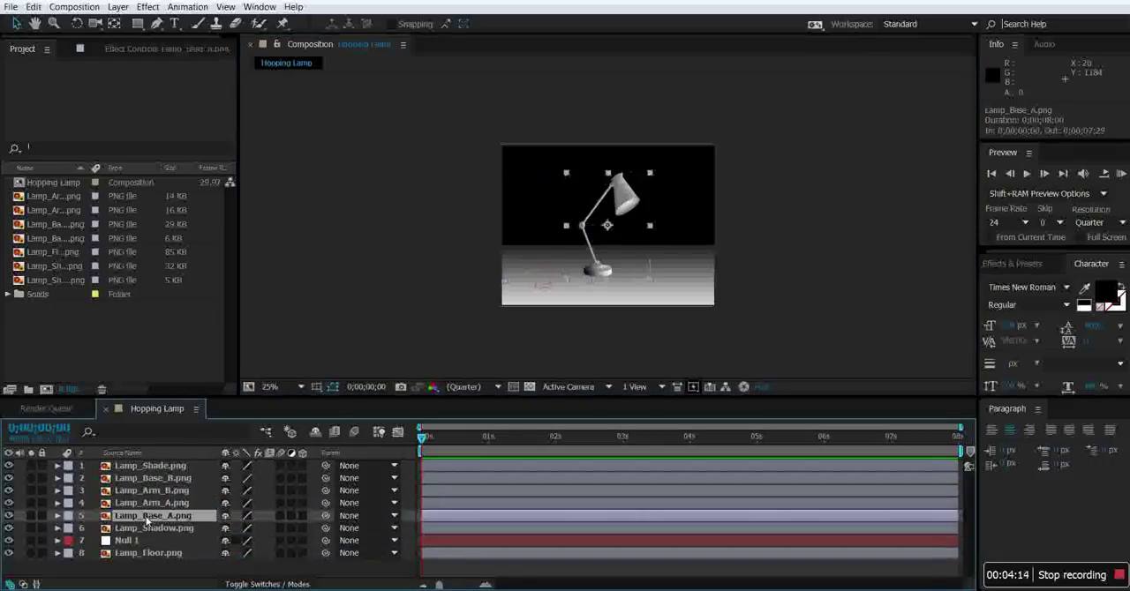
left_click(58, 517)
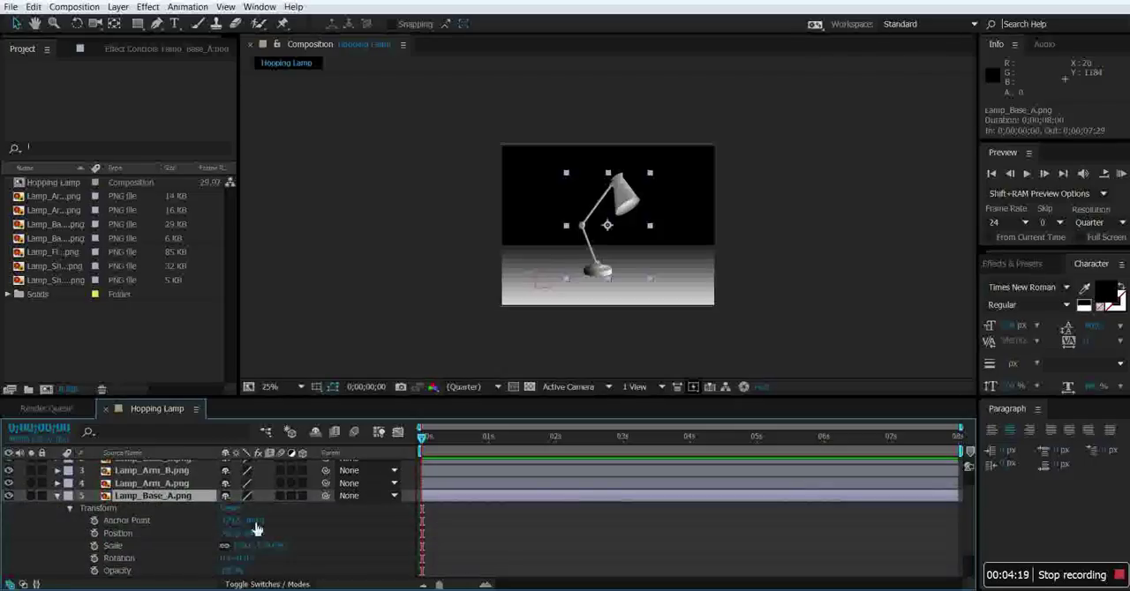
left_click_drag(258, 525, 302, 525)
left_click_drag(475, 518, 471, 519)
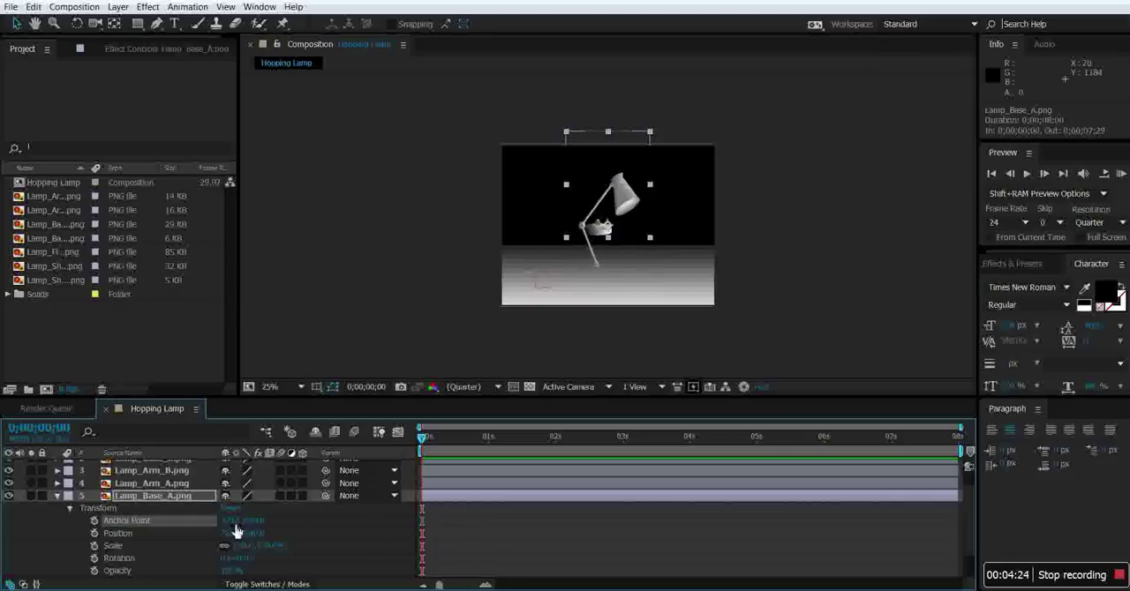
left_click_drag(232, 523, 171, 524)
left_click_drag(242, 525, 227, 525)
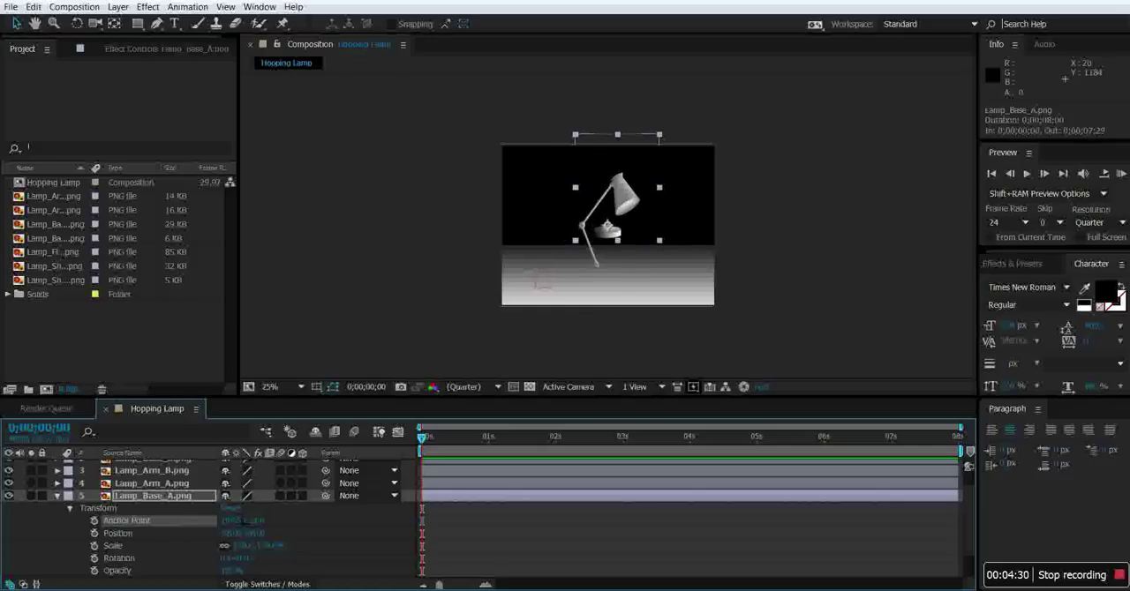
Move the Lamp_Base_A layer over the shadow on the left of the floor, at about 236, 812.
left_click_drag(617, 236, 547, 279)
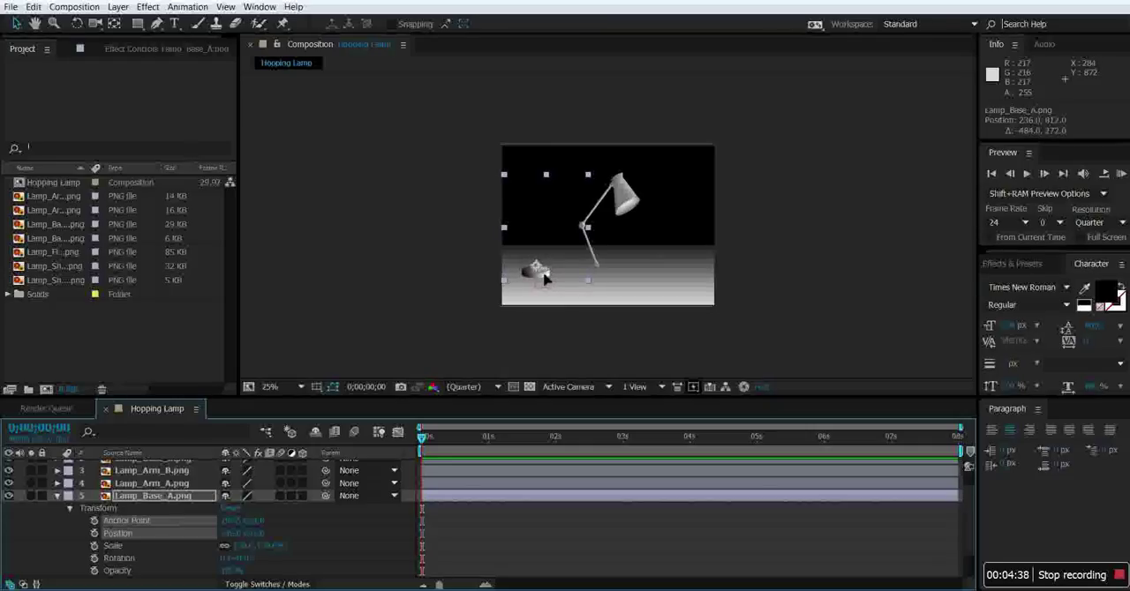
right_click(545, 278)
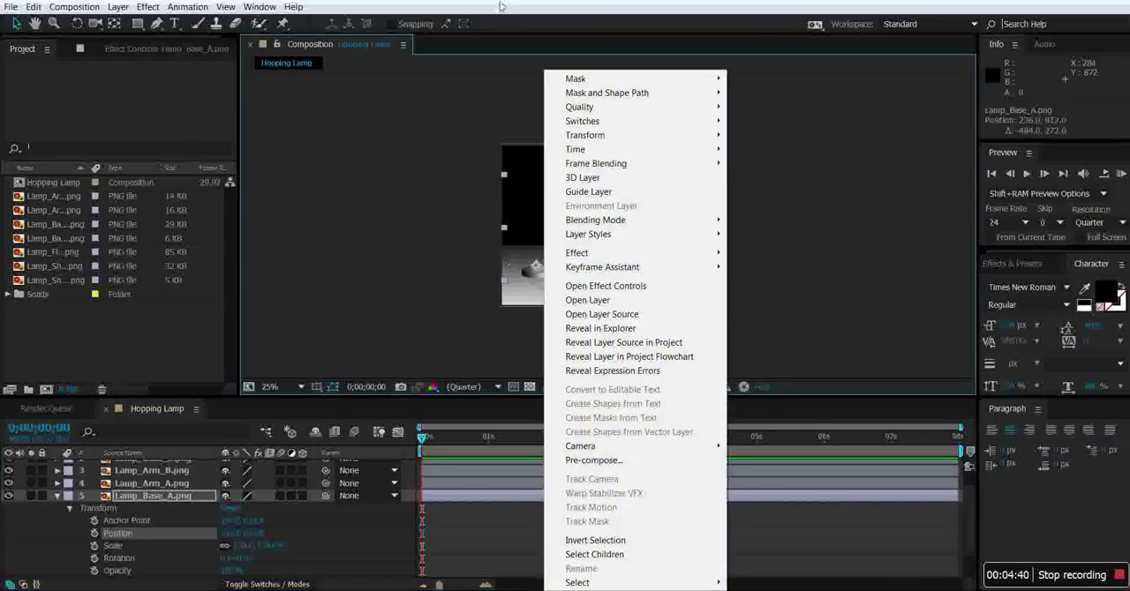
left_click(539, 4)
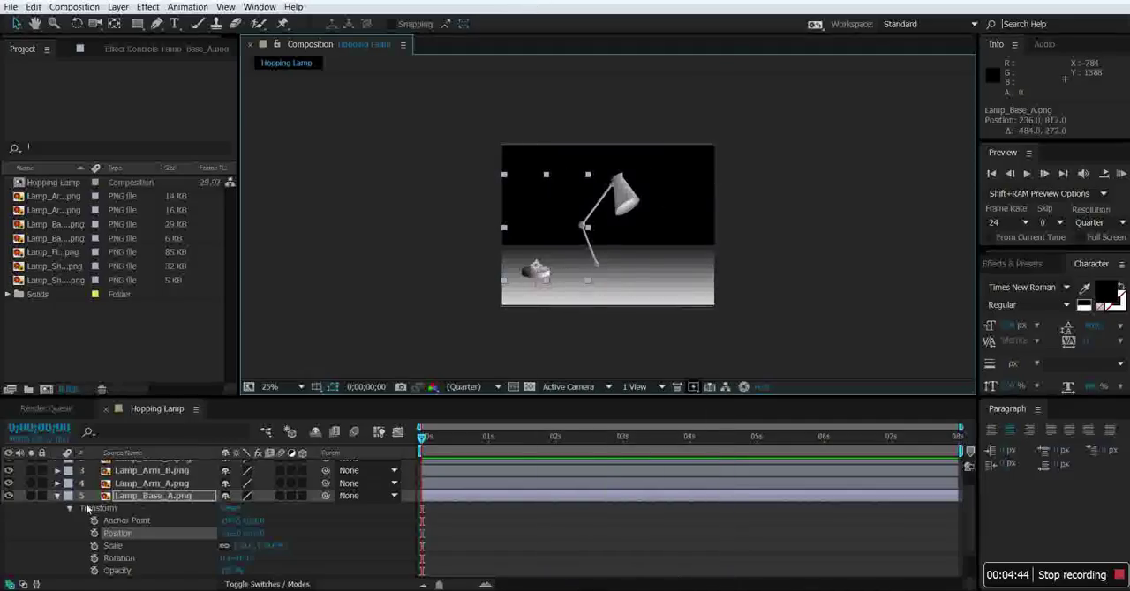
left_click(57, 497)
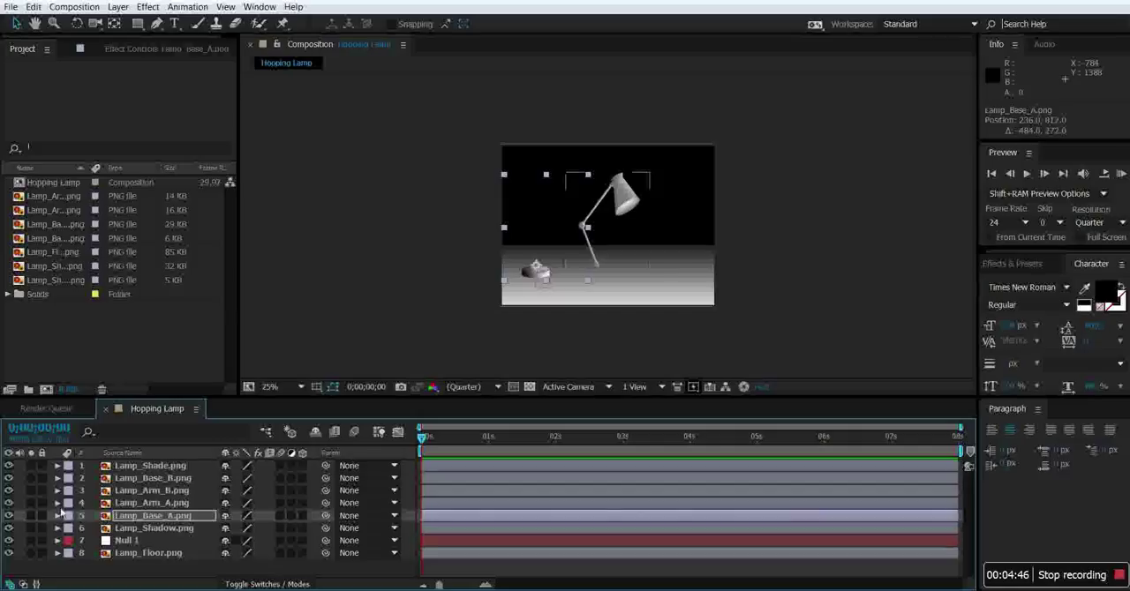
Shift the Lamp_Base_B layer's anchor point onto its small joint piece.
left_click(57, 504)
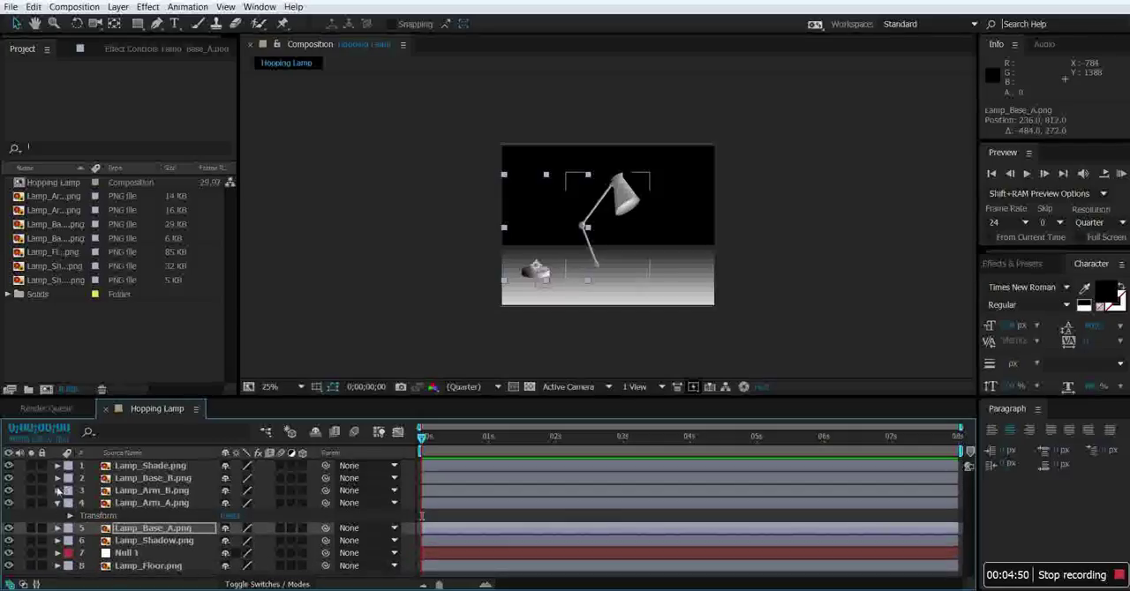
left_click(57, 477)
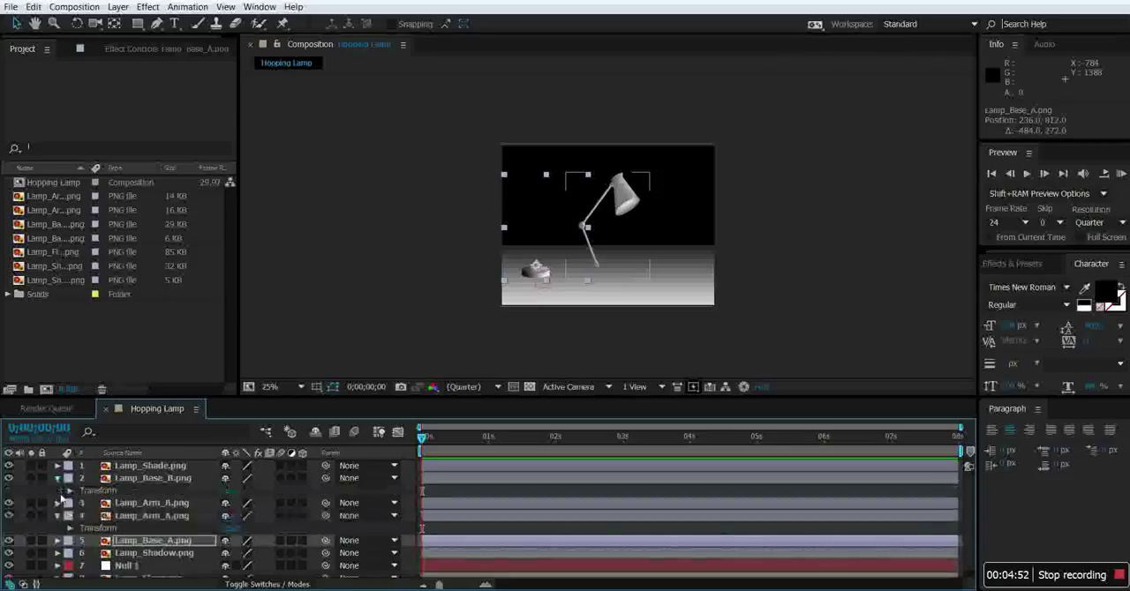
left_click(69, 491)
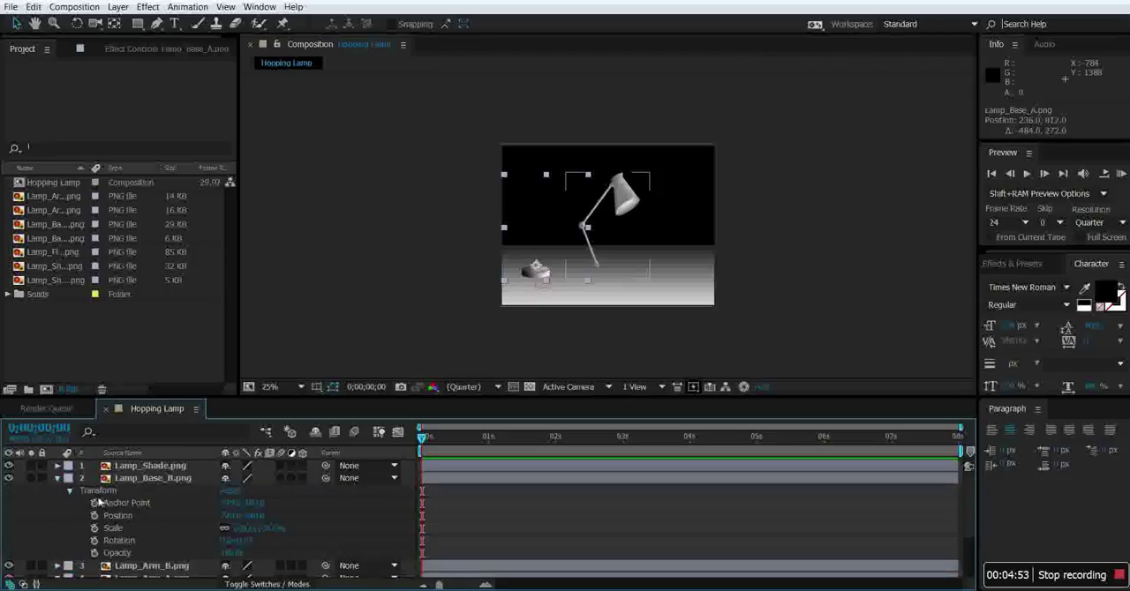
left_click(265, 503)
left_click_drag(351, 502, 443, 506)
left_click_drag(234, 505, 172, 505)
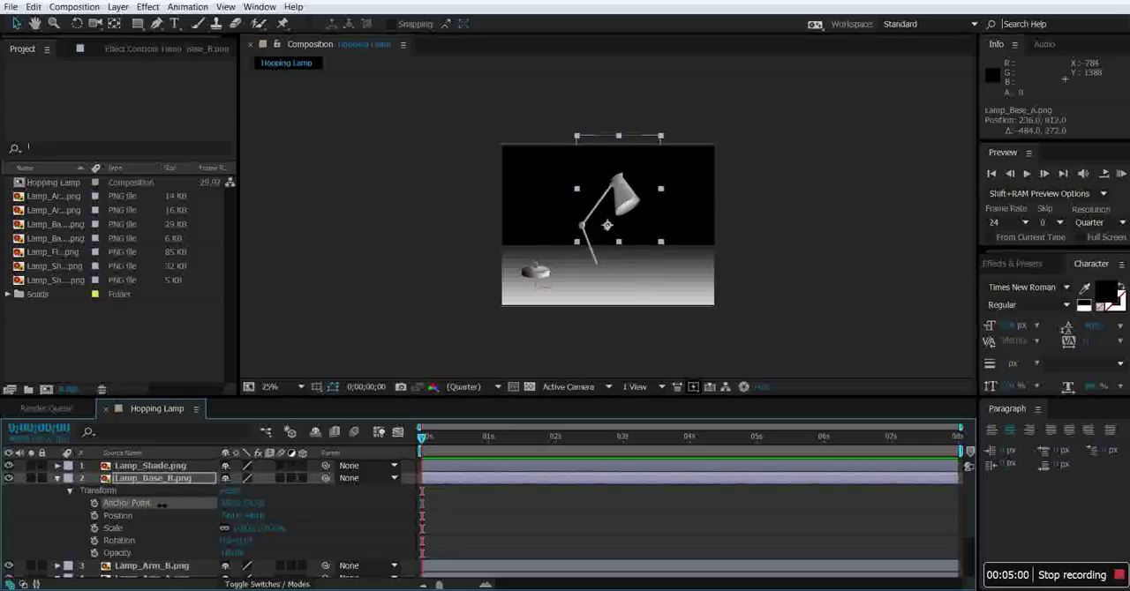
left_click_drag(261, 508, 268, 509)
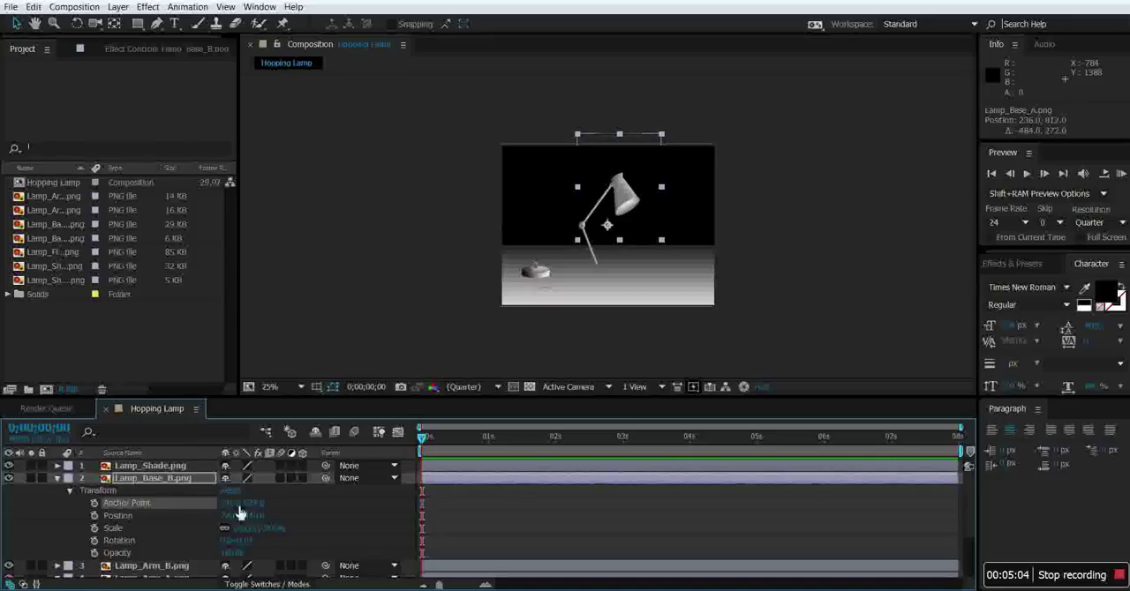
left_click_drag(231, 507, 237, 507)
Move the Lamp_Base_B joint piece onto the top of the lamp base, at about 236, 812.
left_click_drag(616, 231, 547, 275)
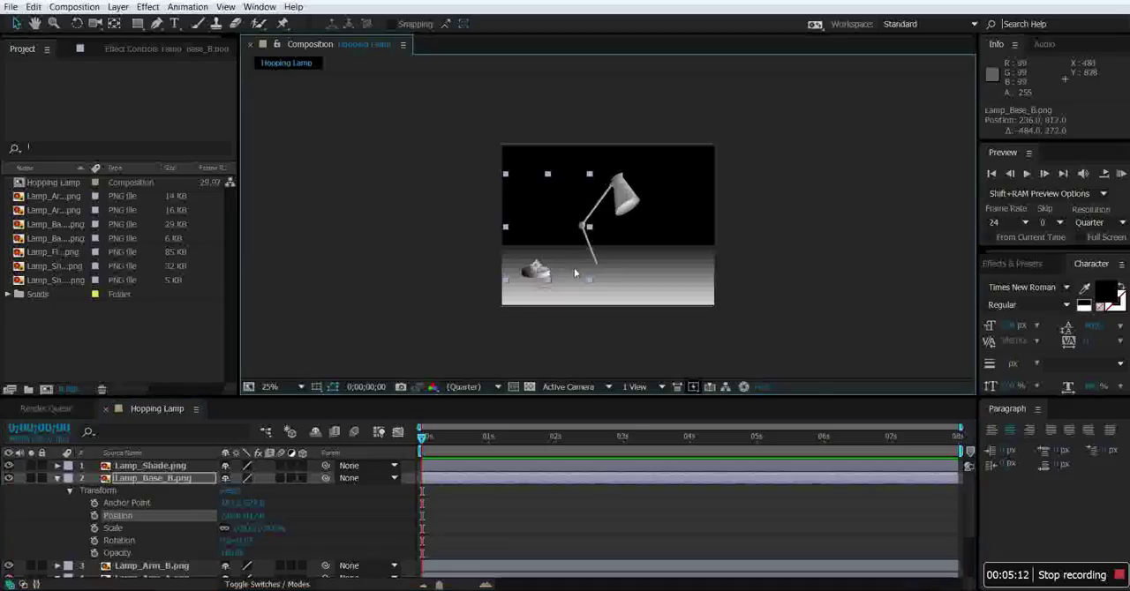
scroll(574, 269, "up", 2)
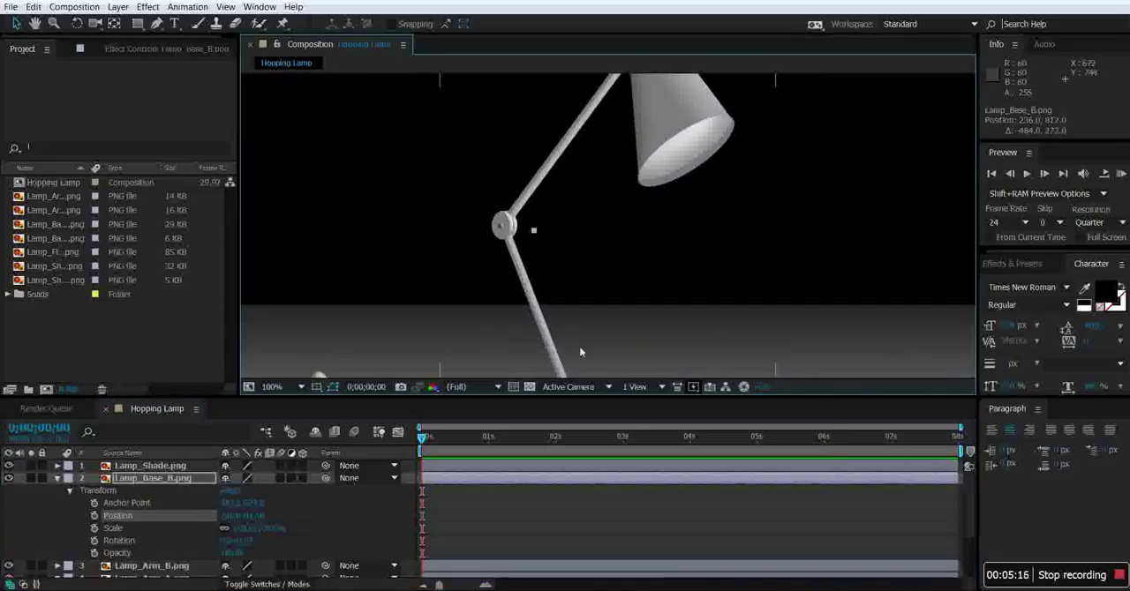
scroll(574, 357, "down", 3)
scroll(575, 355, "up", 1)
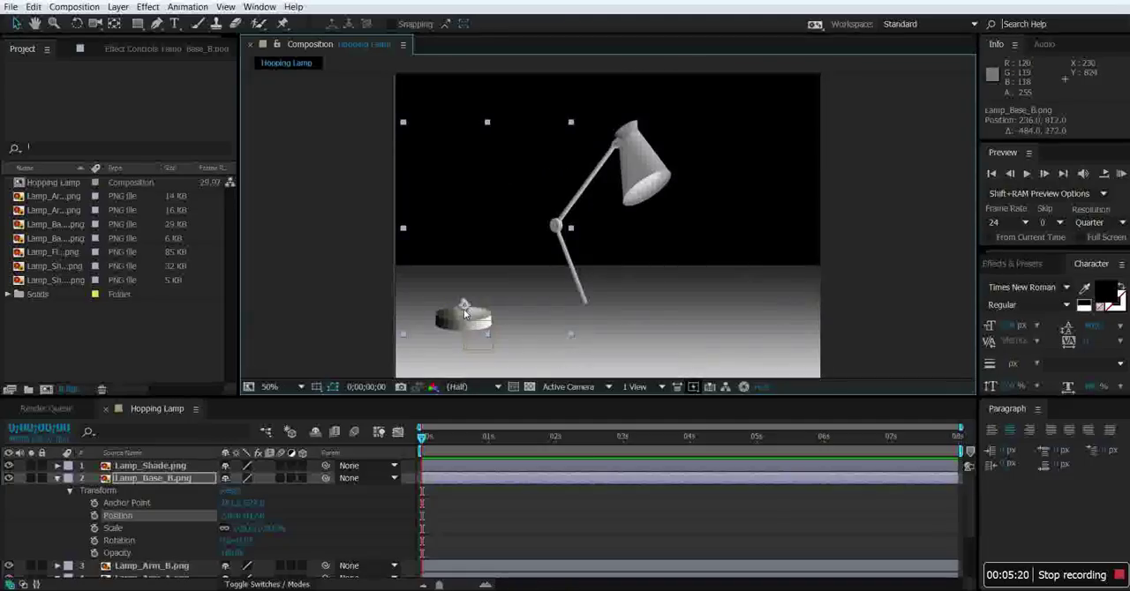
left_click(58, 478)
Shift the Lamp_Arm_A layer's anchor point to the arm's lower end and place that end on the base joint at about 230, 810.
left_click(57, 502)
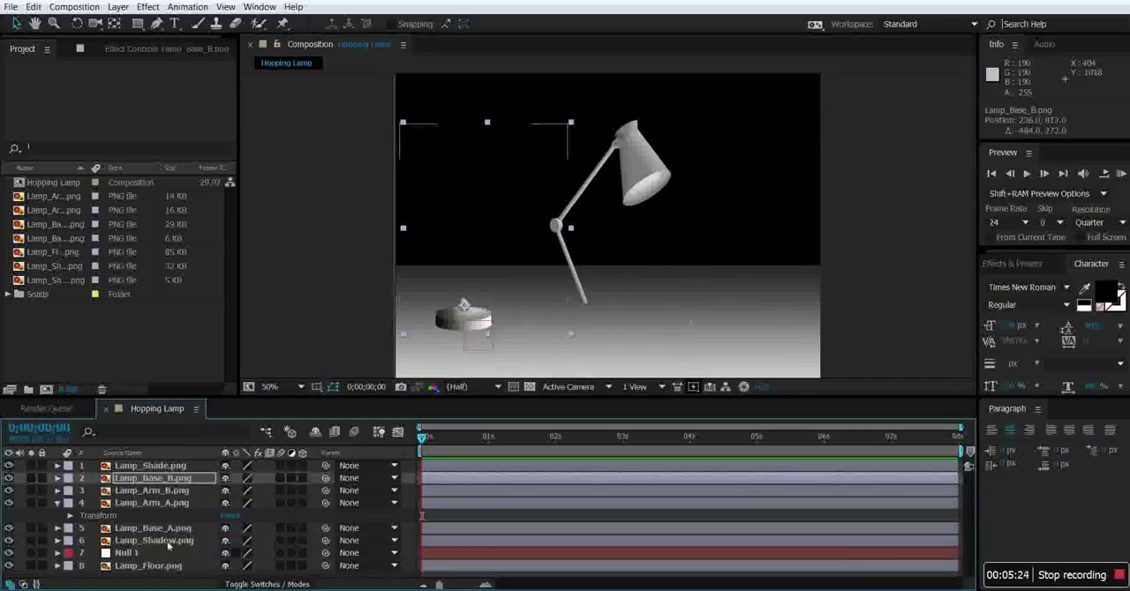
left_click(172, 503)
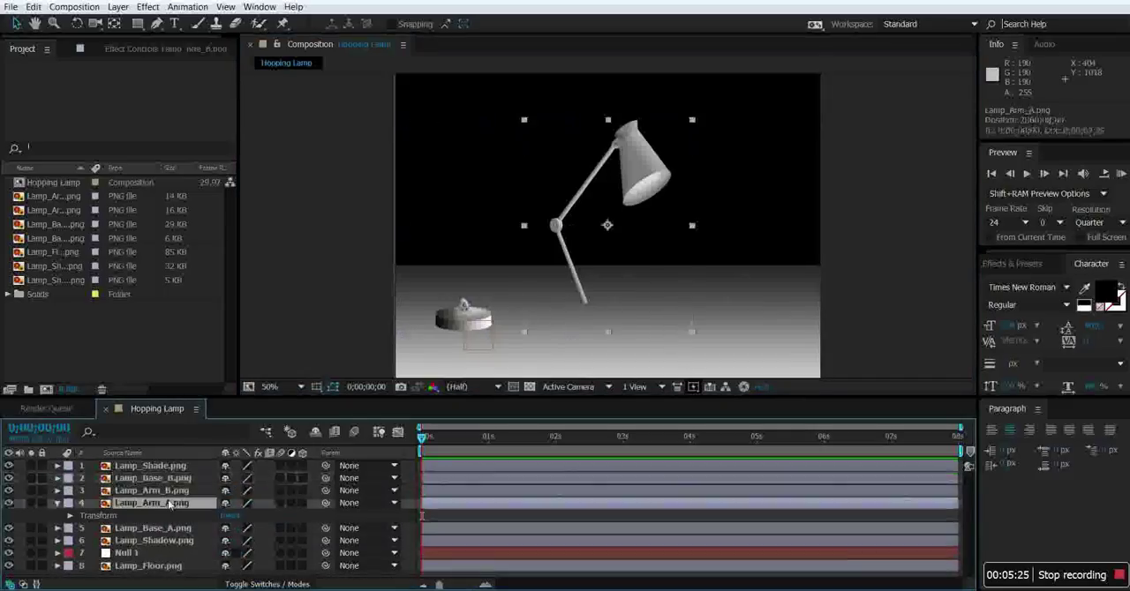
left_click(68, 516)
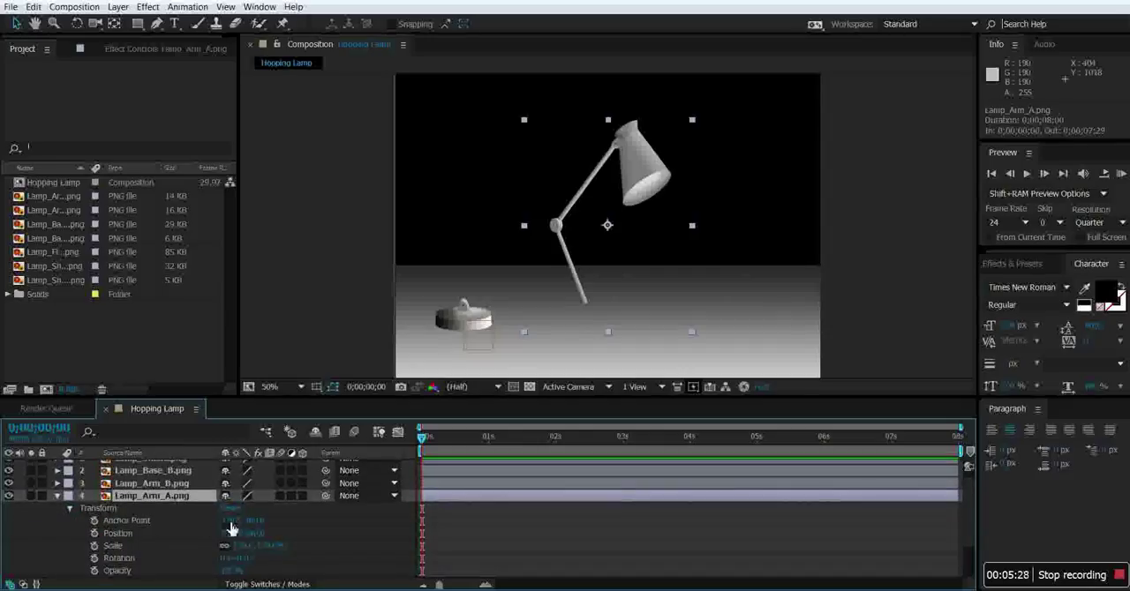
mouse_move(231, 521)
left_mouse_down()
mouse_move(268, 522)
mouse_move(185, 522)
mouse_move(443, 535)
left_mouse_up()
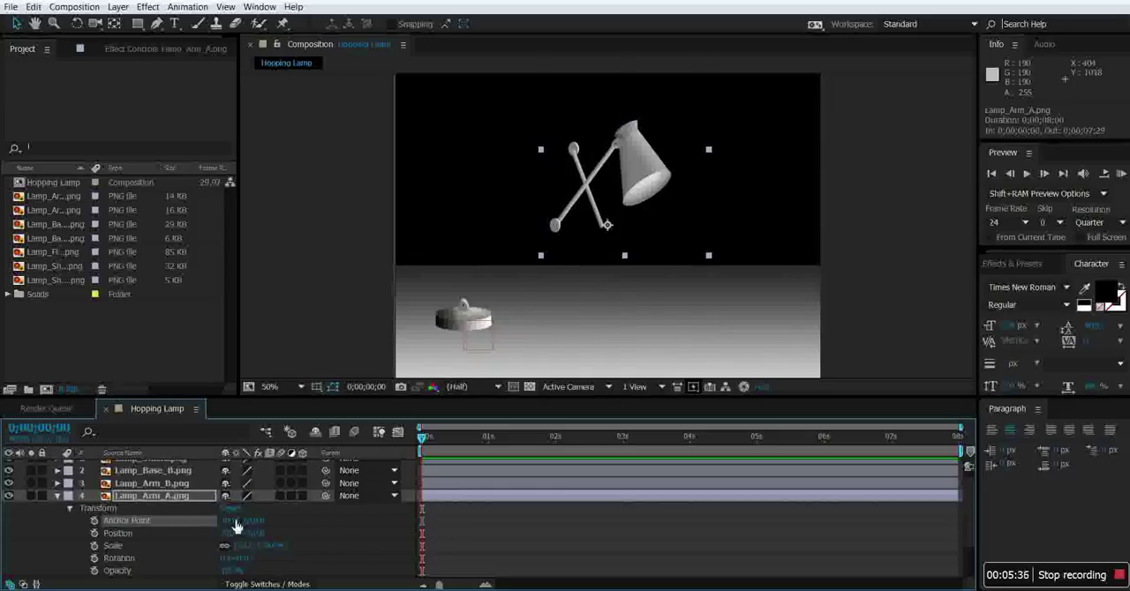
left_click_drag(236, 521, 213, 520)
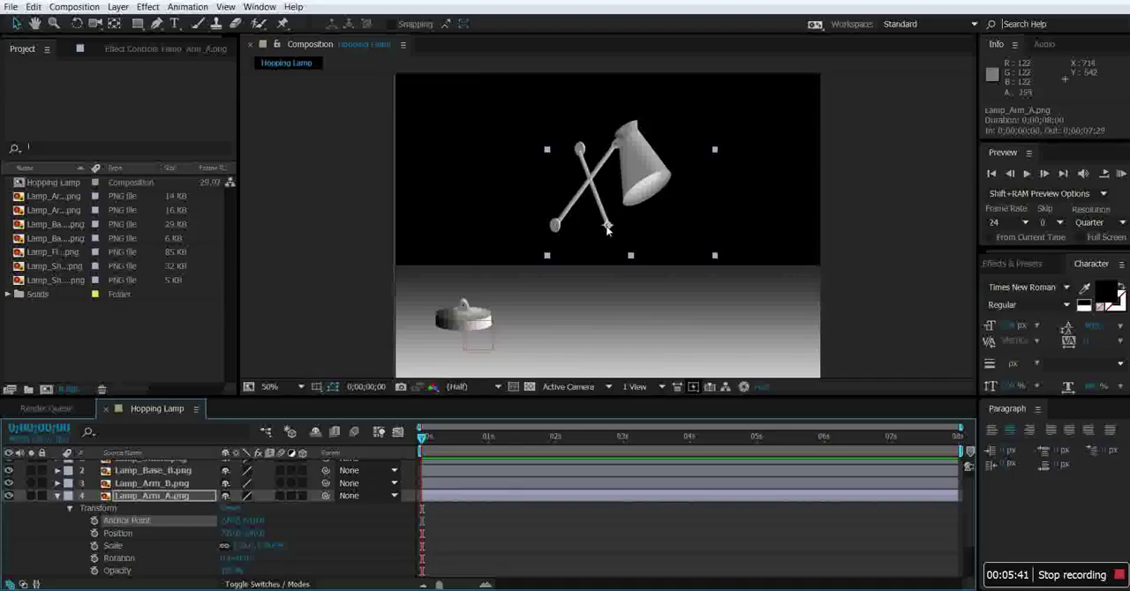
left_click_drag(605, 233, 472, 315)
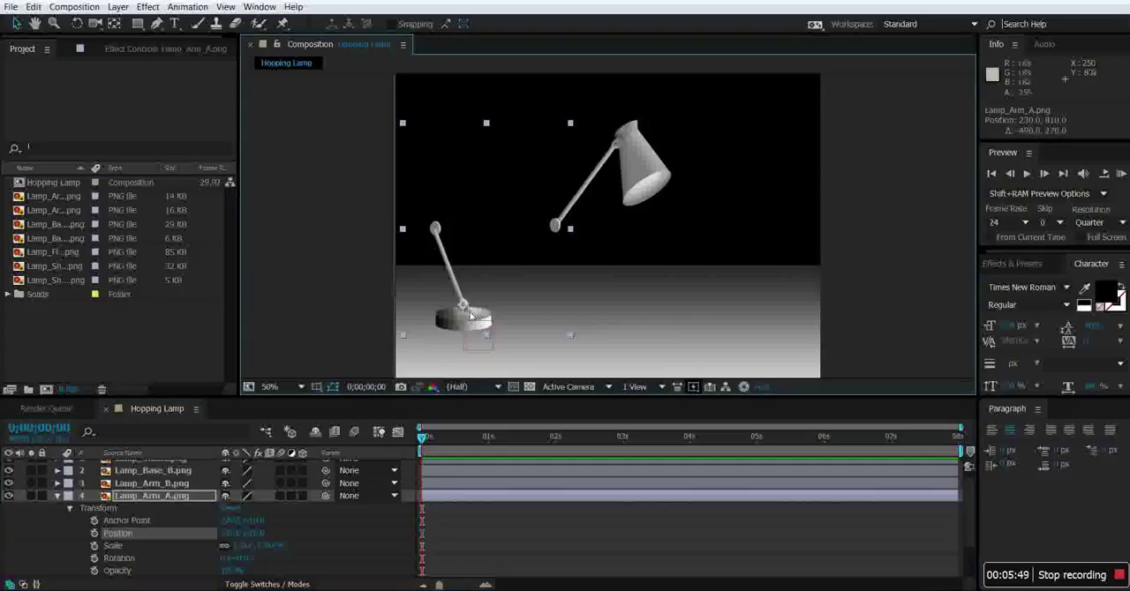
left_click(58, 497)
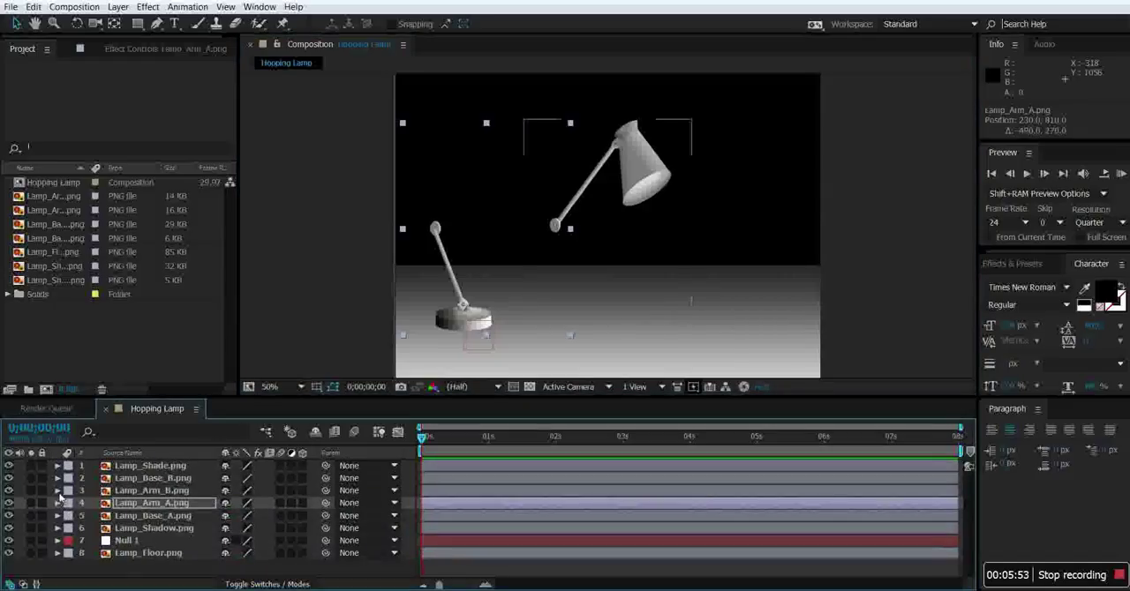
Shift the Lamp_Arm_B layer's anchor point to its elbow joint and place it on the upper end of Lamp_Arm_A at about 134, 552.
left_click(58, 491)
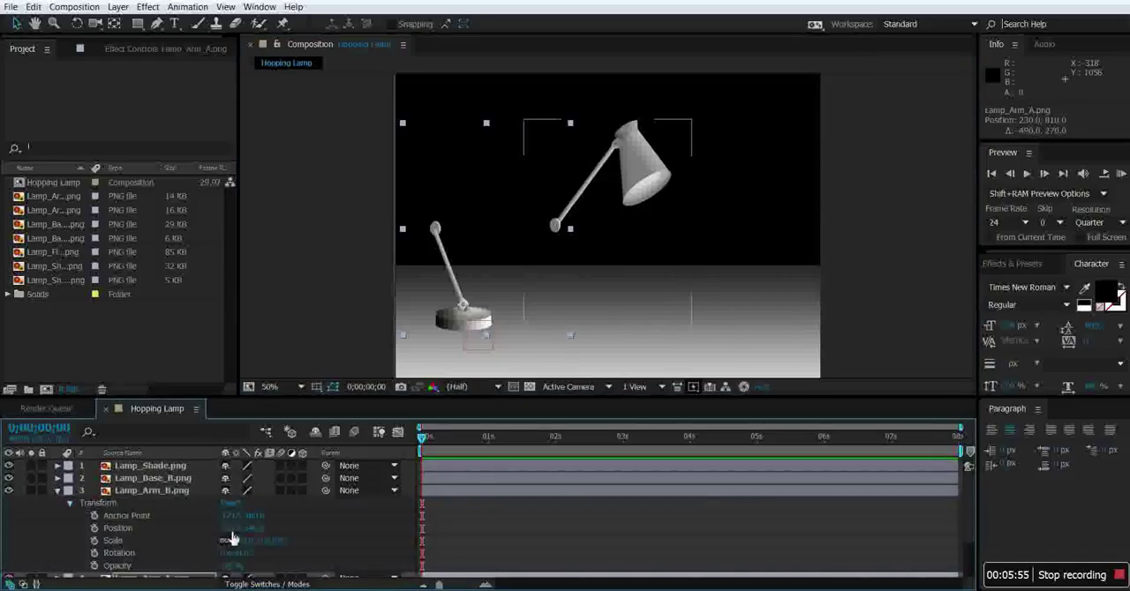
left_click_drag(235, 517, 75, 532)
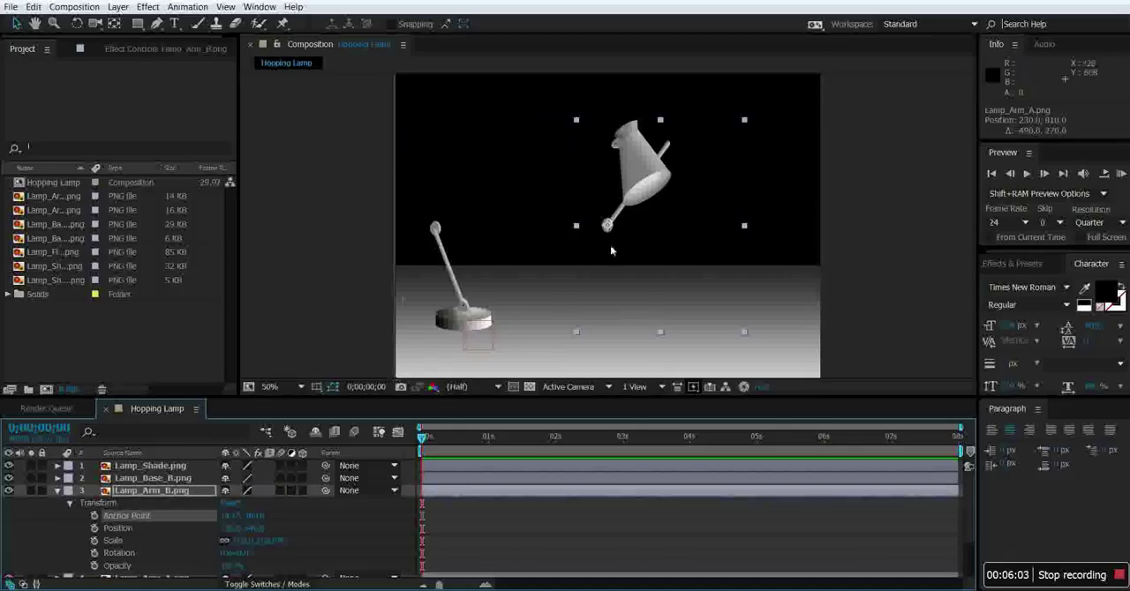
left_click_drag(620, 241, 447, 245)
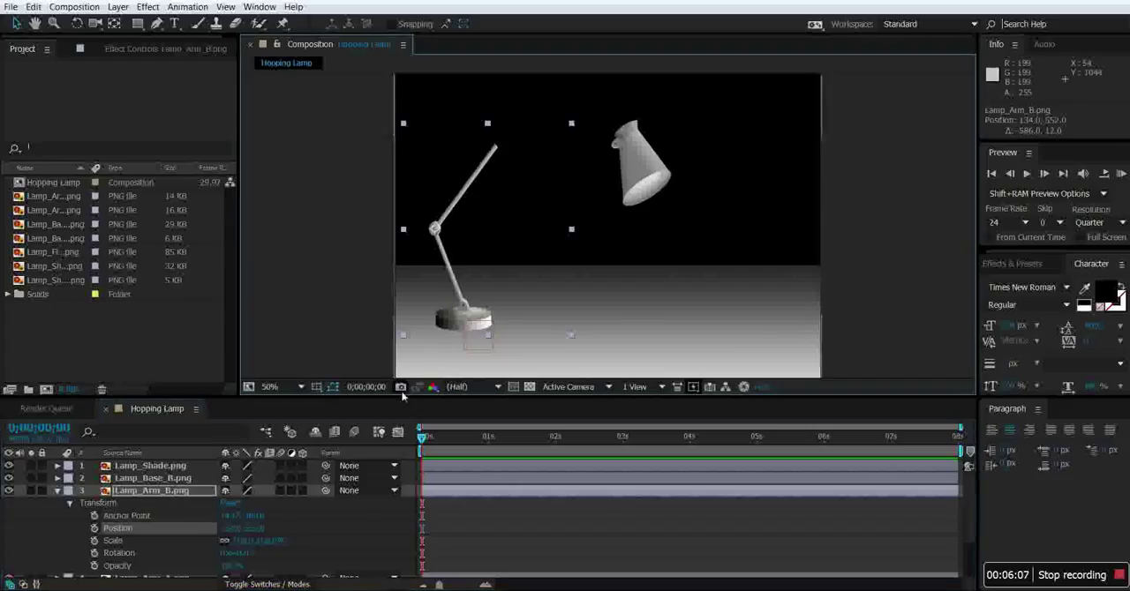
left_click(57, 490)
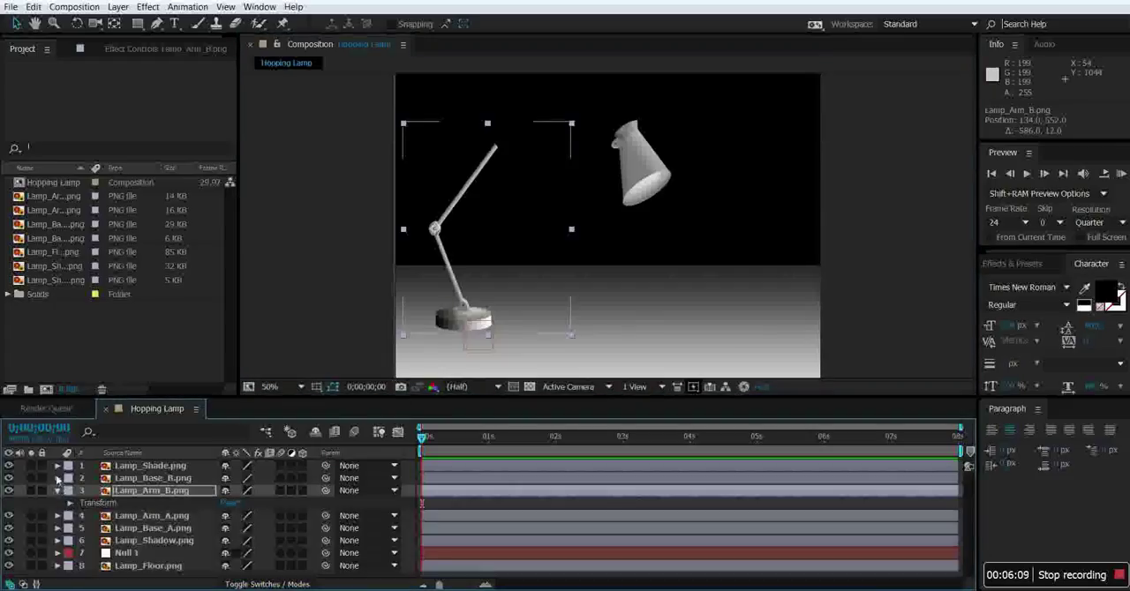
Shift the Lamp_Shade layer's anchor point to its joint and place it on the upper end of Lamp_Arm_B at about 342, 278.
left_click(57, 477)
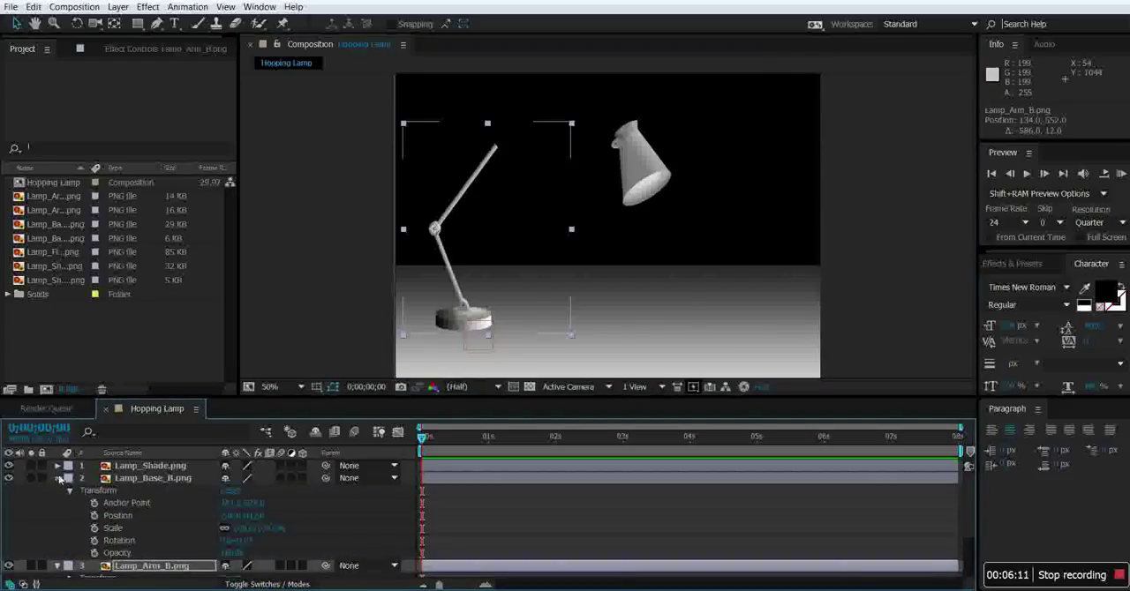
left_click(57, 477)
left_click(58, 465)
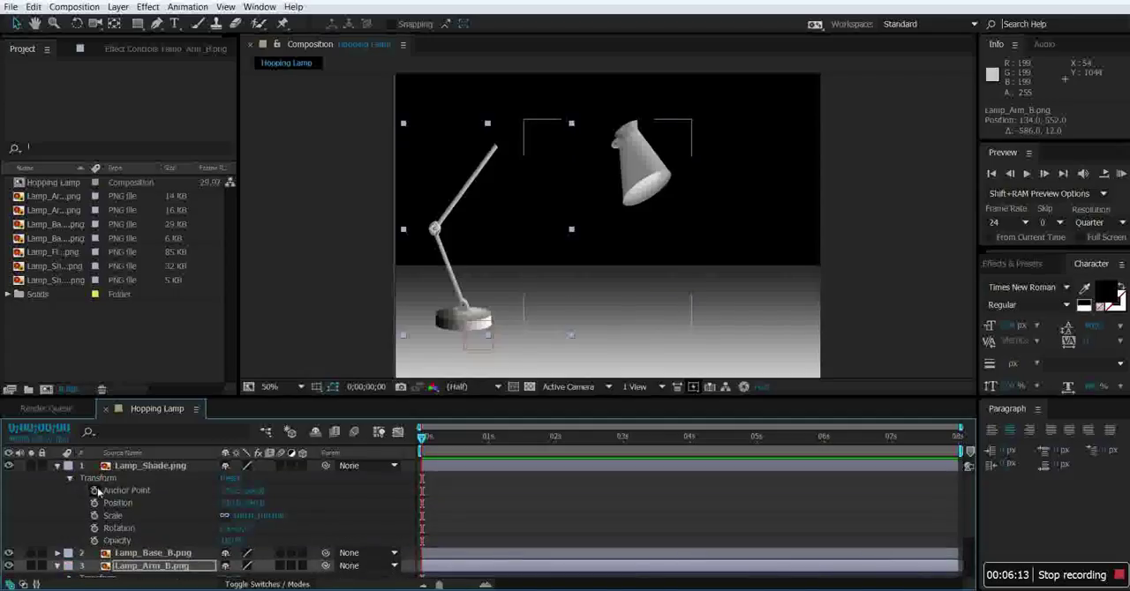
left_click_drag(240, 490, 51, 500)
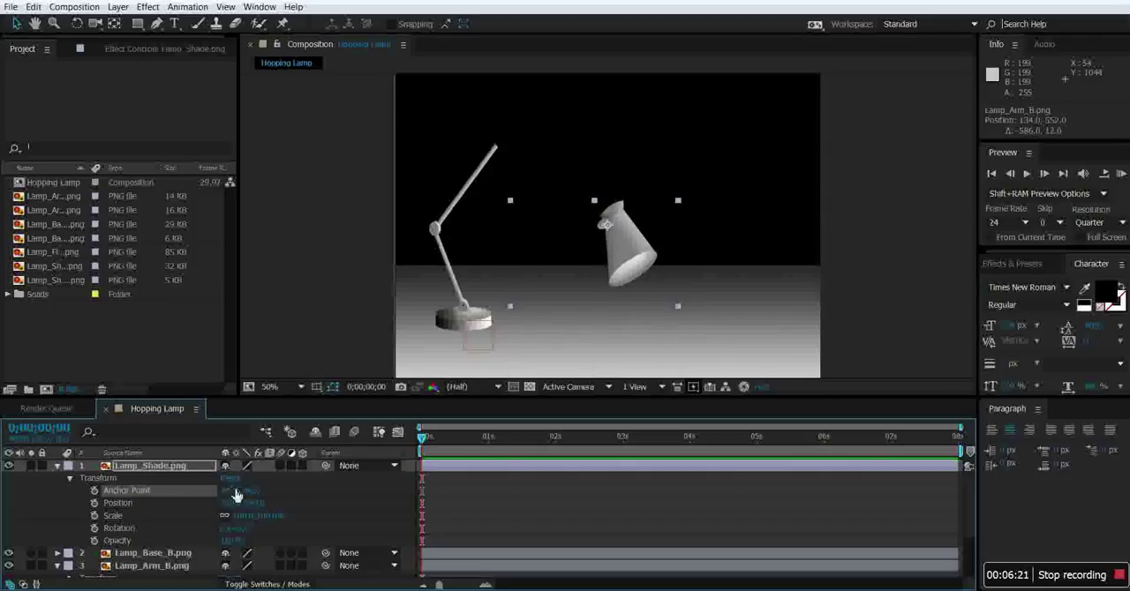
left_click_drag(231, 491, 216, 492)
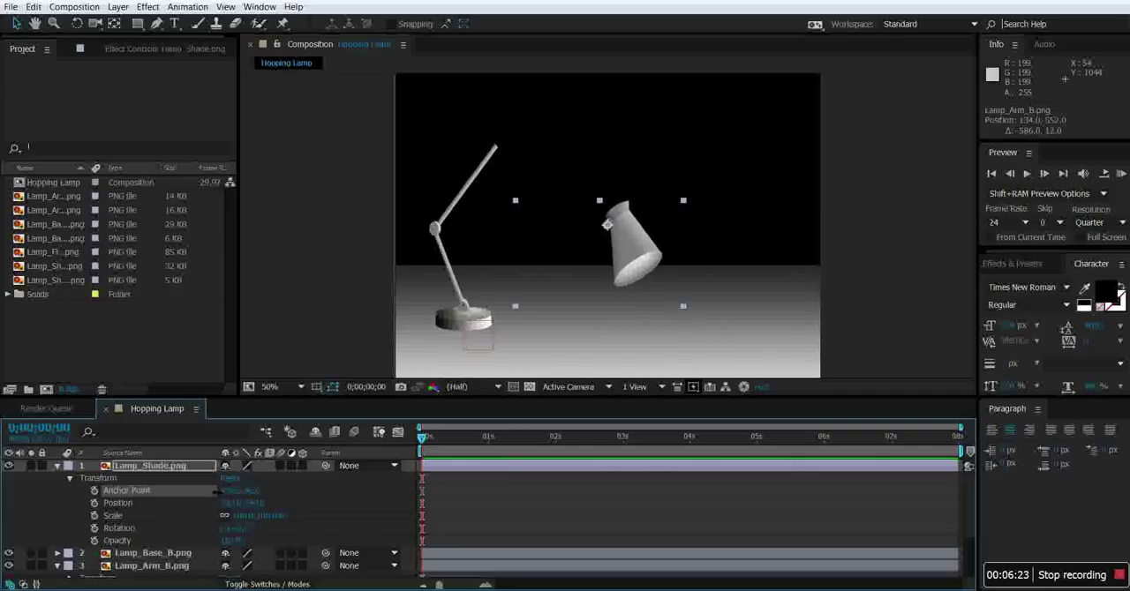
left_click_drag(583, 265, 472, 193)
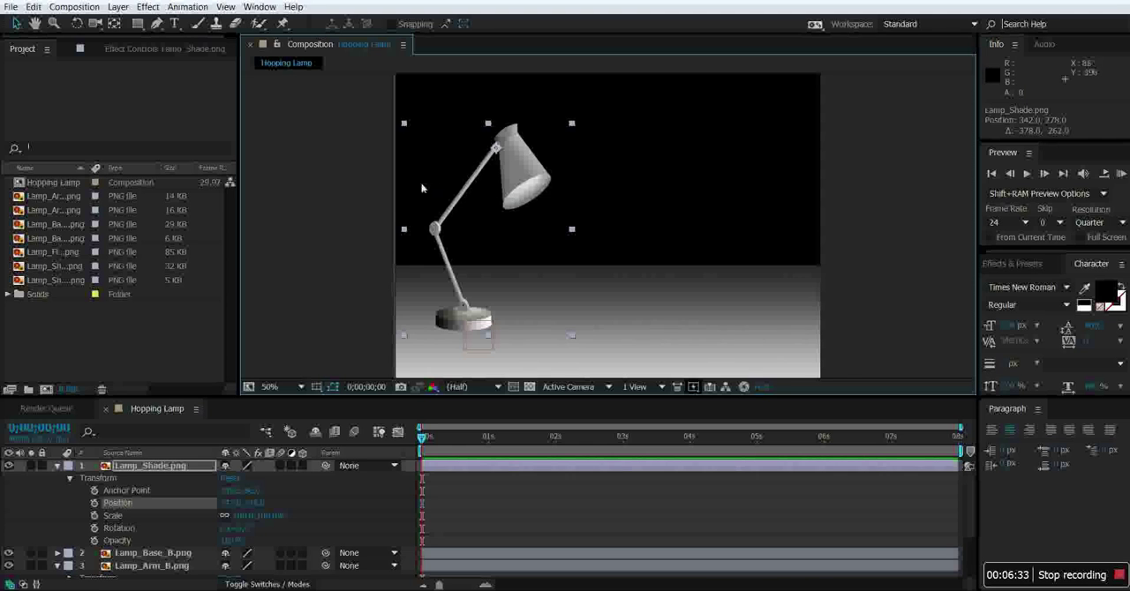
Save the project as Hopping Lamp in the Ass_6 folder.
left_click(11, 7)
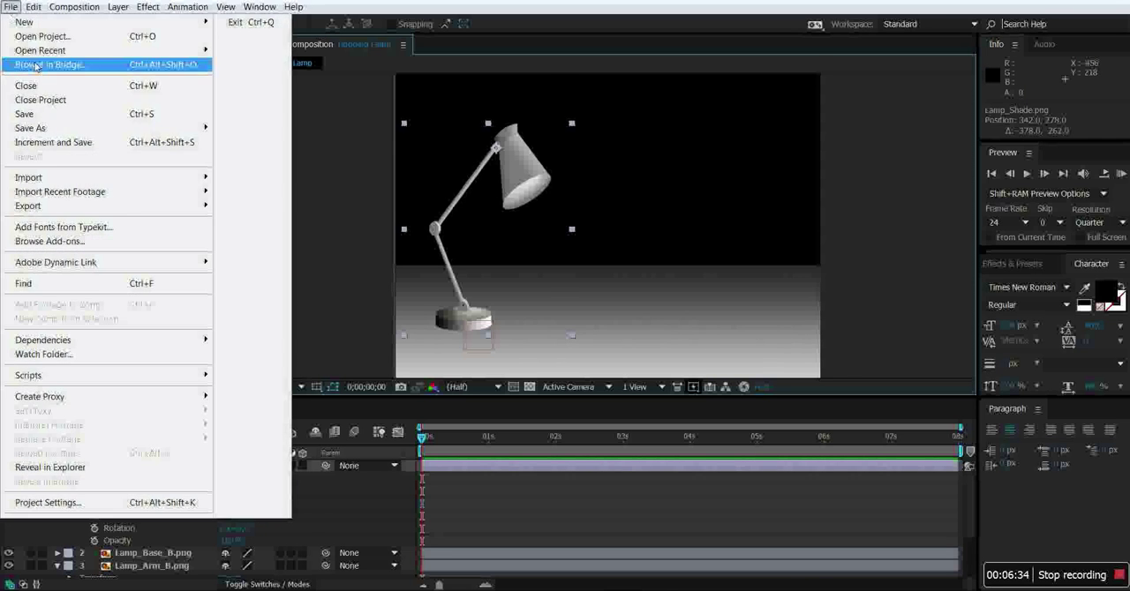
left_click(35, 114)
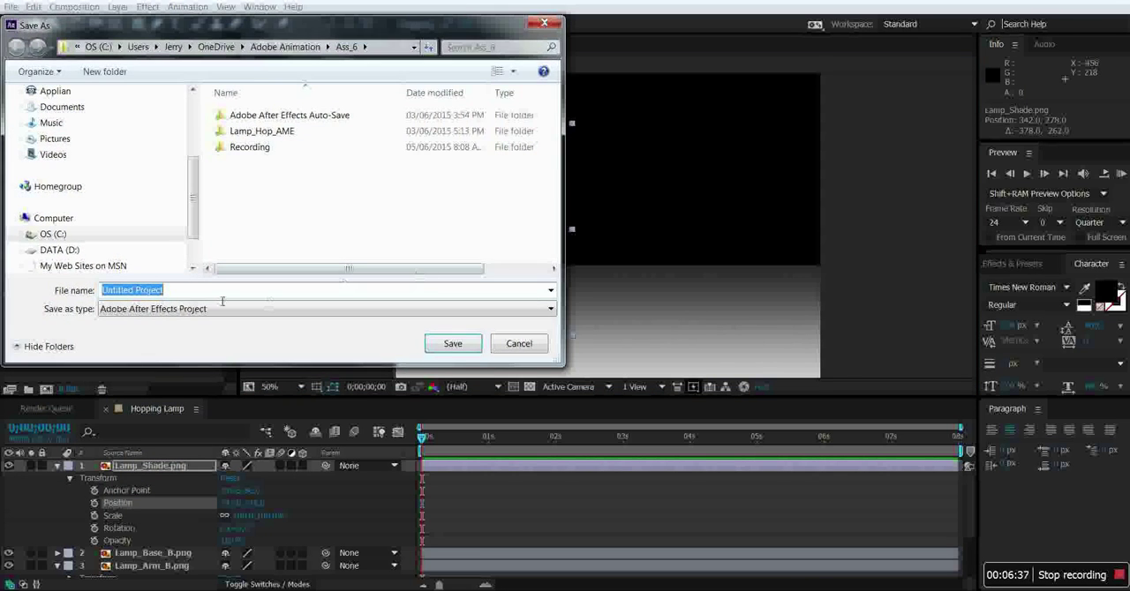
type("H")
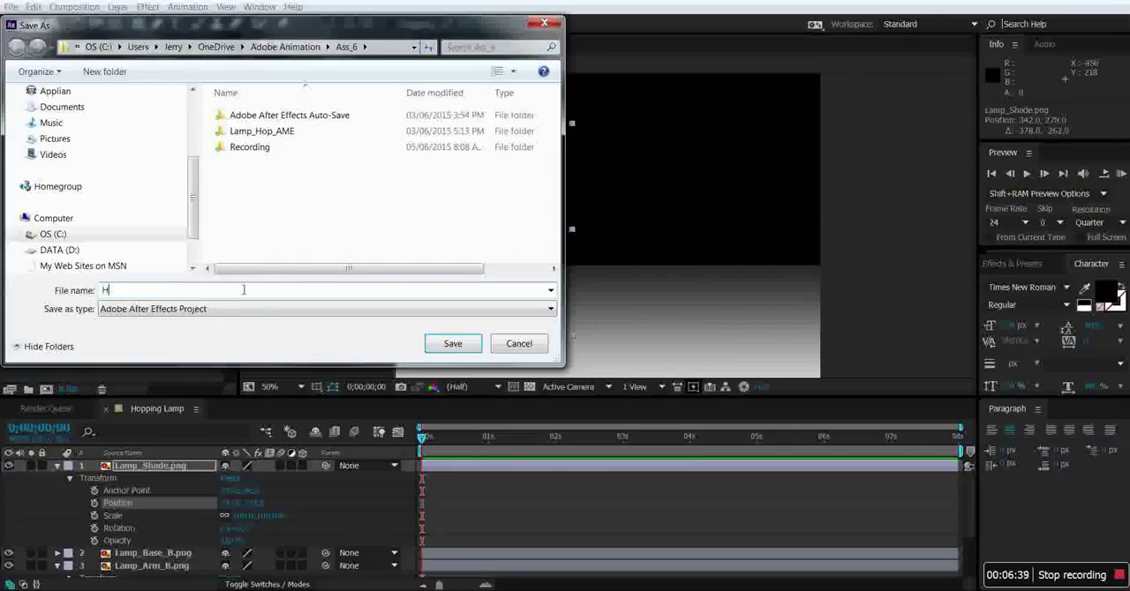
type("opping Lamp")
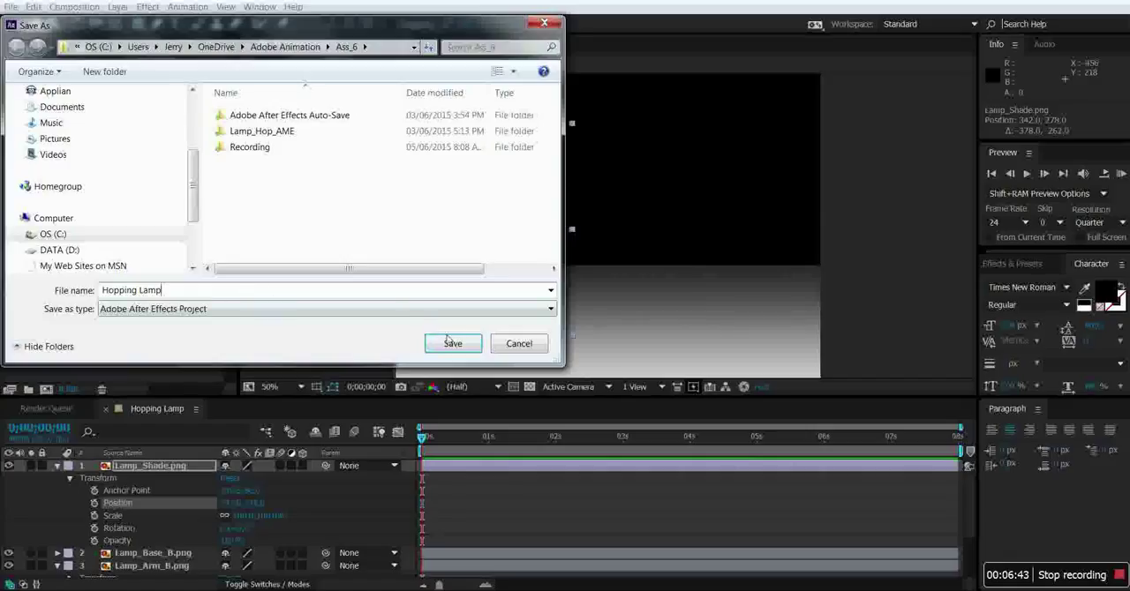
left_click(448, 342)
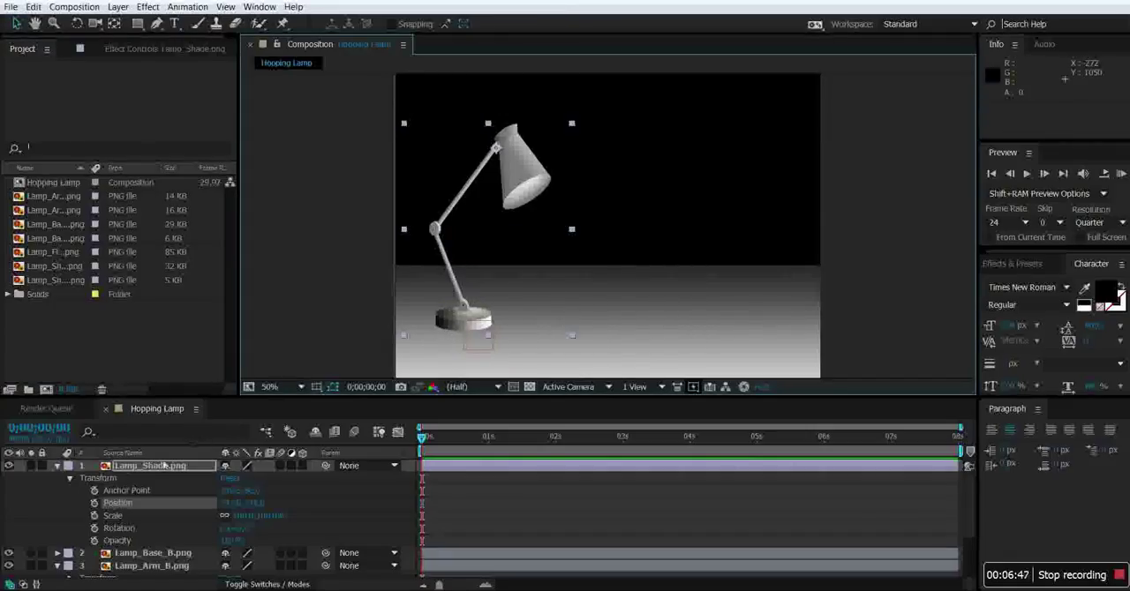
Collapse the lamp layers' properties and set a first Position keyframe on Null 1 at 0;00;03;00.
left_click(57, 465)
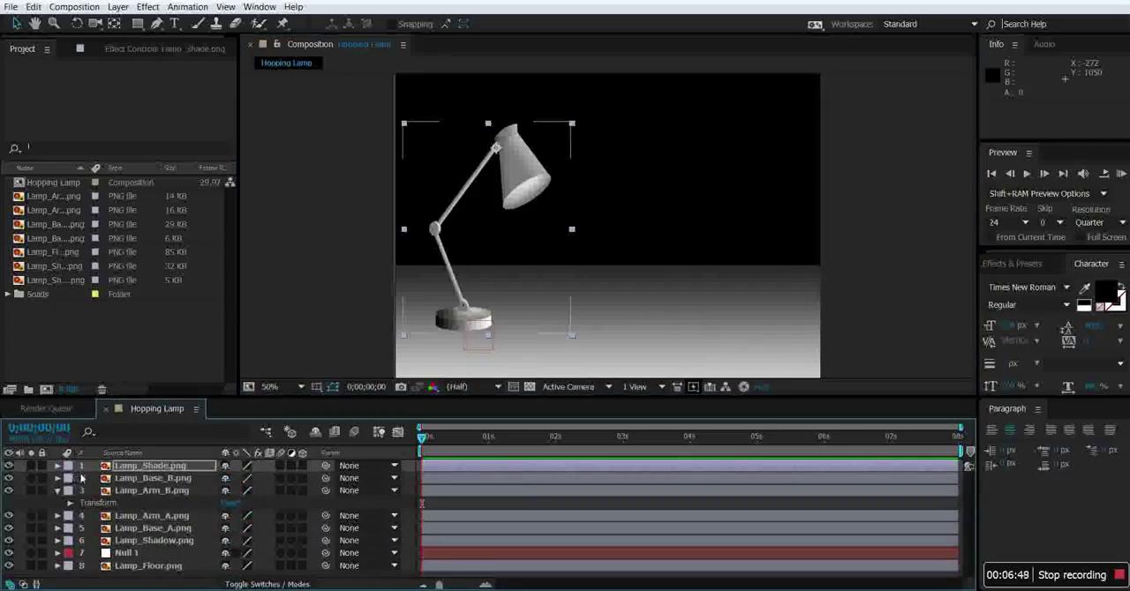
left_click(58, 490)
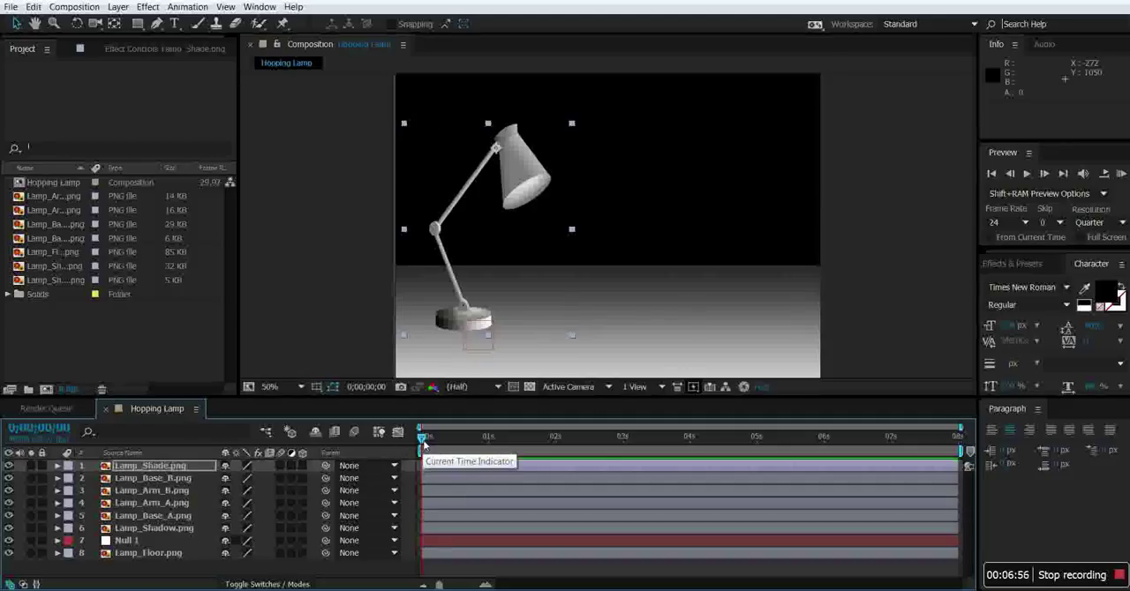
left_click_drag(422, 441, 627, 444)
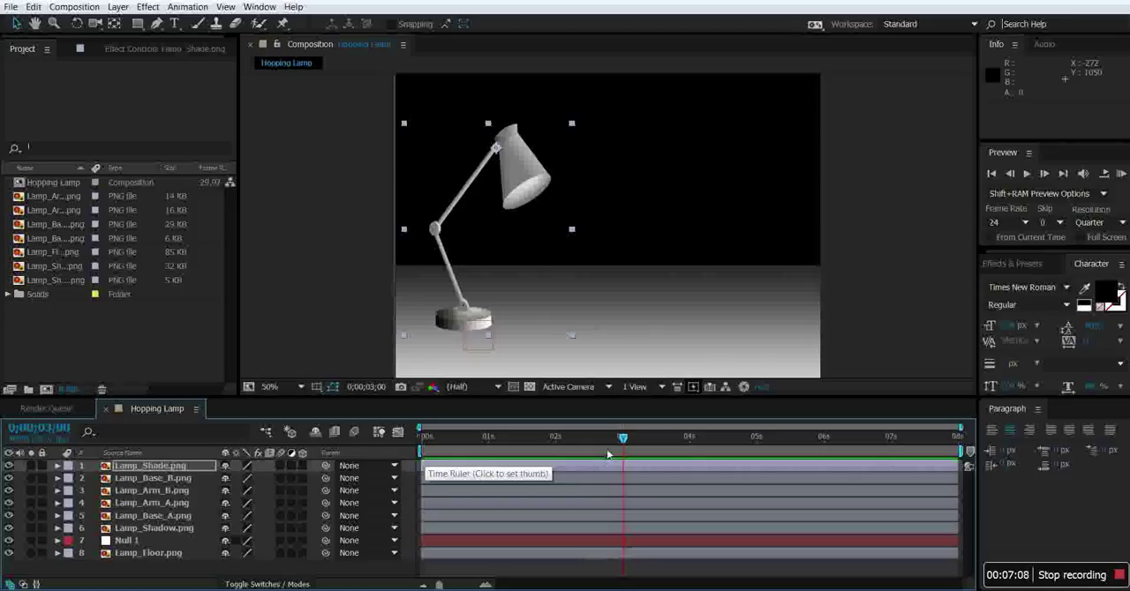
left_click(57, 540)
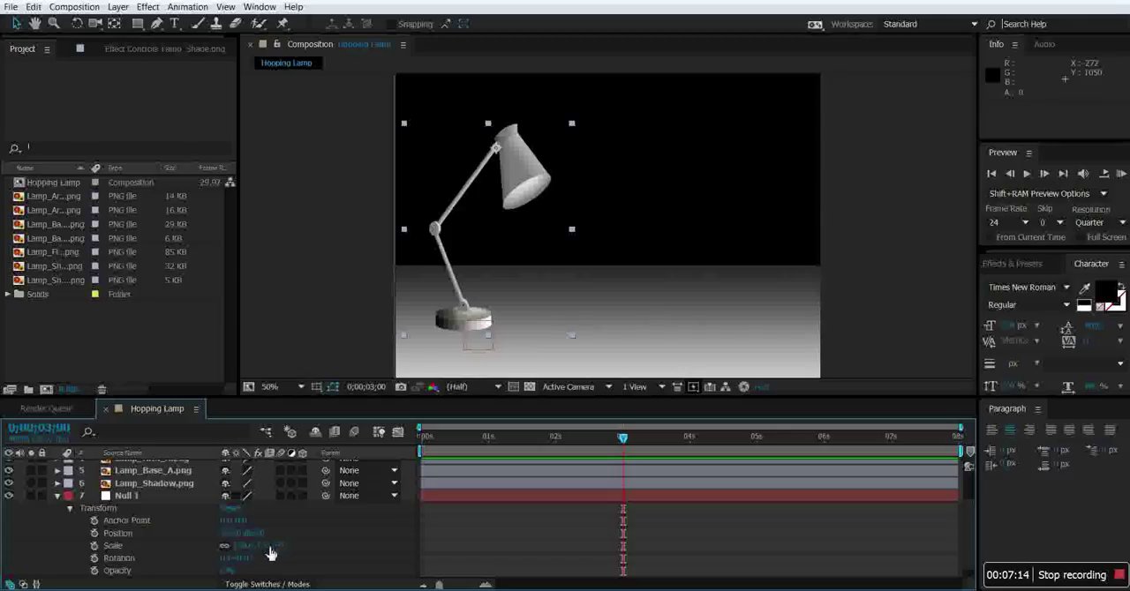
left_click(95, 534)
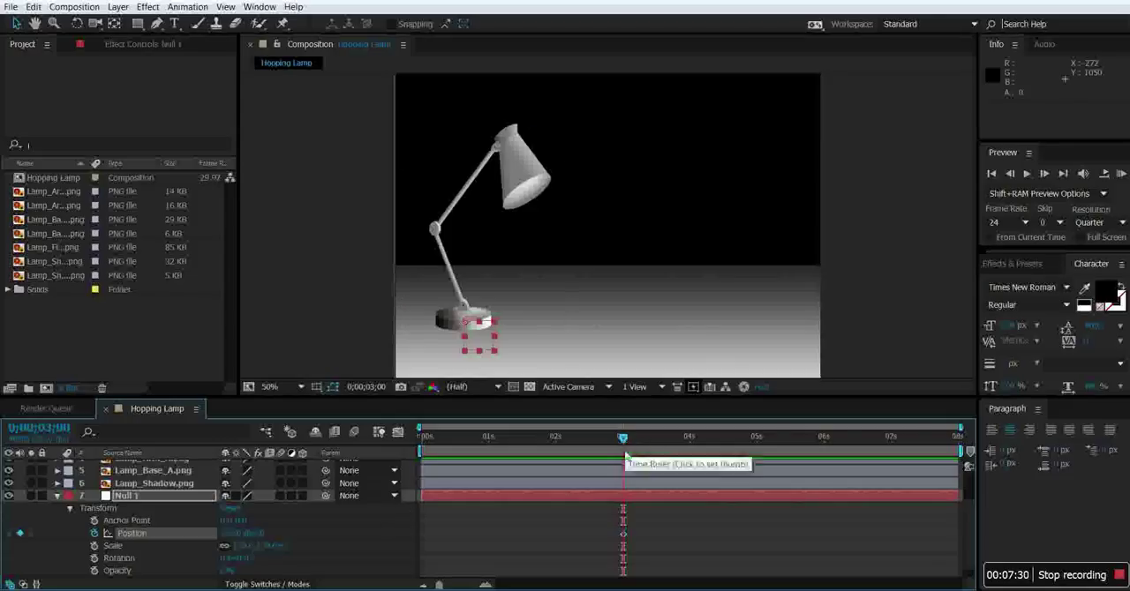
Keyframe Null 1's Position farther right along the floor at 0;00;03;15 and again at 0;00;04;00, keeping its height.
left_click_drag(438, 585, 446, 586)
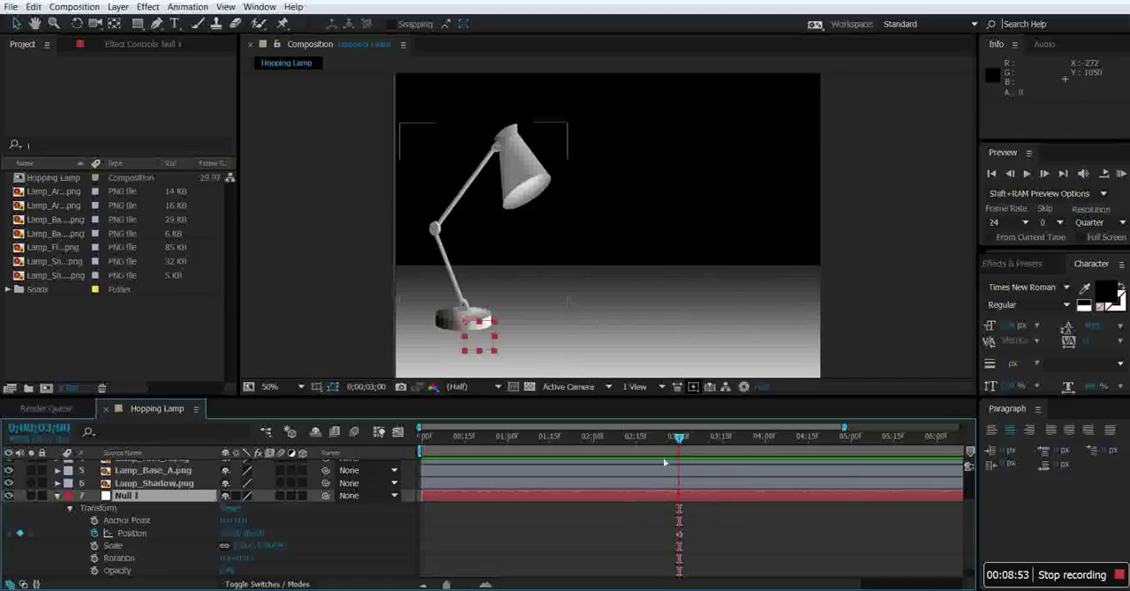
left_click(681, 439)
left_click_drag(716, 440, 722, 440)
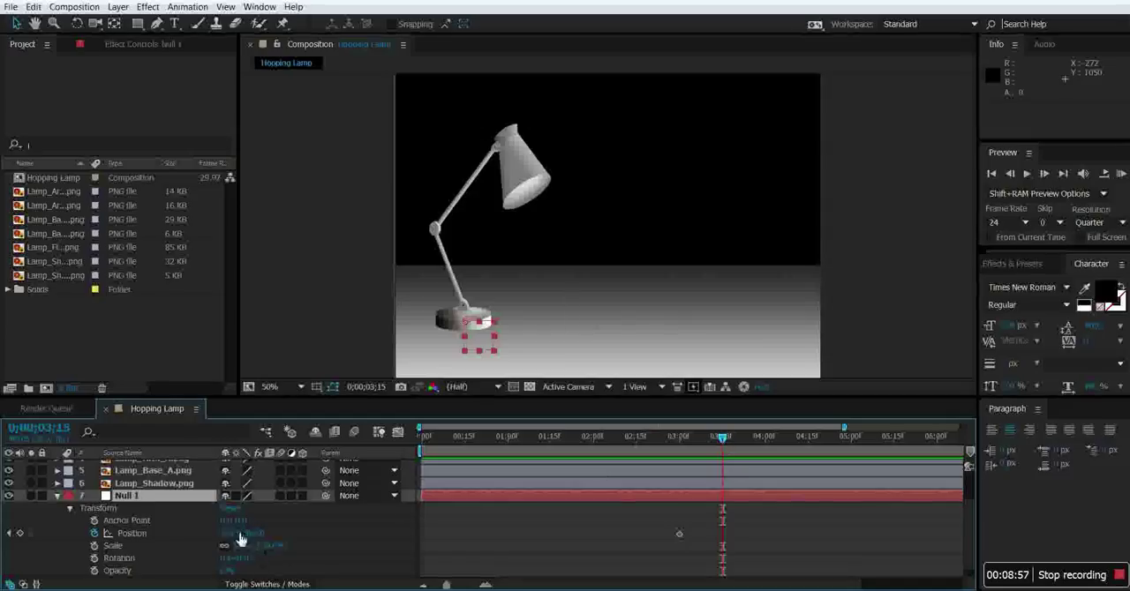
left_click_drag(235, 534, 391, 540)
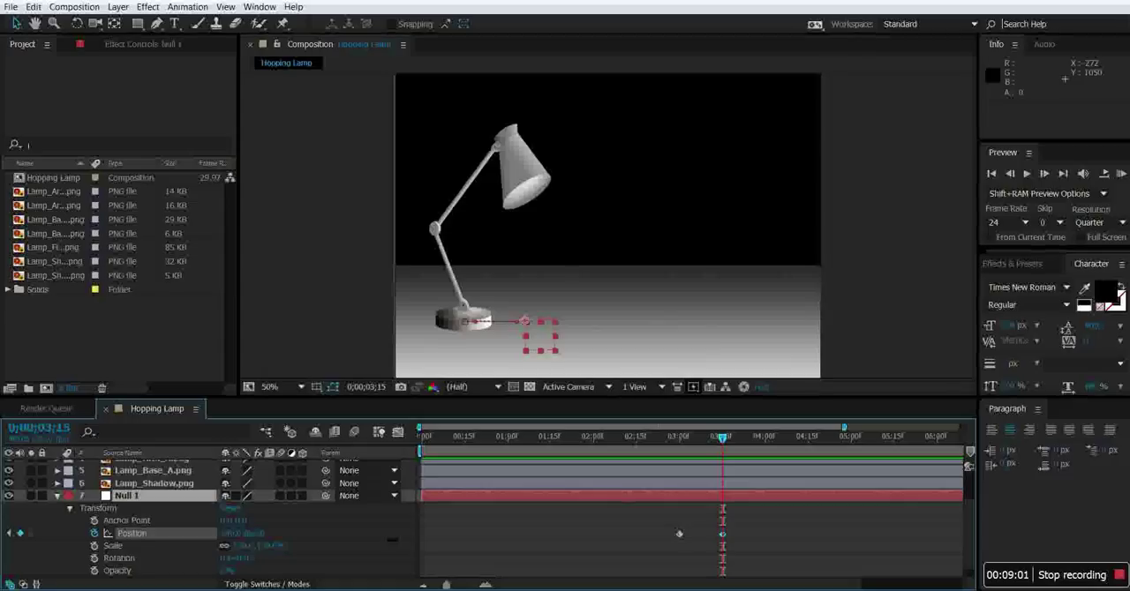
key("Return")
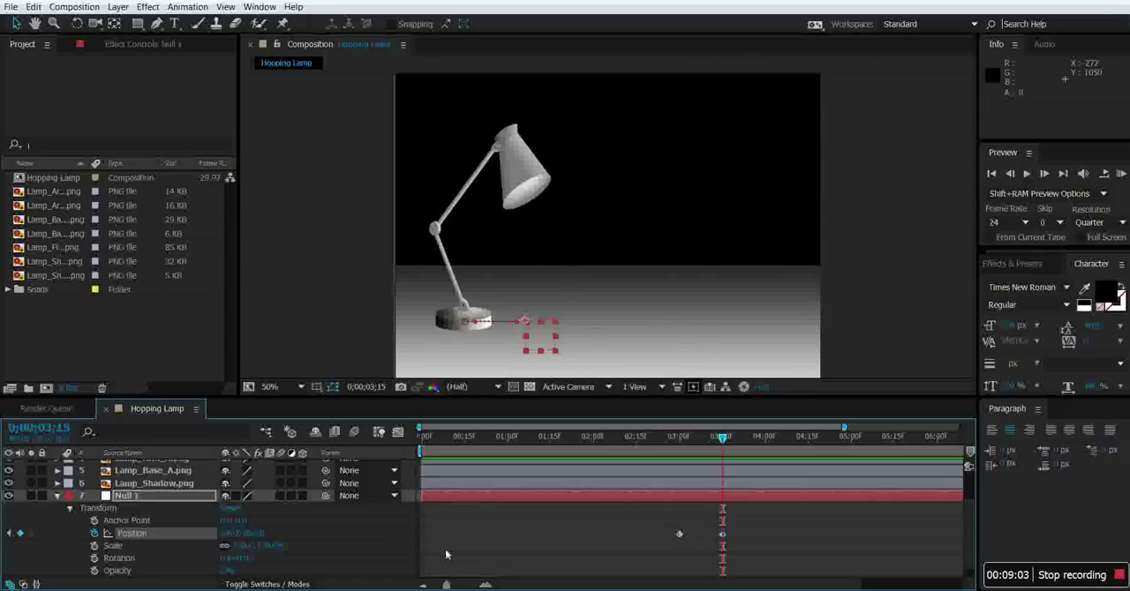
left_click_drag(716, 442, 764, 439)
left_click_drag(237, 542, 298, 542)
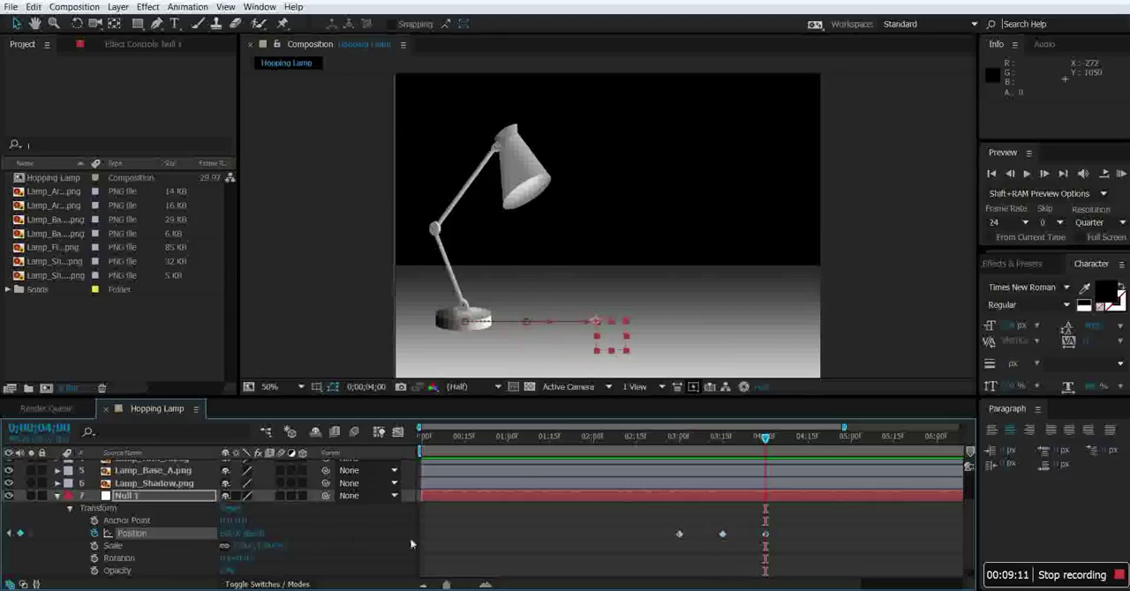
Extend Null 1's horizontal path to the right with Position keyframes at 0;00;04;15 and 0;00;05;00.
left_click_drag(765, 441, 808, 441)
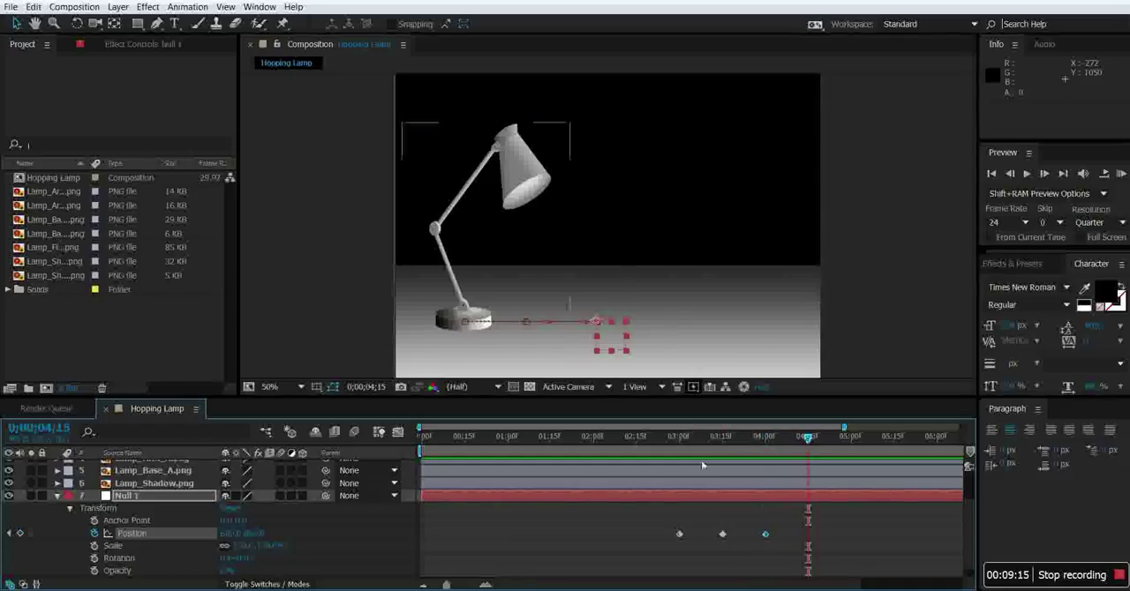
left_click_drag(236, 539, 279, 538)
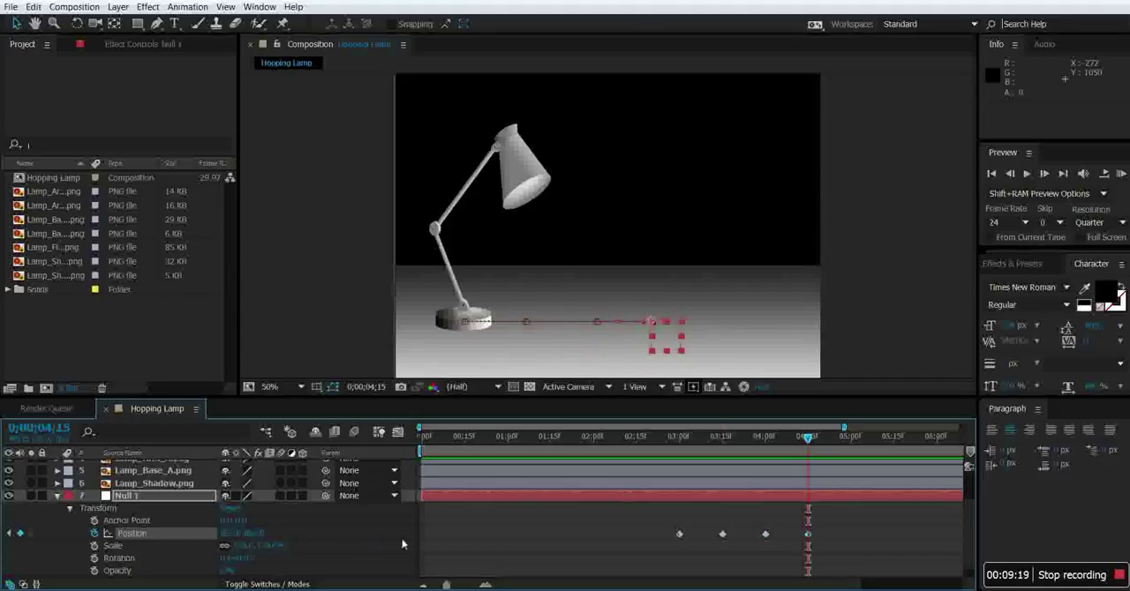
left_click_drag(807, 442, 851, 439)
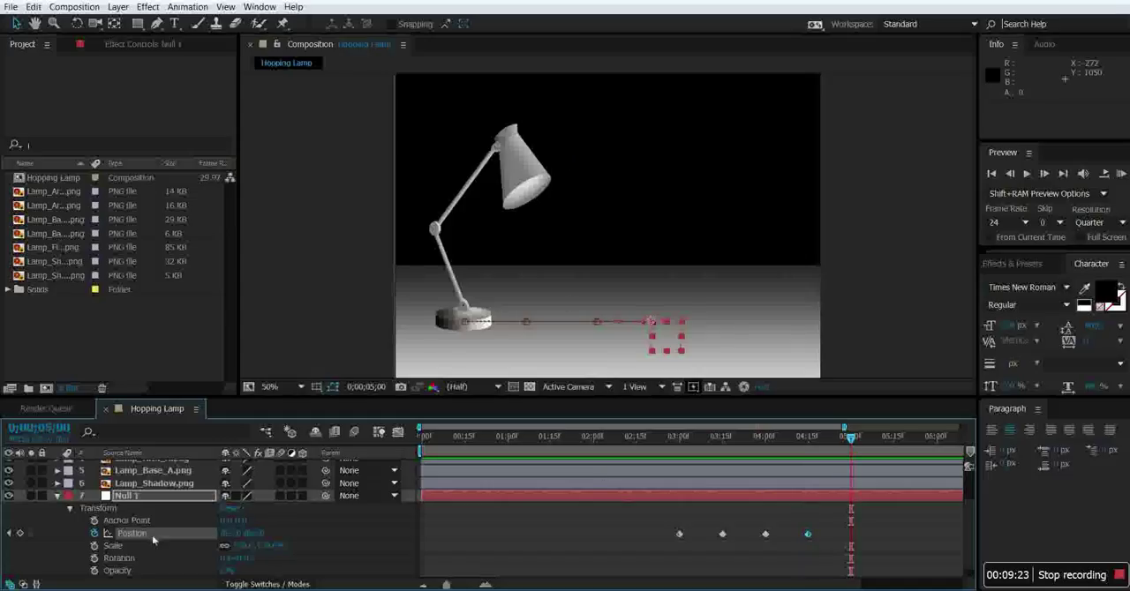
left_click_drag(234, 535, 391, 544)
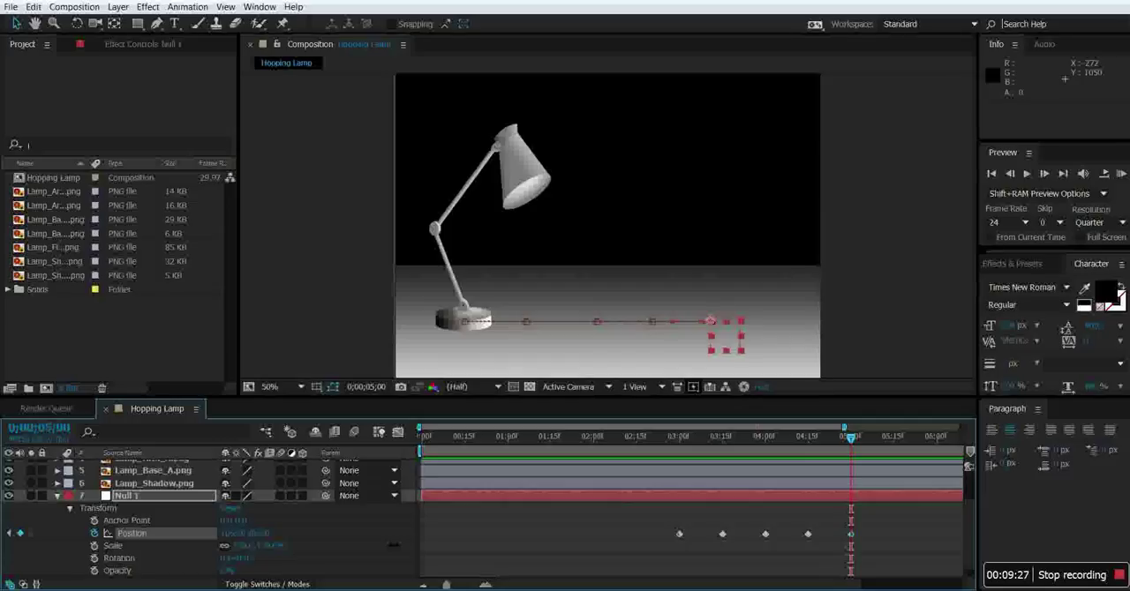
left_click_drag(394, 544, 398, 545)
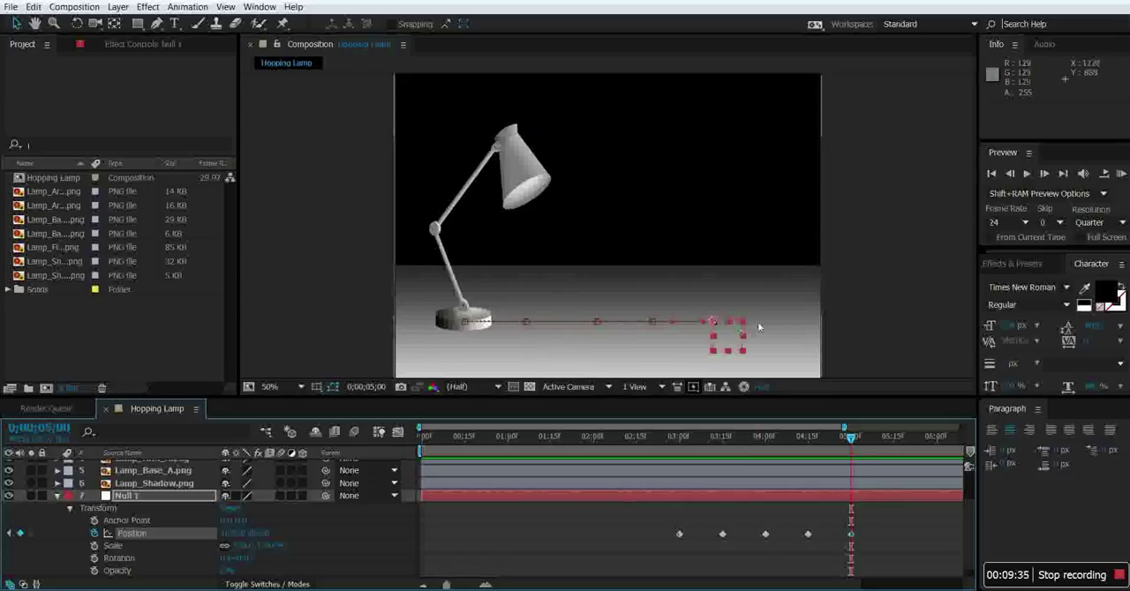
Raise Null 1 between its landing points with Position keyframes at 0;00;03;08, 0;00;03;23 and 0;00;04;08 to form three hop peaks.
mouse_move(850, 438)
left_mouse_down()
mouse_move(703, 439)
mouse_move(702, 460)
left_mouse_up()
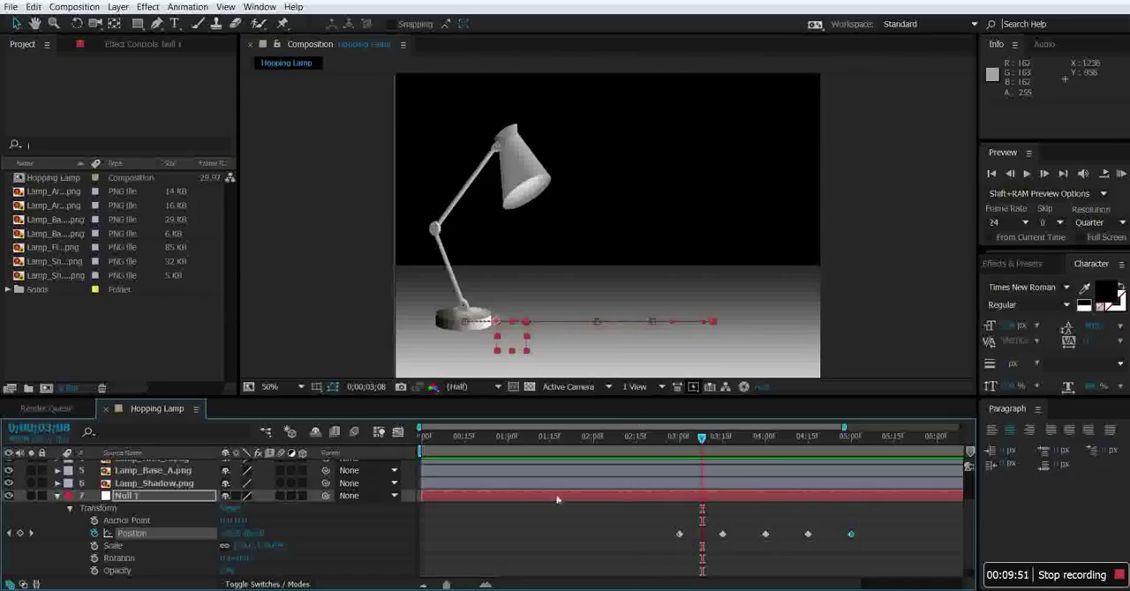
left_click_drag(256, 533, 166, 540)
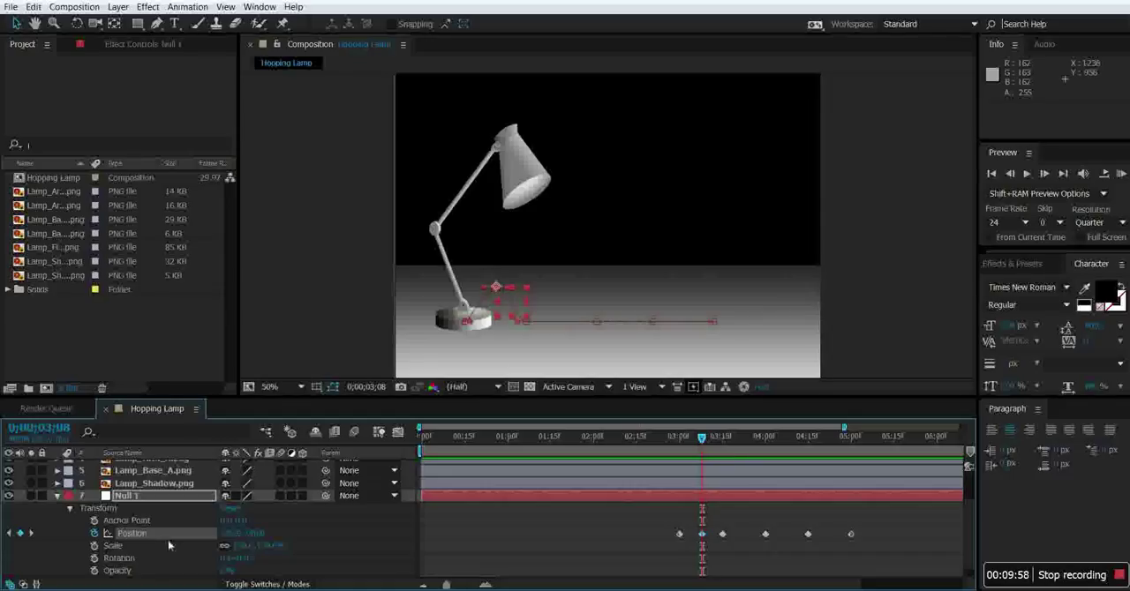
left_click_drag(701, 437, 745, 441)
left_click_drag(240, 540, 241, 539)
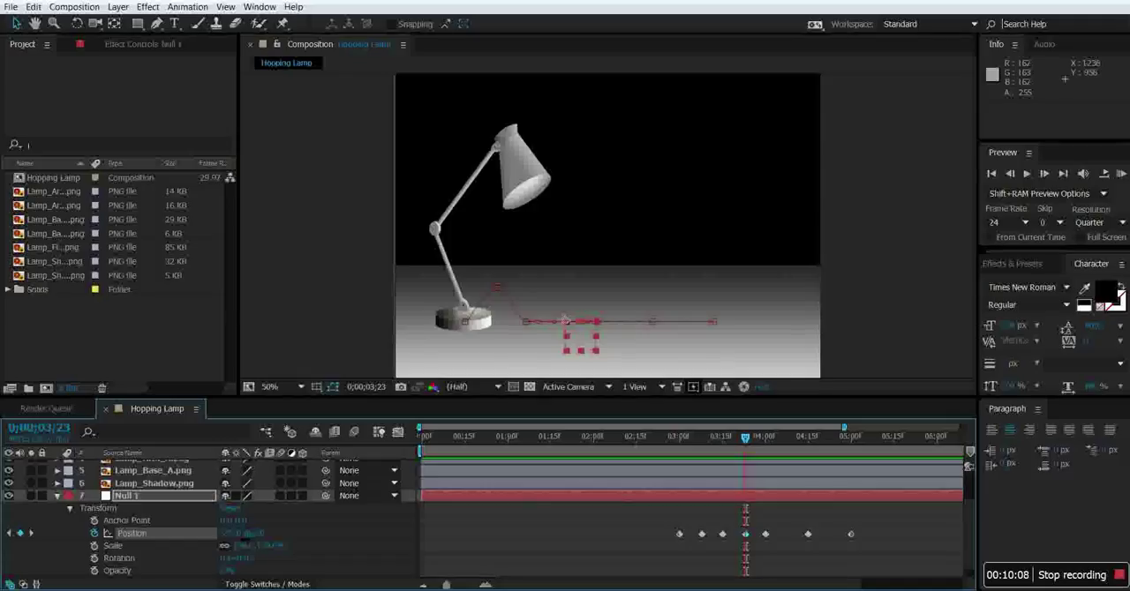
left_click_drag(254, 538, 161, 539)
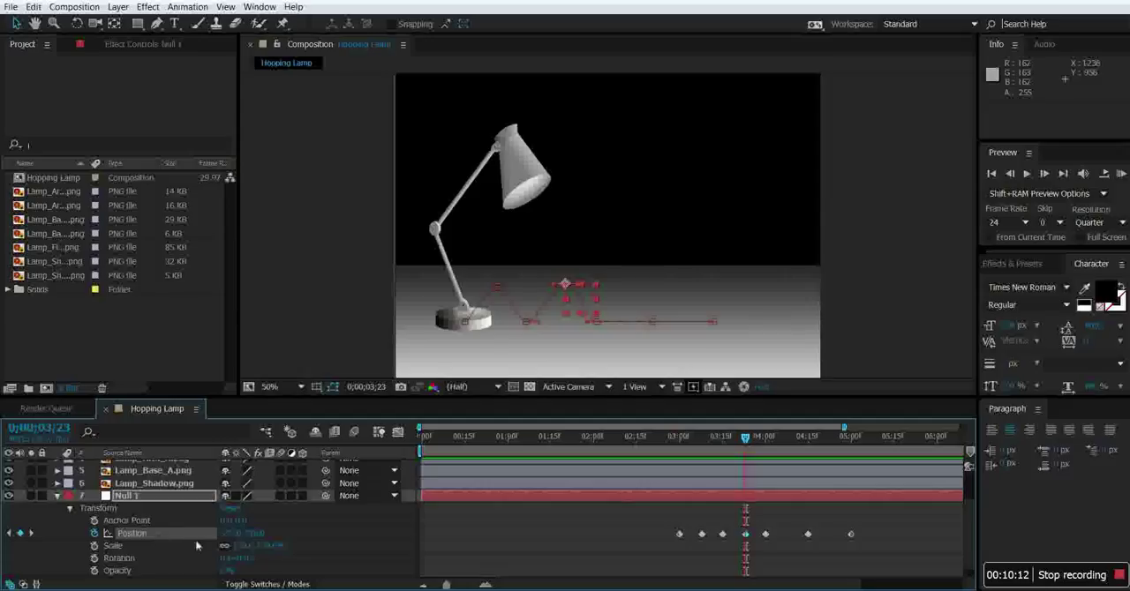
left_click_drag(244, 543, 238, 544)
left_click_drag(747, 442, 789, 442)
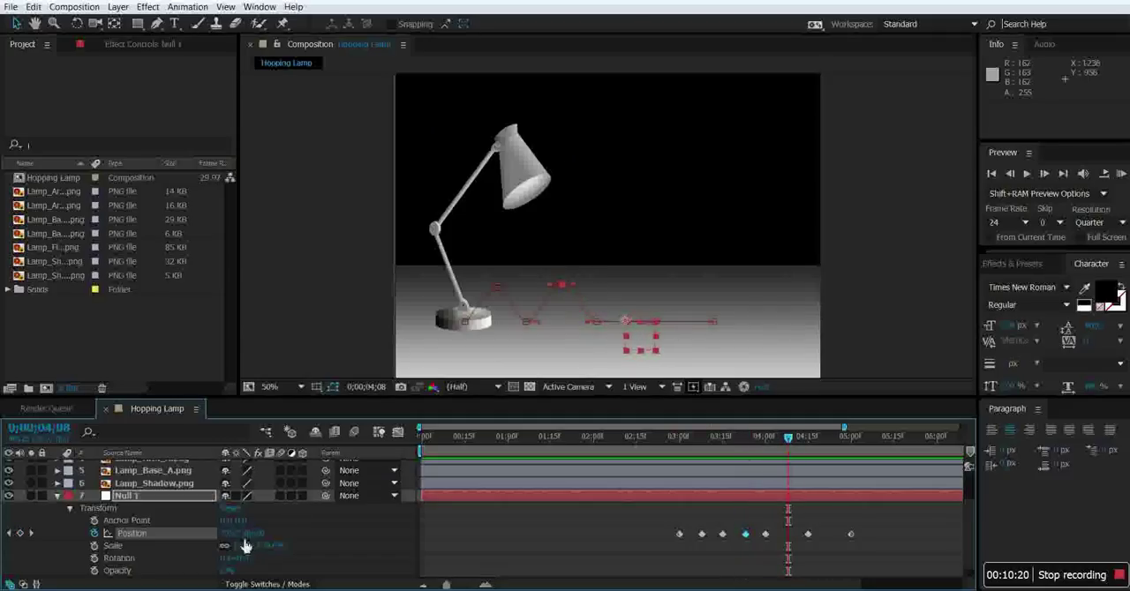
left_click_drag(255, 534, 155, 539)
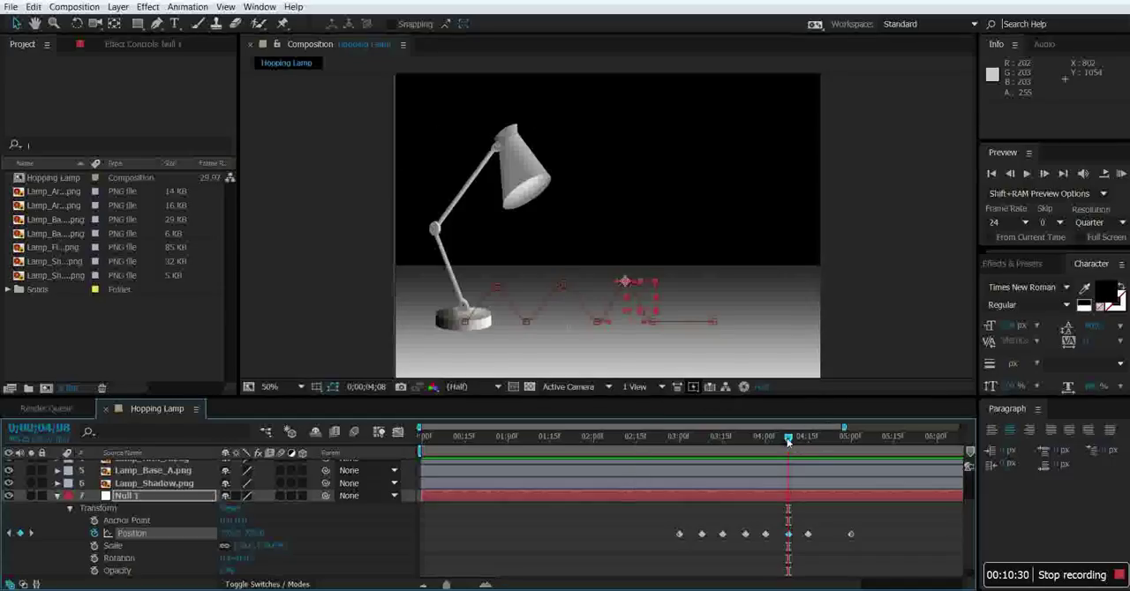
Return to the start of the timeline, collapse Null 1's properties and parent Lamp_Base_A to Null 1.
left_click_drag(787, 441, 411, 462)
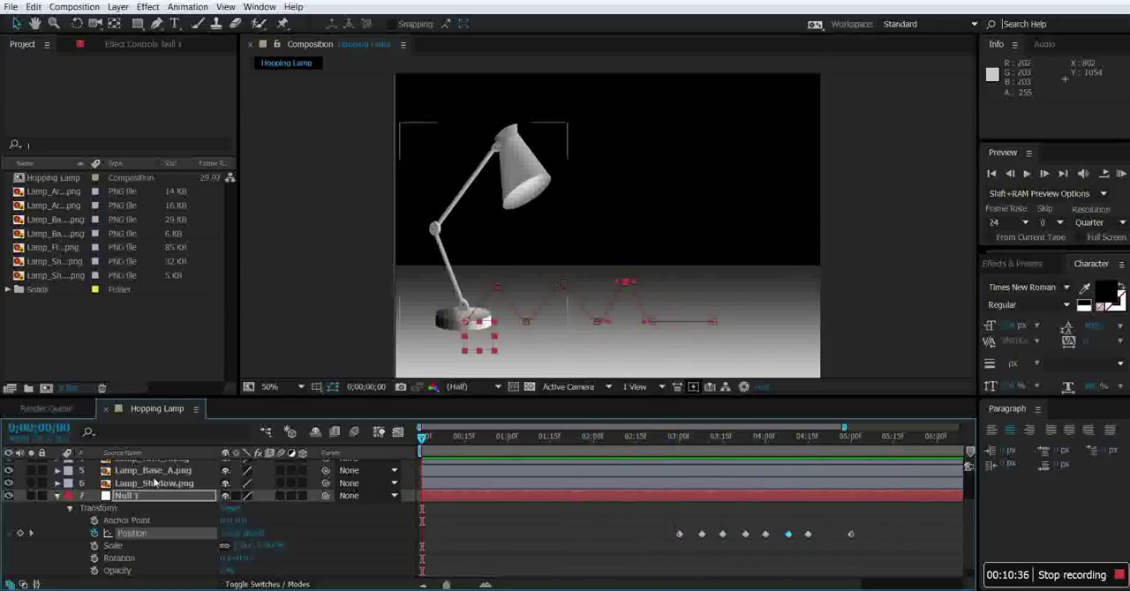
left_click(58, 497)
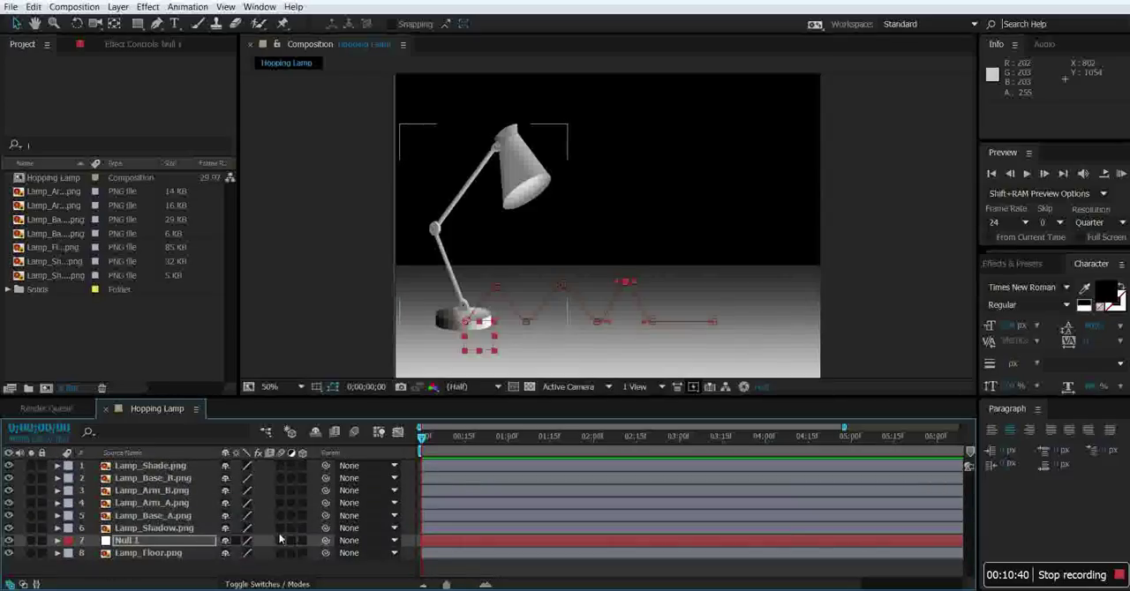
left_click(394, 517)
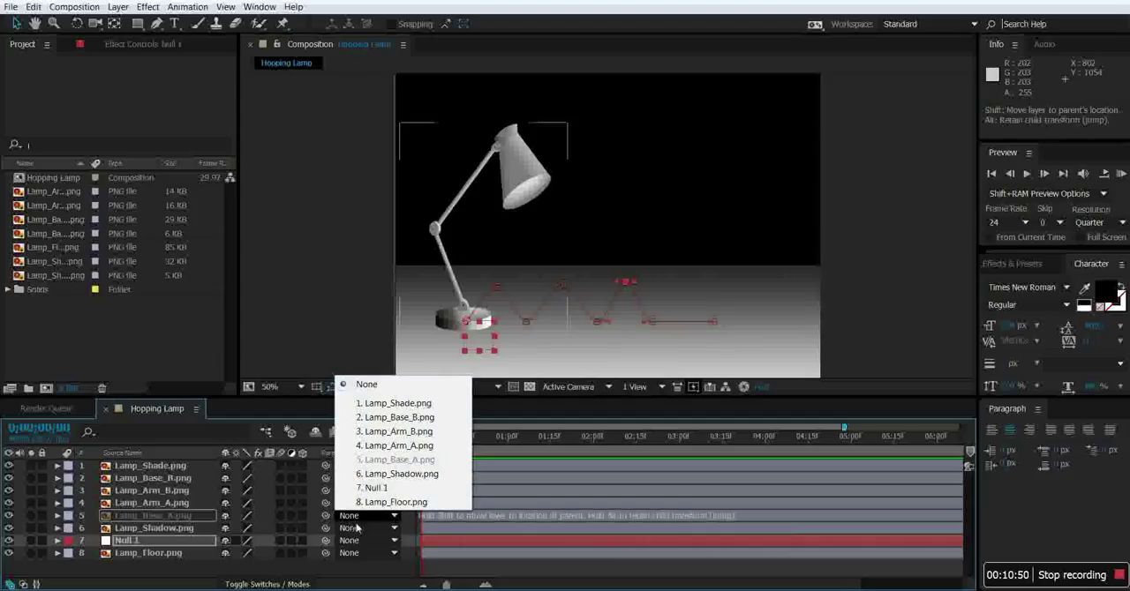
left_click(375, 488)
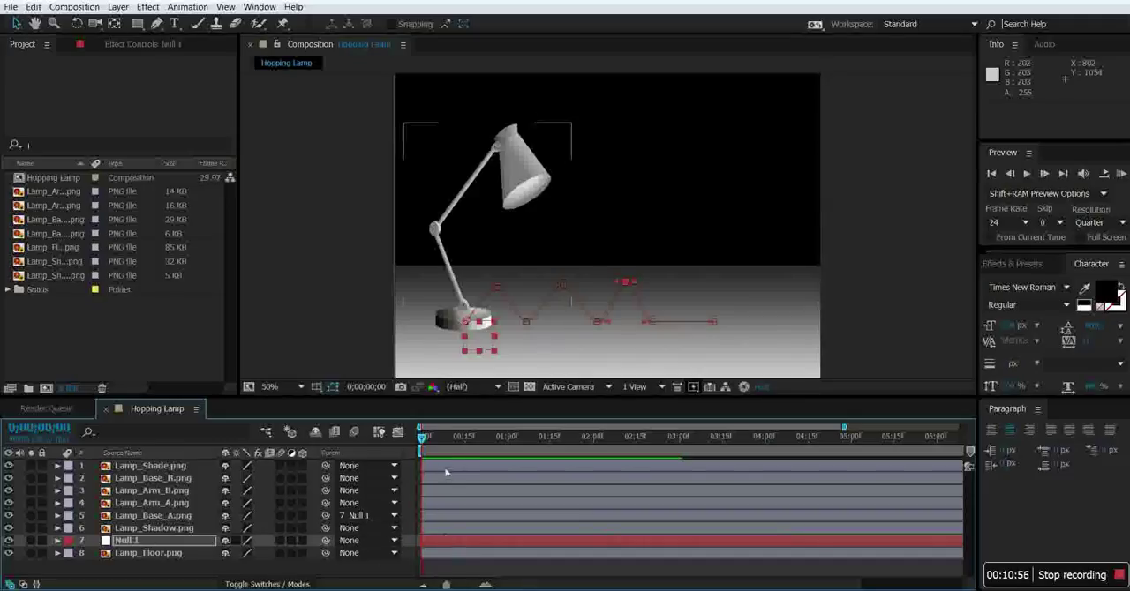
Parent Lamp_Base_B and Lamp_Arm_A to Null 1, Lamp_Arm_B to Lamp_Arm_A, and Lamp_Shade to Lamp_Arm_B.
left_click_drag(423, 439, 431, 465)
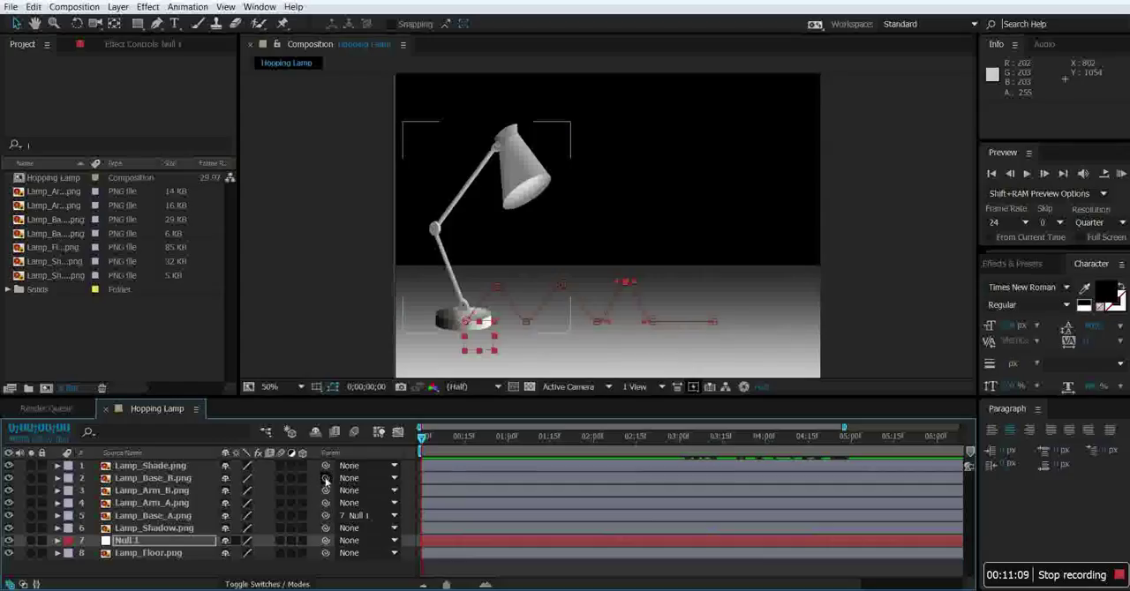
left_click_drag(324, 477, 198, 545)
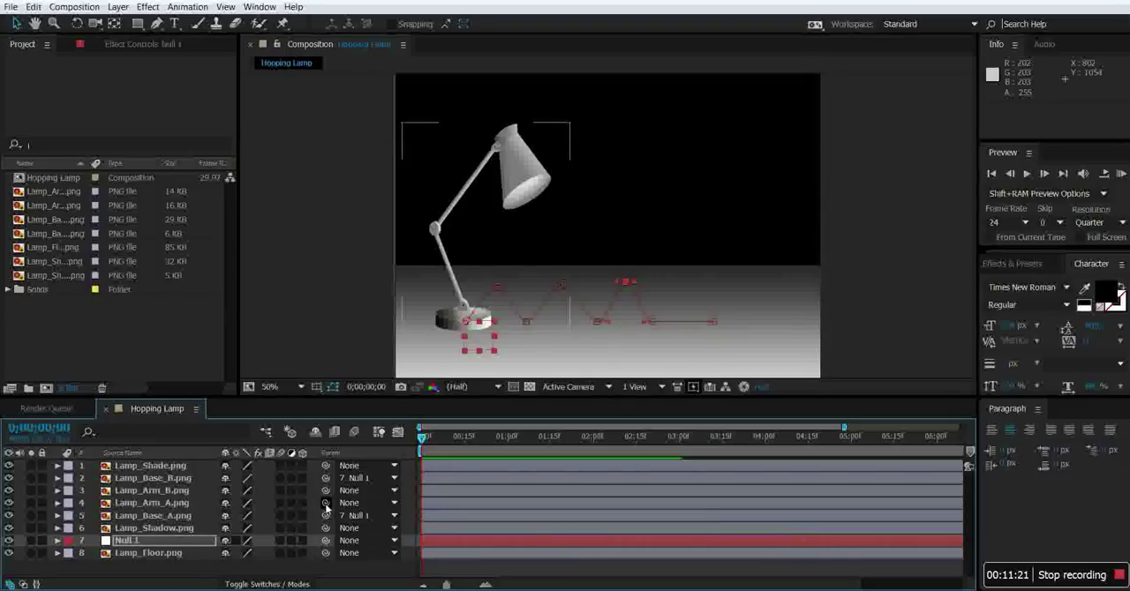
left_click_drag(324, 508, 187, 545)
left_click_drag(324, 491, 177, 505)
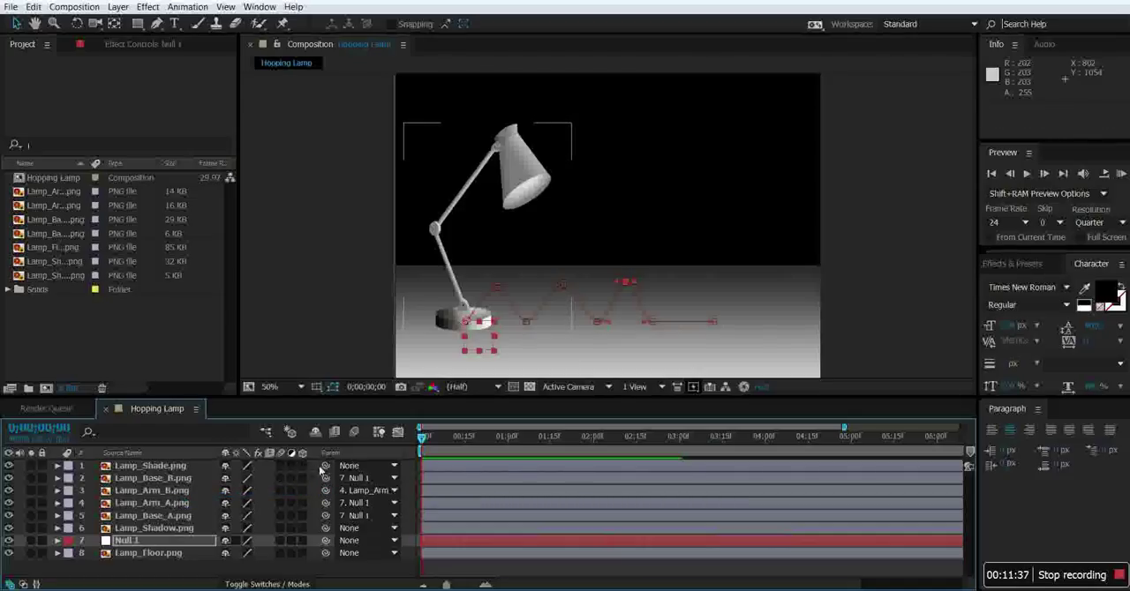
left_click_drag(310, 472, 188, 495)
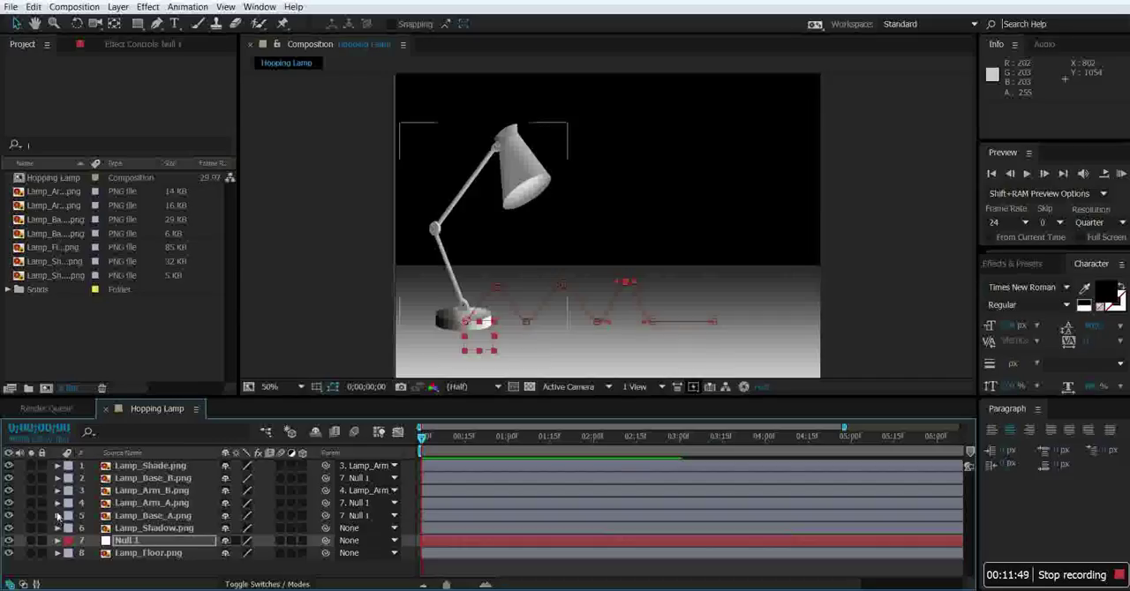
Test the parenting by rotating Lamp_Arm_A slightly clockwise, collapse its properties and save the project.
left_click(57, 503)
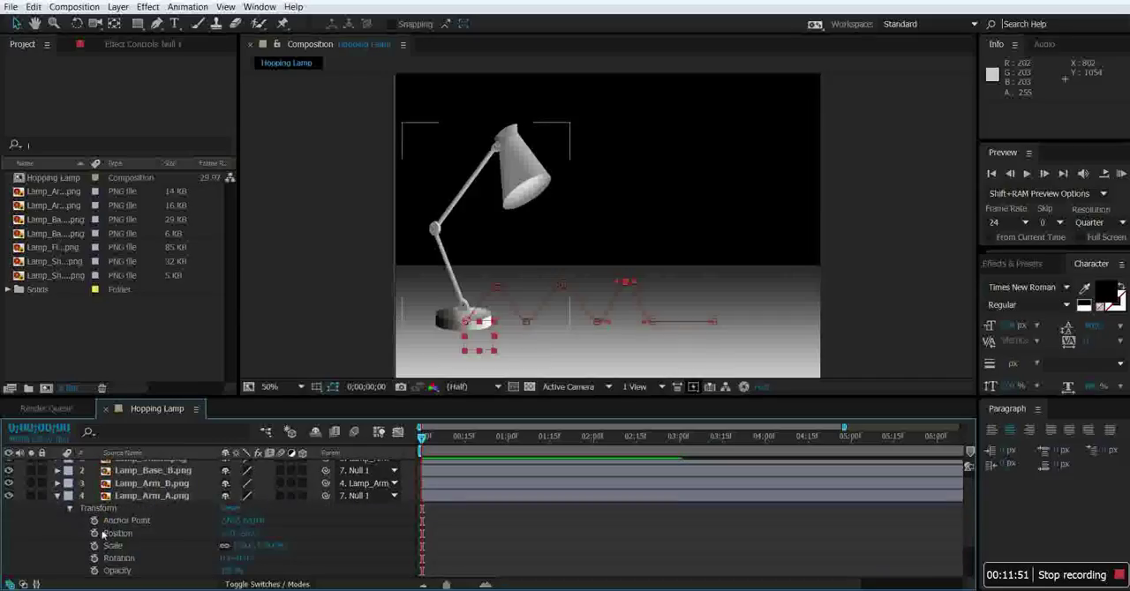
mouse_move(247, 561)
left_mouse_down()
mouse_move(270, 560)
mouse_move(233, 561)
mouse_move(278, 561)
mouse_move(240, 561)
mouse_move(248, 560)
left_mouse_up()
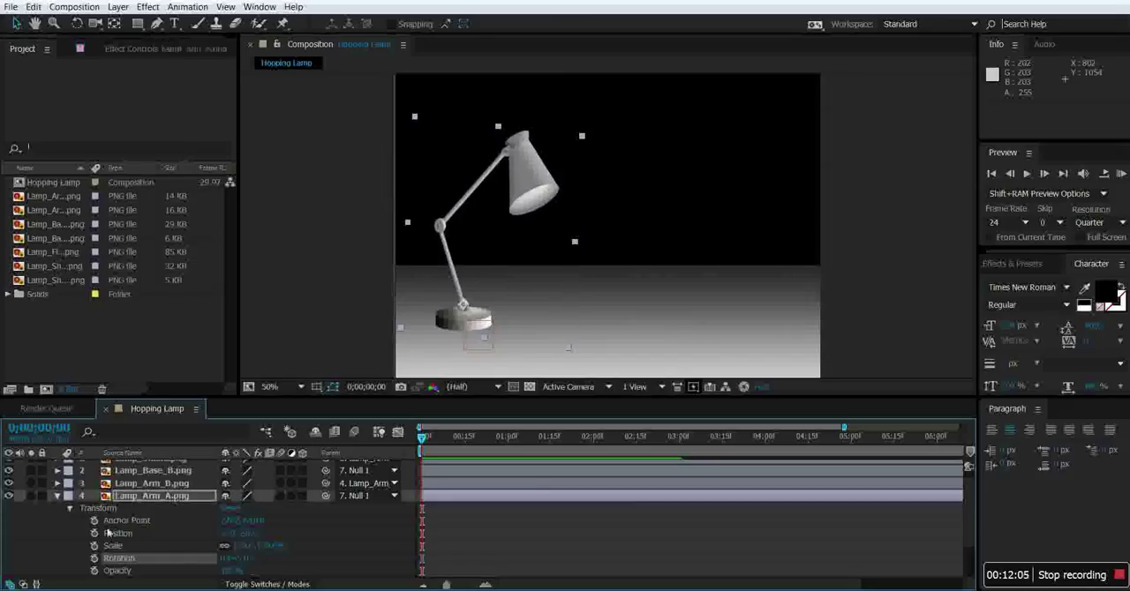
left_click(58, 497)
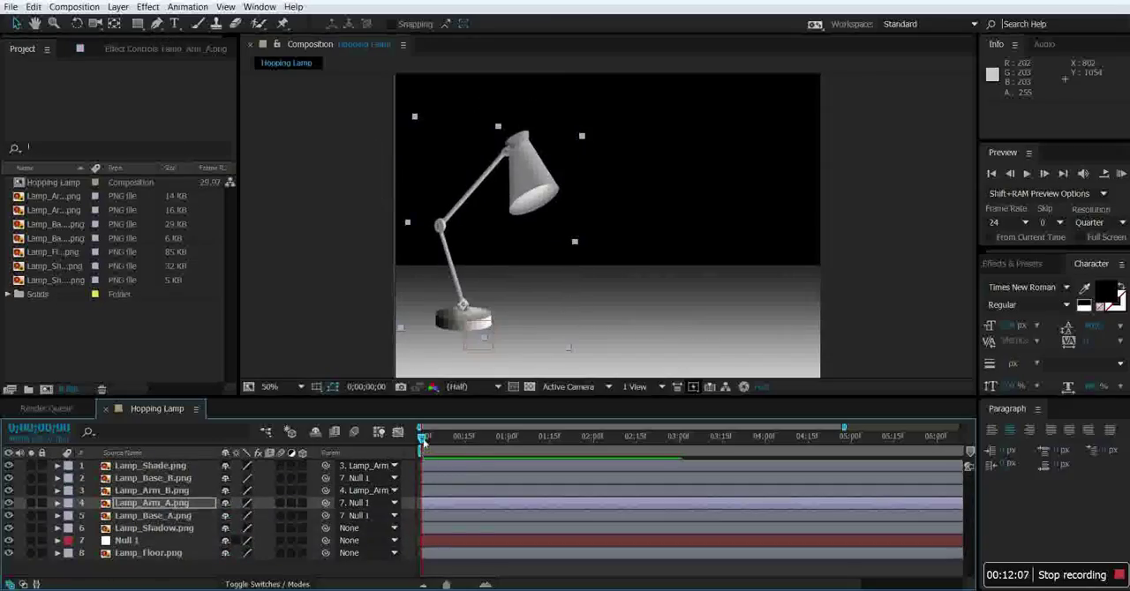
left_click_drag(500, 441, 389, 452)
key("ctrl+s")
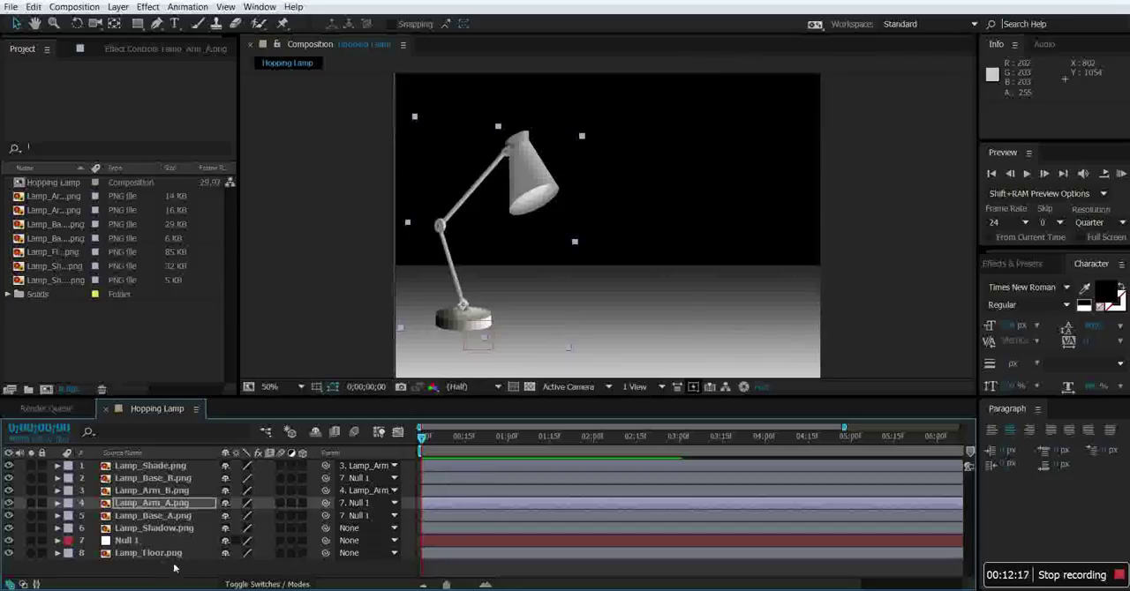
Select Lamp_Base_A, Lamp_Arm_A, Lamp_Arm_B and Lamp_Shade and reveal their Rotation properties.
left_click(166, 515)
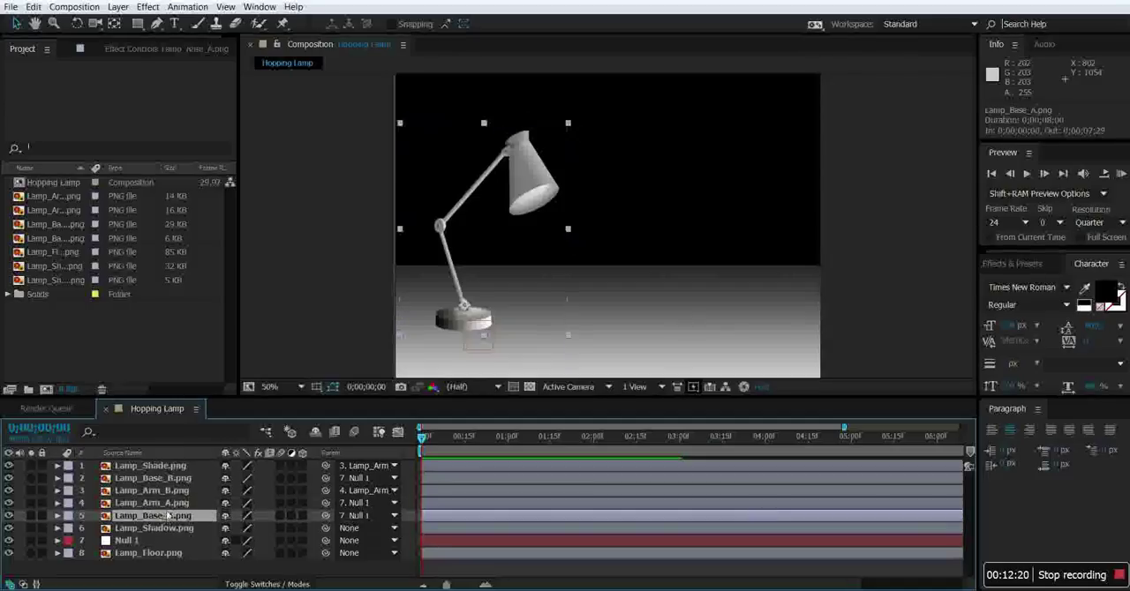
left_click(166, 502, "ctrl")
left_click(168, 492, "ctrl")
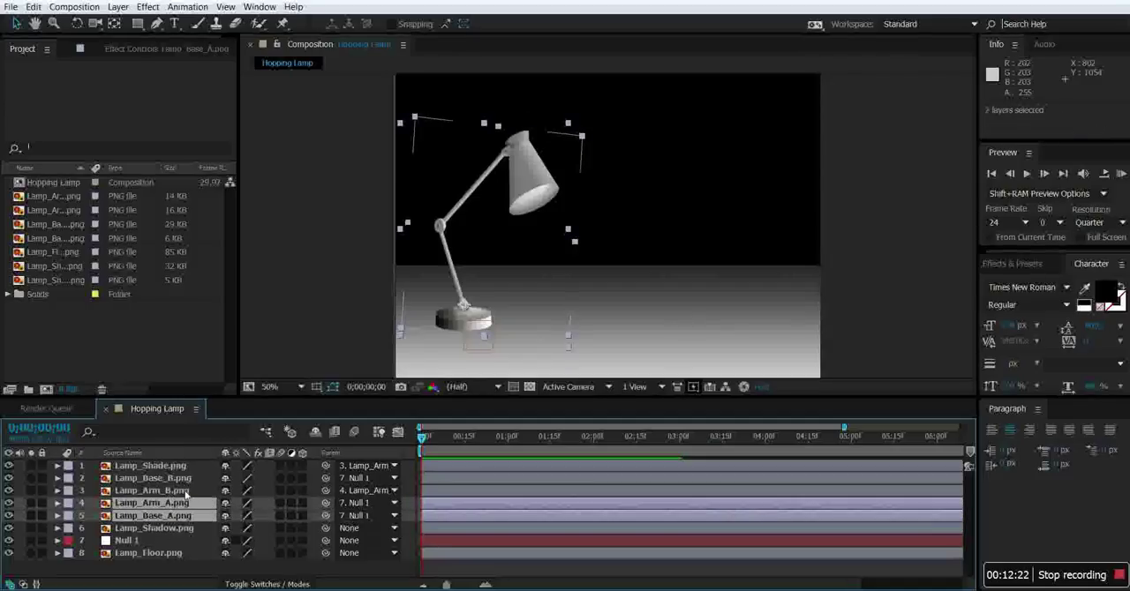
left_click(174, 468, "ctrl")
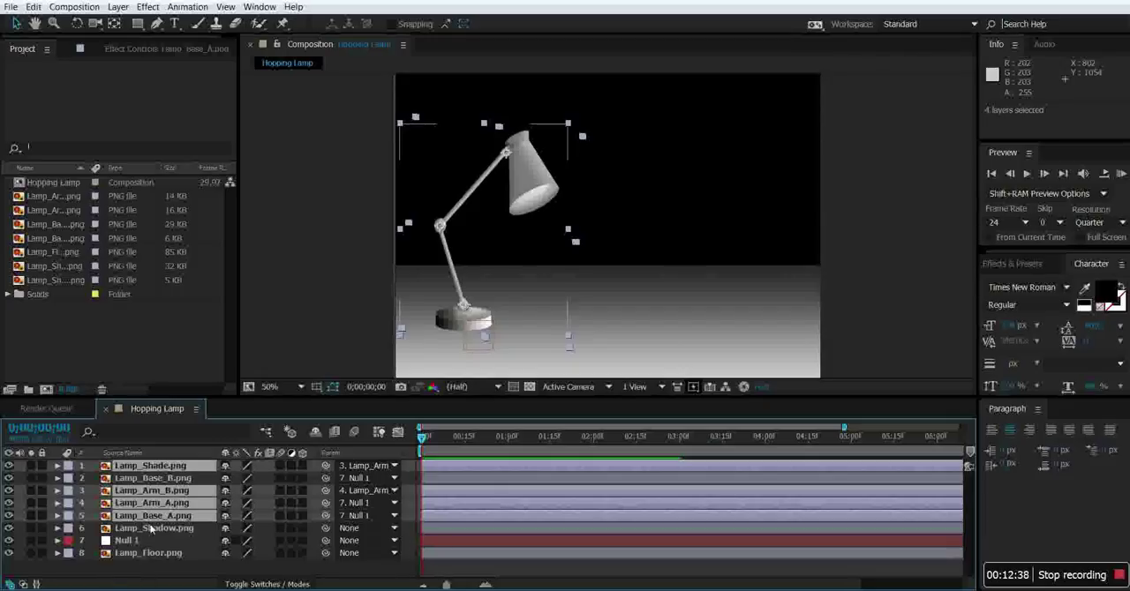
key("r")
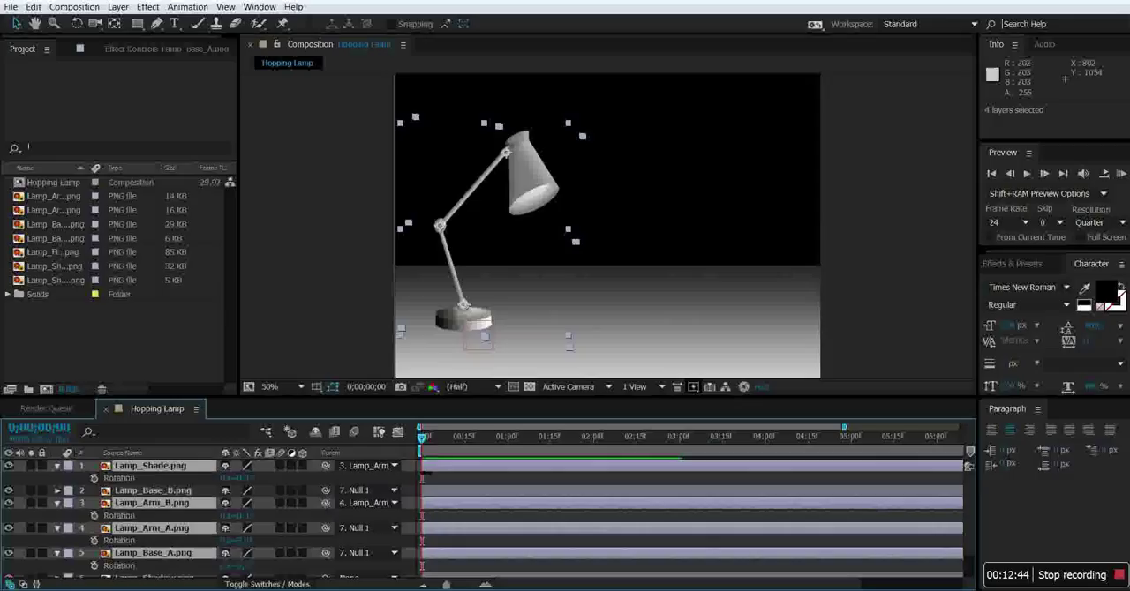
Pose the lamp in a low crouch at 0;00;00;00 by rotating Lamp_Arm_A, Lamp_Arm_B and Lamp_Shade, keeping the shade tilted forward.
left_click_drag(425, 446, 581, 445)
left_click(187, 531)
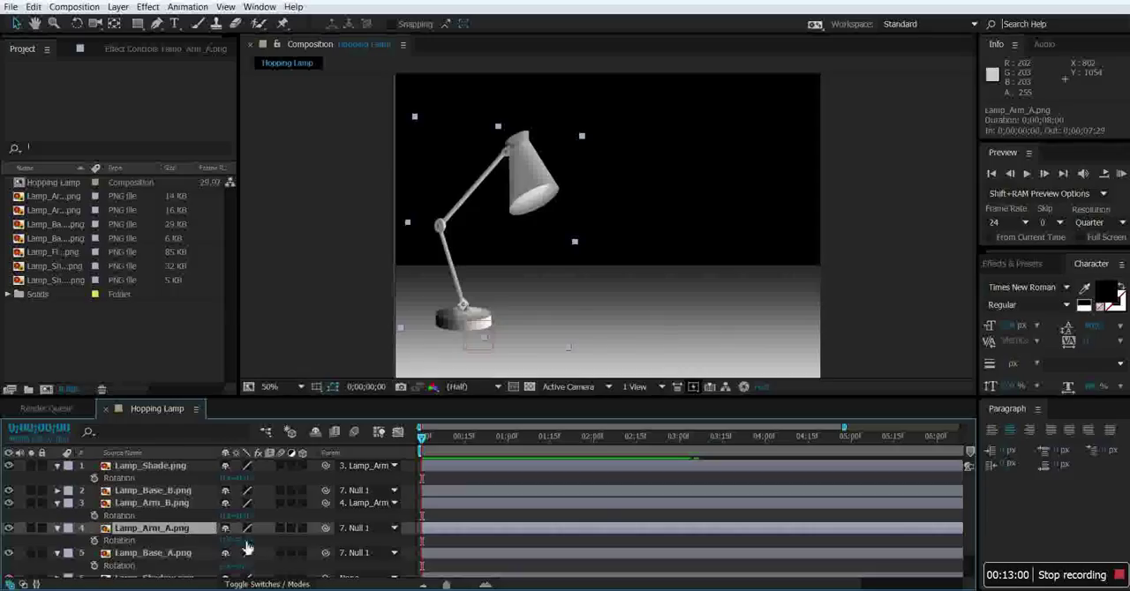
left_click_drag(245, 541, 314, 534)
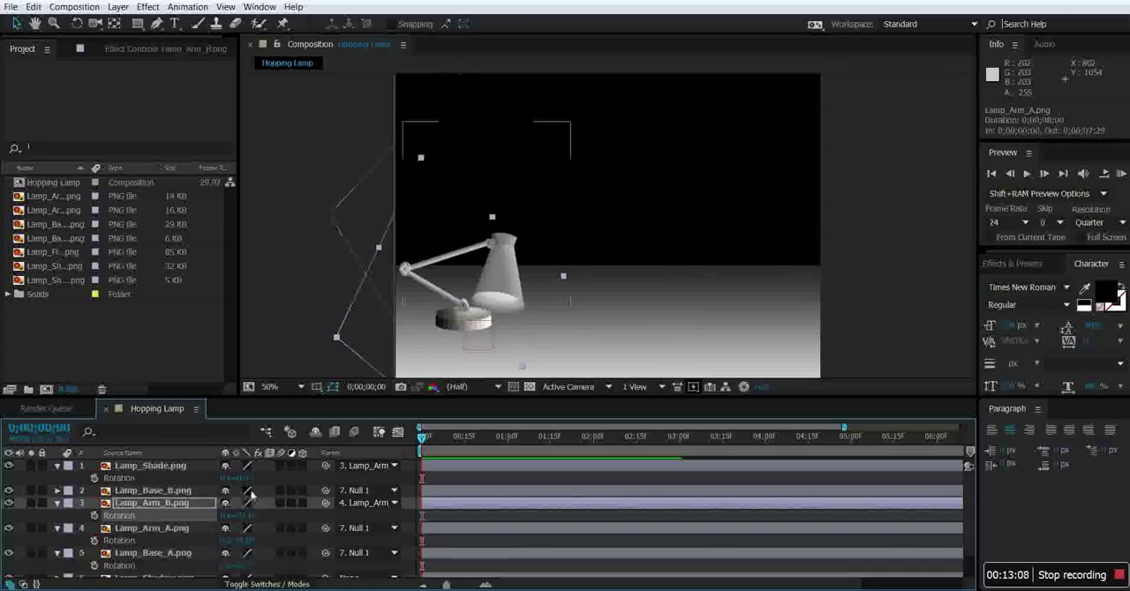
left_click_drag(235, 477, 204, 482)
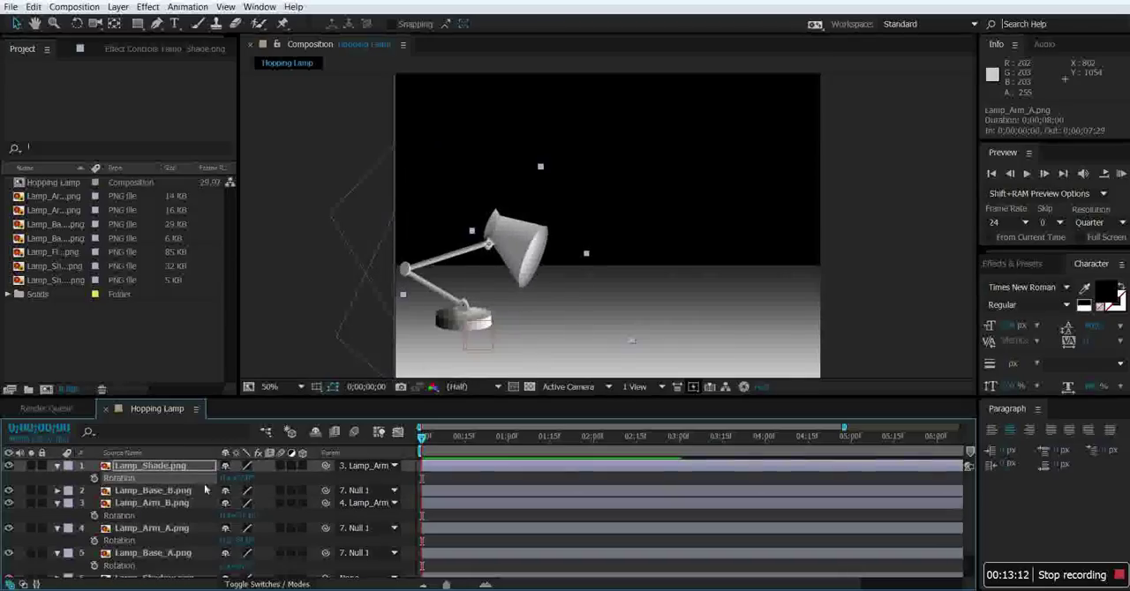
left_click_drag(250, 518, 263, 519)
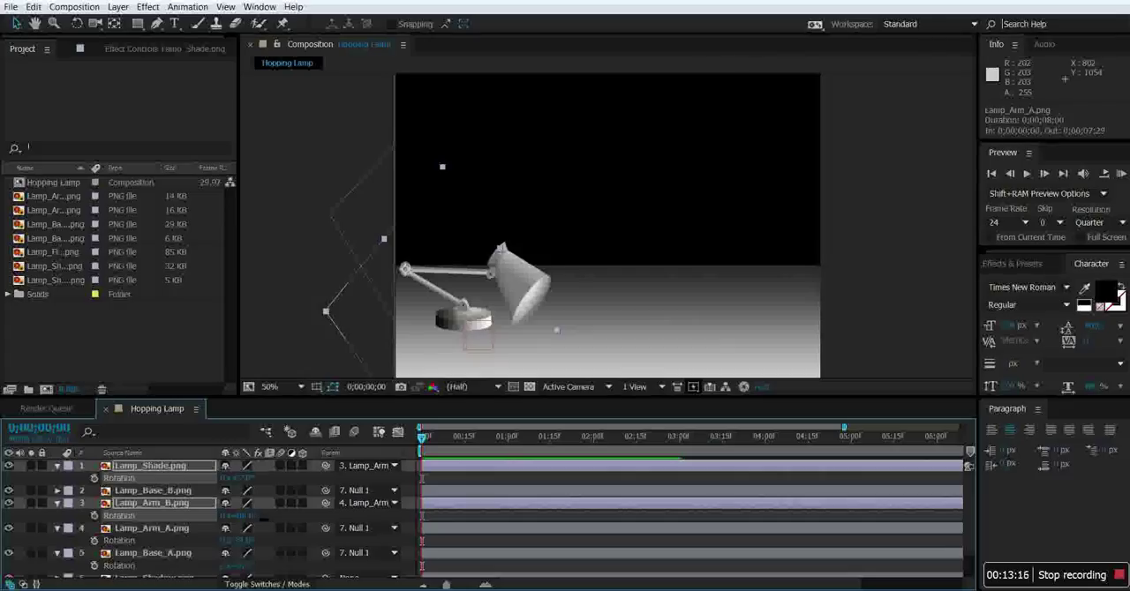
Enable Rotation keyframing for Lamp_Shade, Lamp_Arm_B and Lamp_Arm_A at 0;00;00;00.
left_click(94, 477)
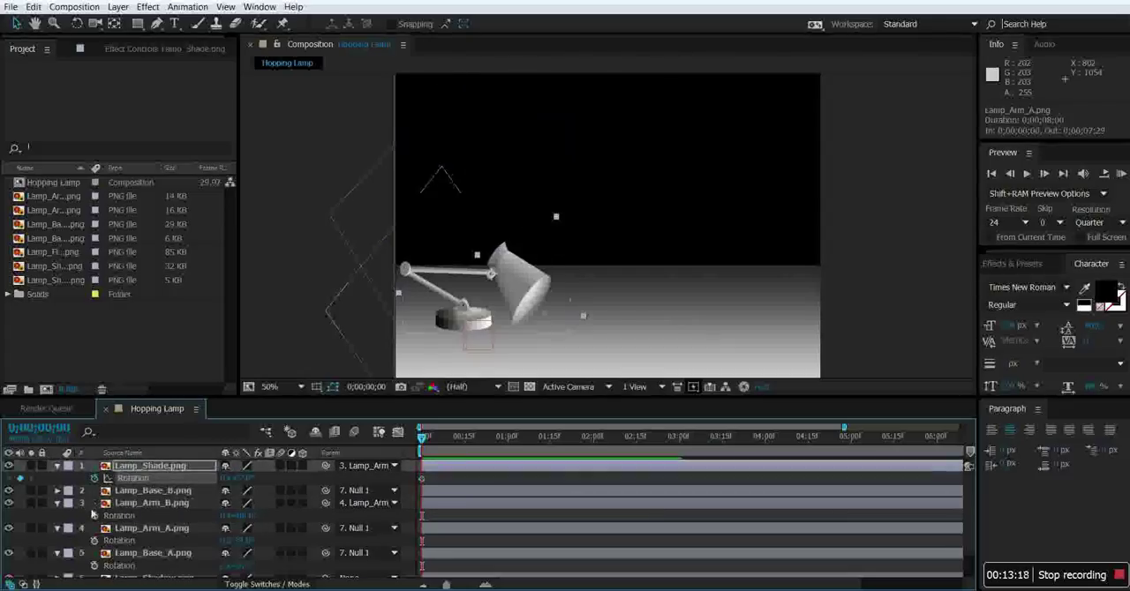
left_click(94, 515)
left_click(95, 540)
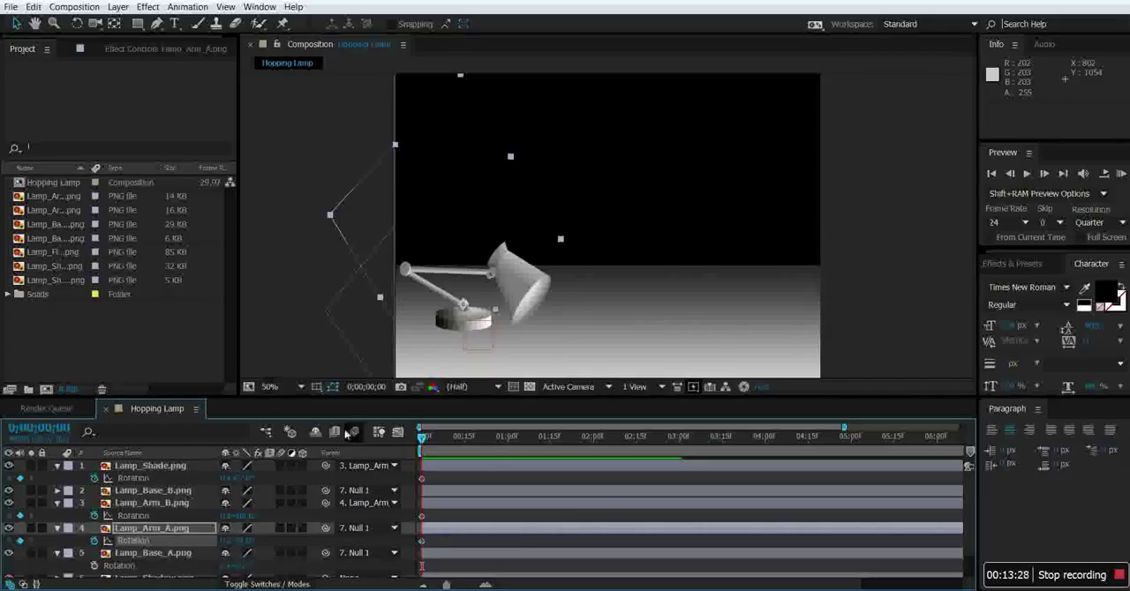
Keyframe an upright, stretched lamp pose at 0;00;01;15 by rotating Lamp_Arm_A, Lamp_Arm_B and Lamp_Shade, with the lower arm vertical.
left_click_drag(424, 443, 447, 443)
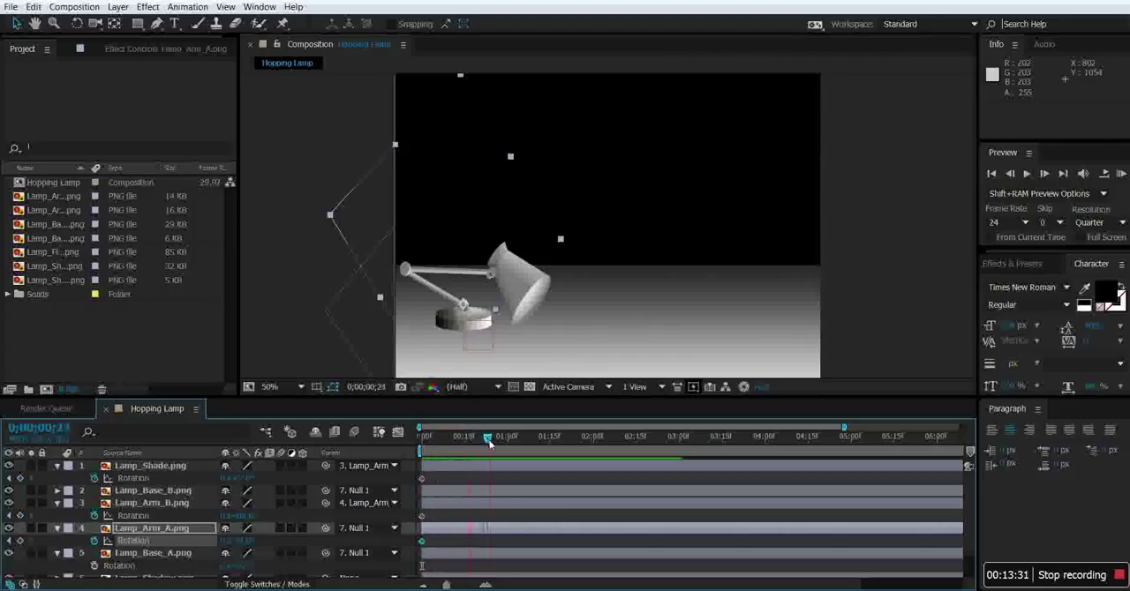
left_click_drag(506, 443, 517, 444)
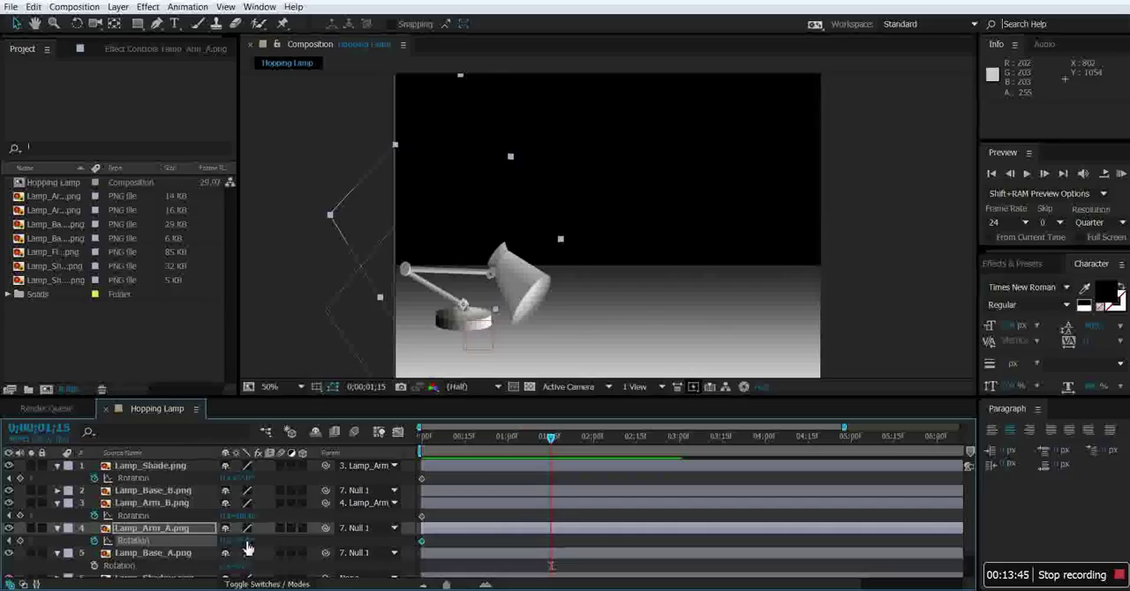
left_click_drag(244, 542, 265, 516)
left_click_drag(247, 477, 283, 481)
left_click_drag(340, 504, 342, 504)
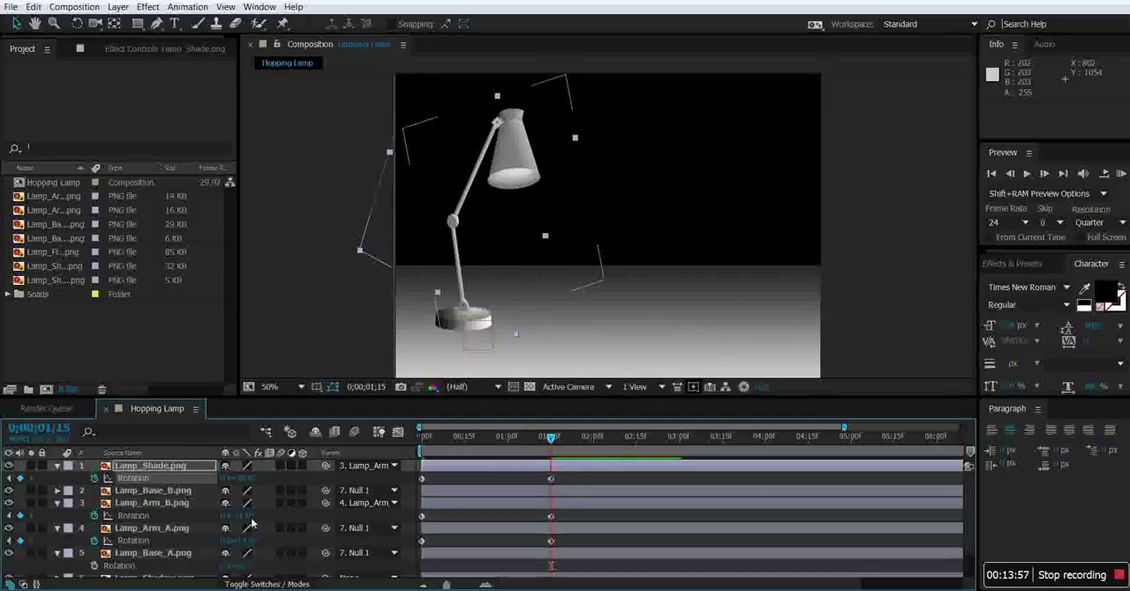
left_click_drag(246, 516, 259, 541)
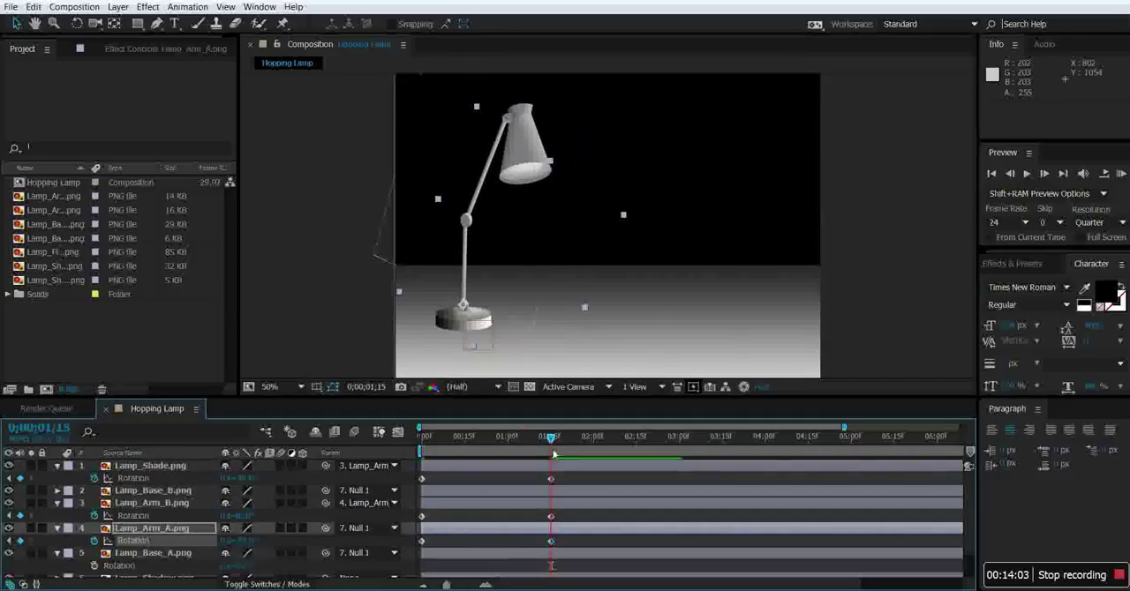
Keyframe a bent lamp pose at 0;00;02;10 by rotating Lamp_Arm_A, Lamp_Arm_B and Lamp_Shade, and preview the animation from the start.
mouse_move(547, 441)
left_mouse_down()
mouse_move(458, 443)
mouse_move(422, 474)
mouse_move(631, 467)
mouse_move(621, 469)
left_mouse_up()
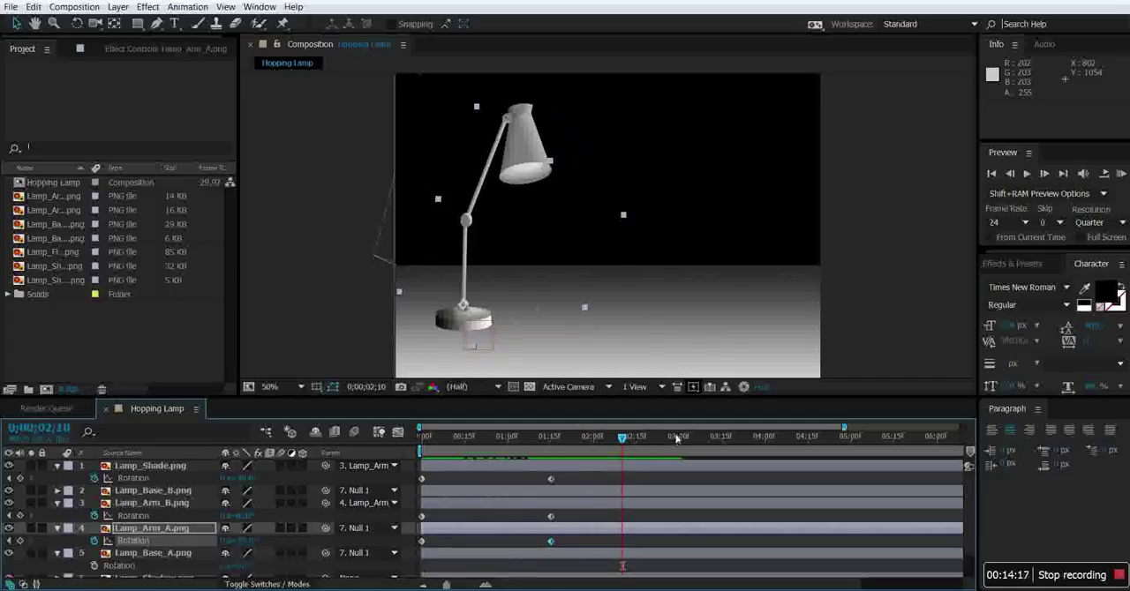
left_click_drag(240, 541, 317, 527)
left_click_drag(245, 479, 190, 484)
left_click_drag(622, 440, 415, 452)
left_click(1025, 174)
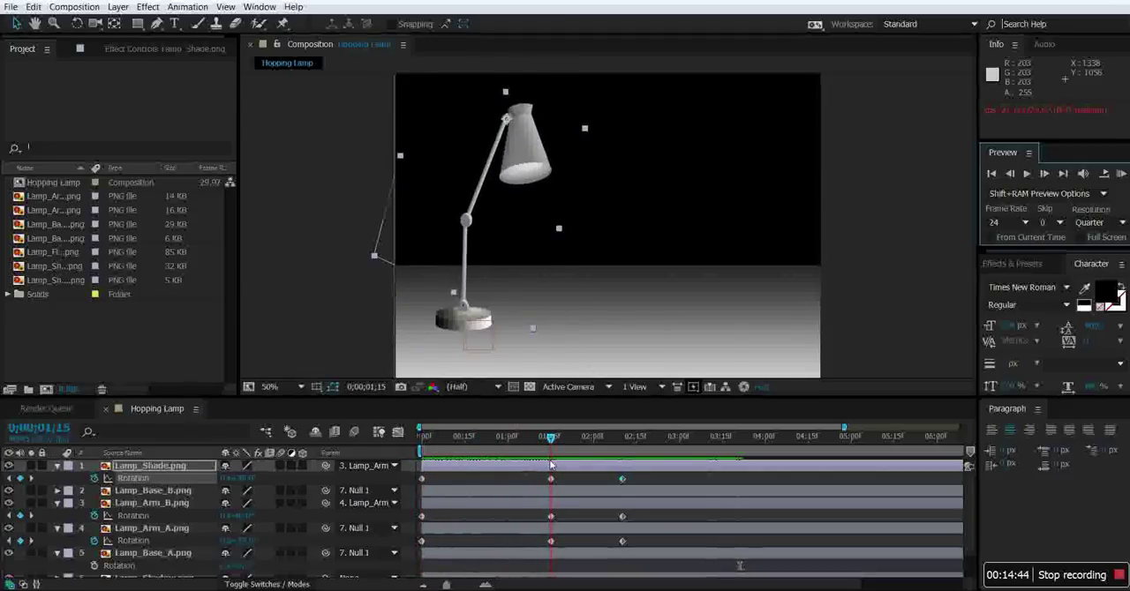
Hold the upright pose by copying the 0;00;01;15 Rotation keyframes of Lamp_Shade, Lamp_Arm_B and Lamp_Arm_A to 0;00;01;22.
mouse_move(556, 463)
left_mouse_down()
mouse_move(574, 465)
mouse_move(550, 466)
left_mouse_up()
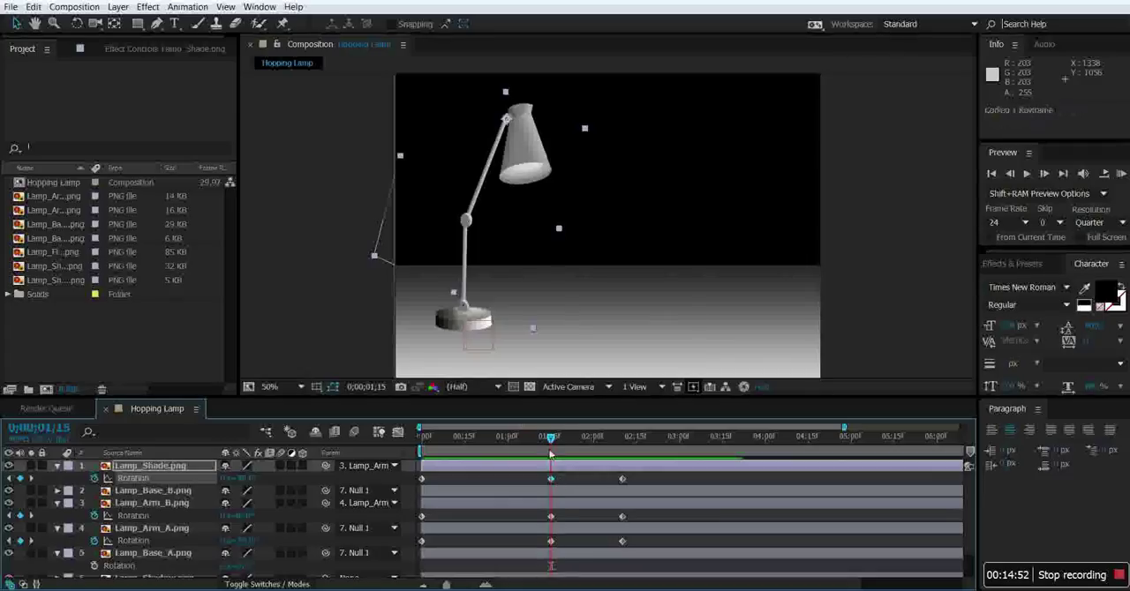
left_click_drag(551, 441, 571, 441)
key("ctrl+v")
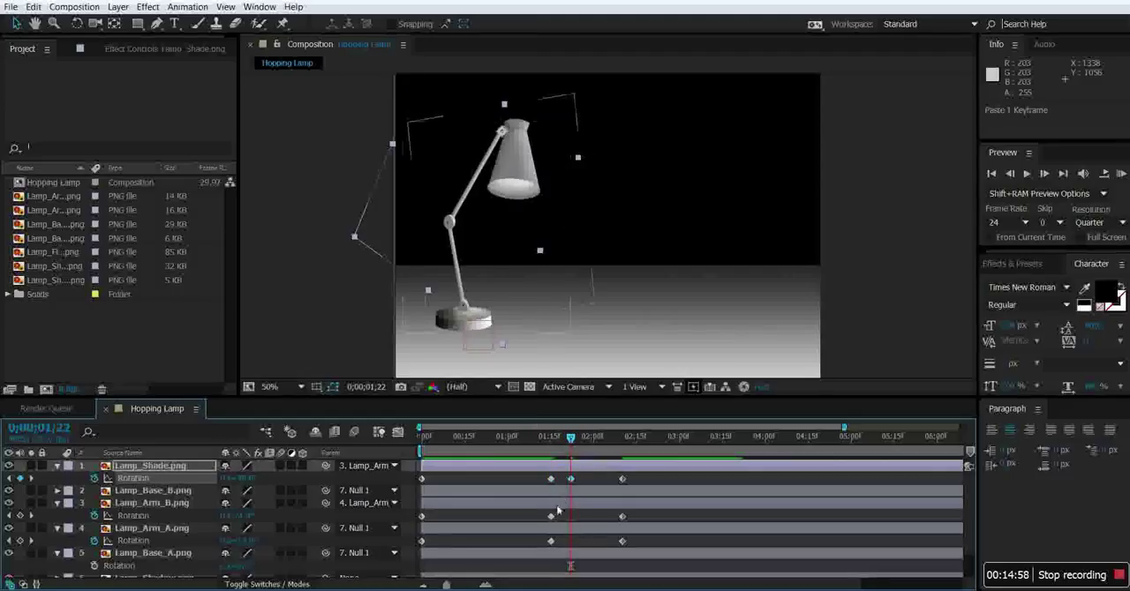
left_click(551, 516)
key("ctrl+c")
key("ctrl+v")
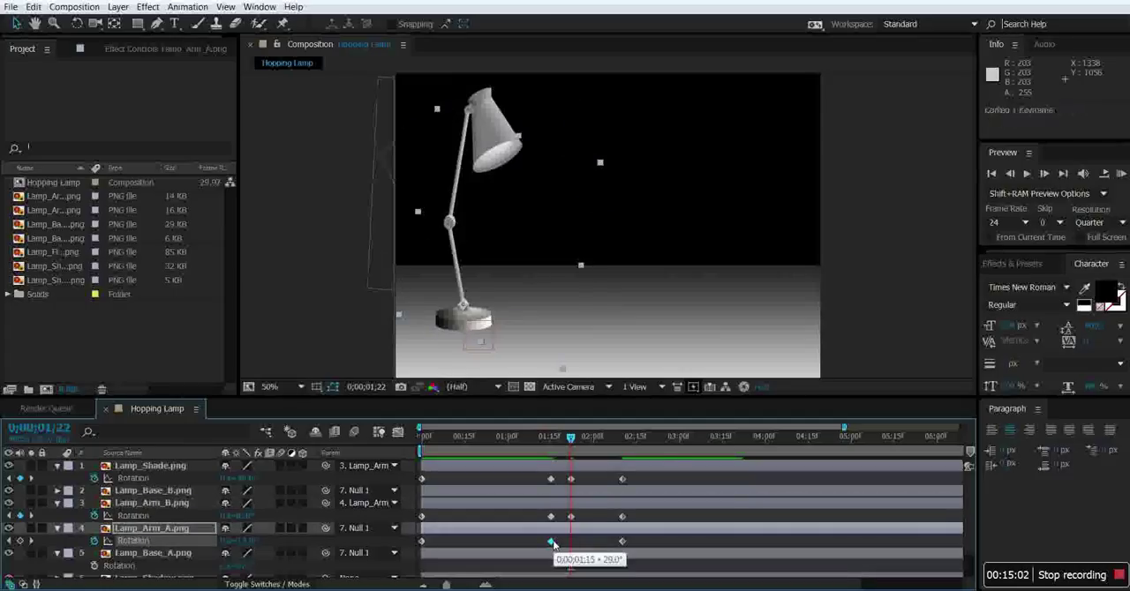
key("ctrl+v")
Preview the lamp animation from the start and again from 0;00;00;25 to check the pose timing against the hops.
left_click_drag(570, 439, 420, 439)
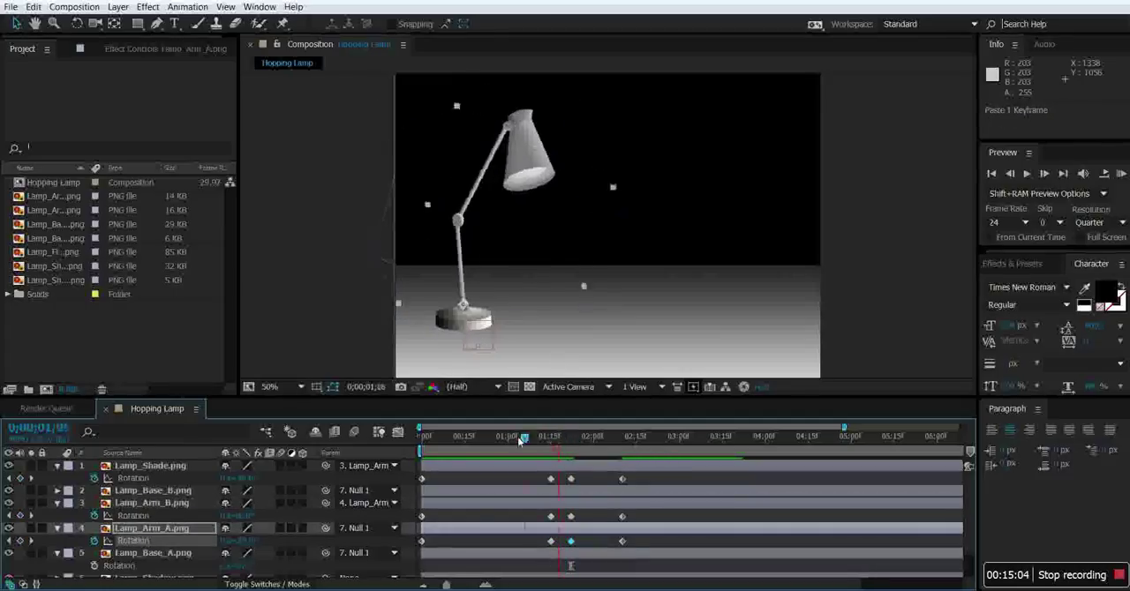
left_click(1024, 175)
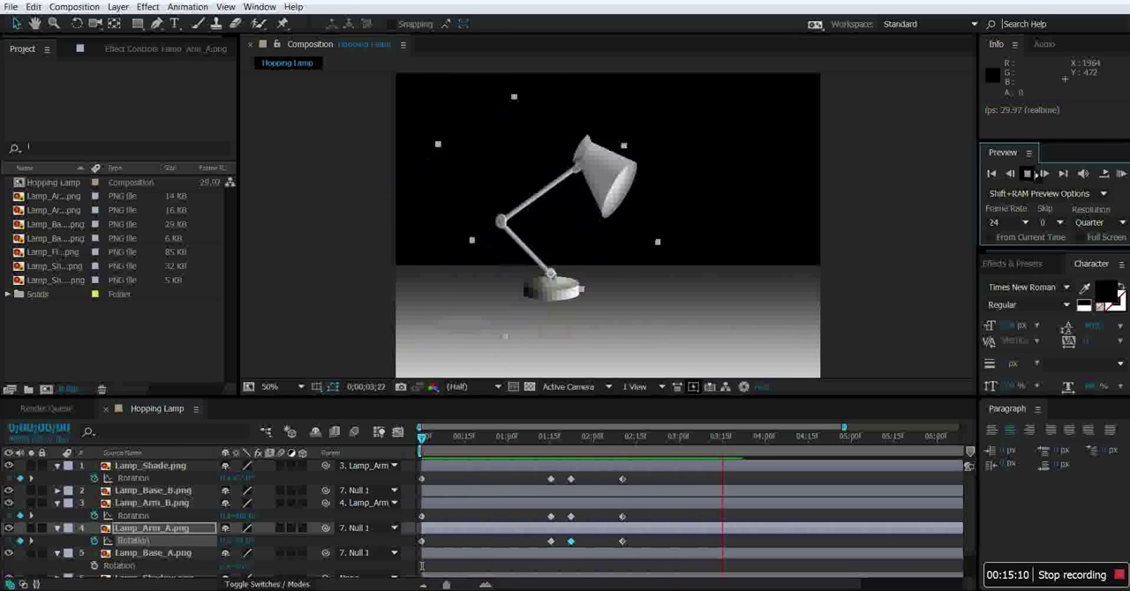
left_click(1026, 175)
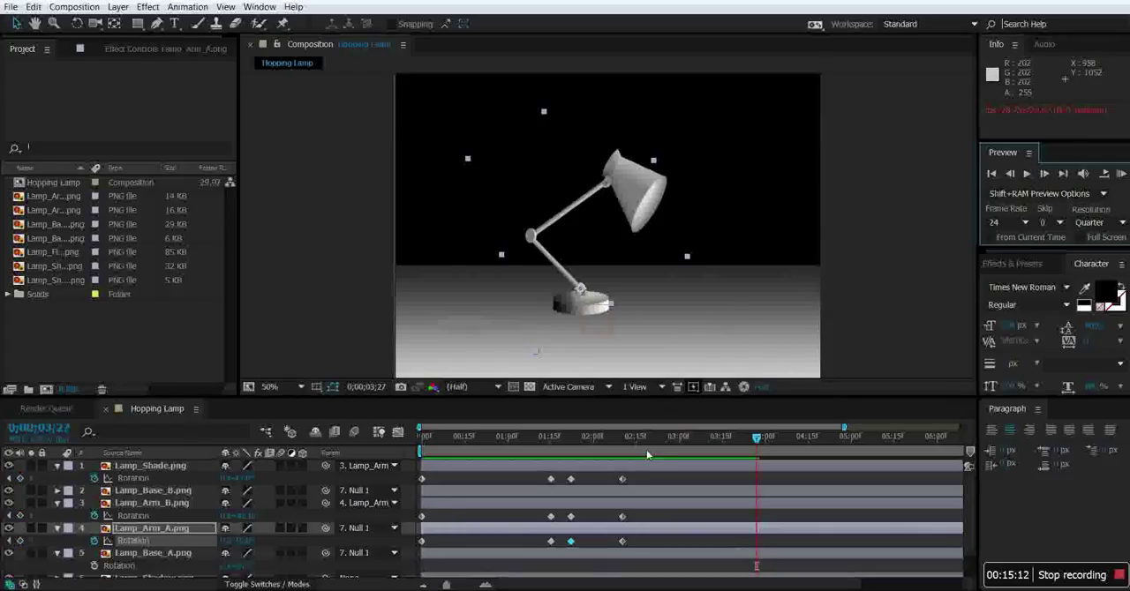
left_click_drag(757, 438, 492, 445)
left_click(1028, 177)
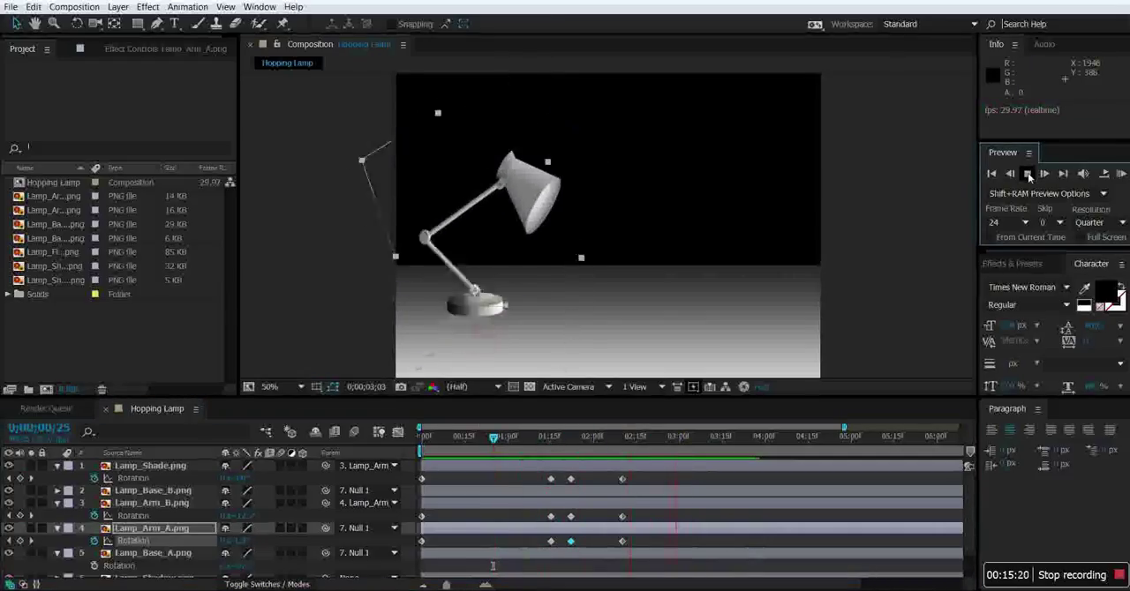
left_click(1028, 176)
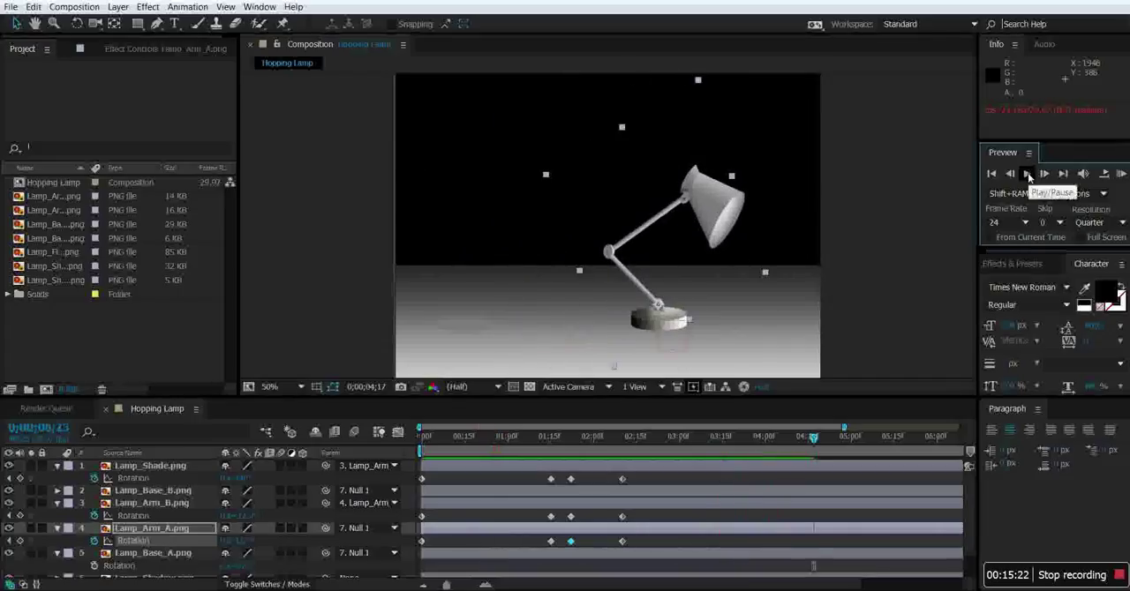
Keyframe a low crouch pose at 0;00;02;27 by rotating Lamp_Arm_A, Lamp_Arm_B and Lamp_Shade.
left_click_drag(803, 443, 678, 446)
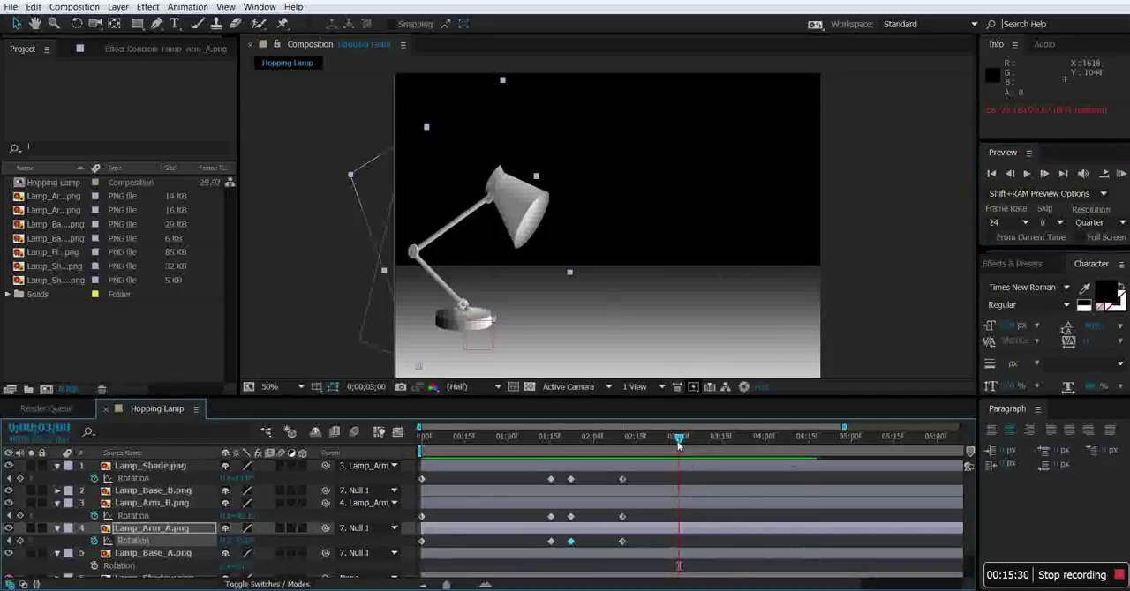
left_click_drag(679, 443, 673, 443)
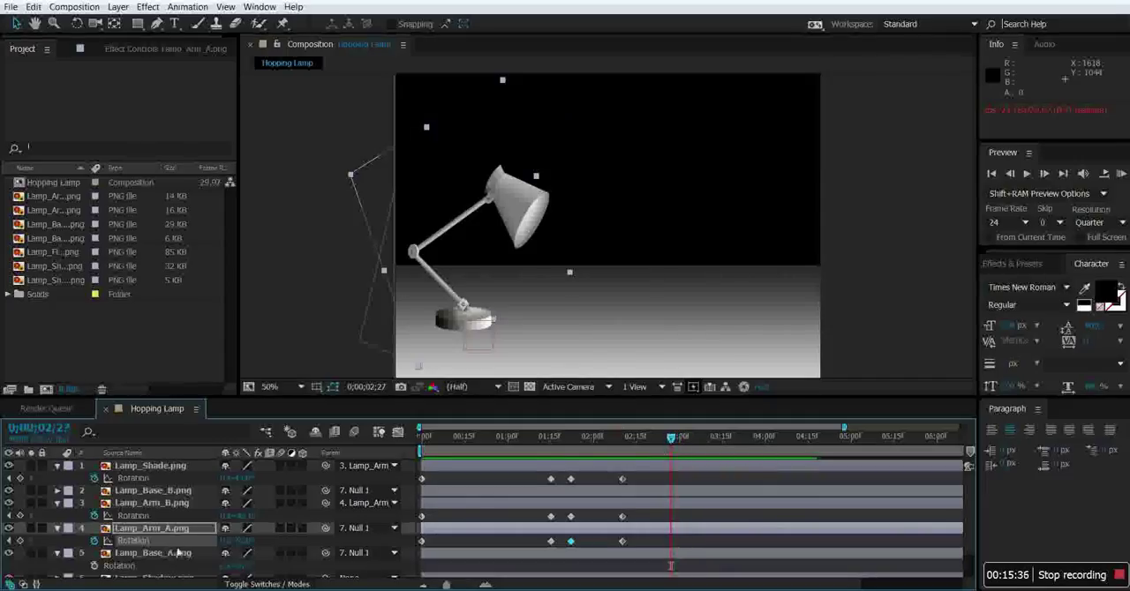
left_click_drag(250, 541, 263, 517)
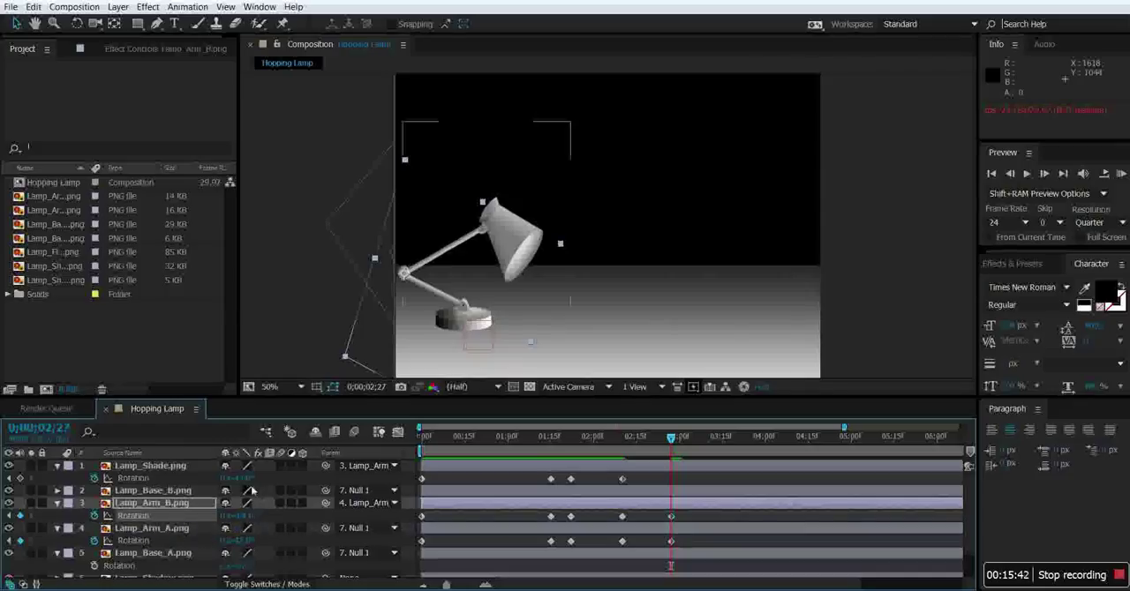
left_click_drag(236, 478, 257, 482)
Keyframe a stretched pose at 0;00;03;06 by rotating Lamp_Arm_A to vertical, raising Lamp_Arm_B and tilting Lamp_Shade up.
left_click_drag(677, 441, 697, 442)
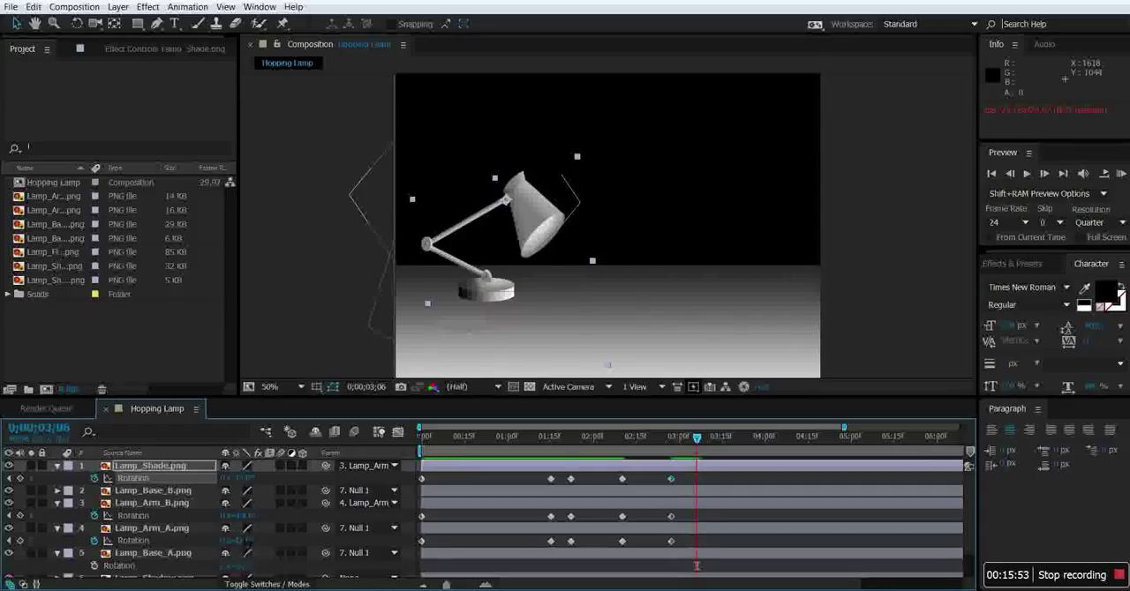
left_click_drag(250, 541, 233, 519)
left_click(251, 527)
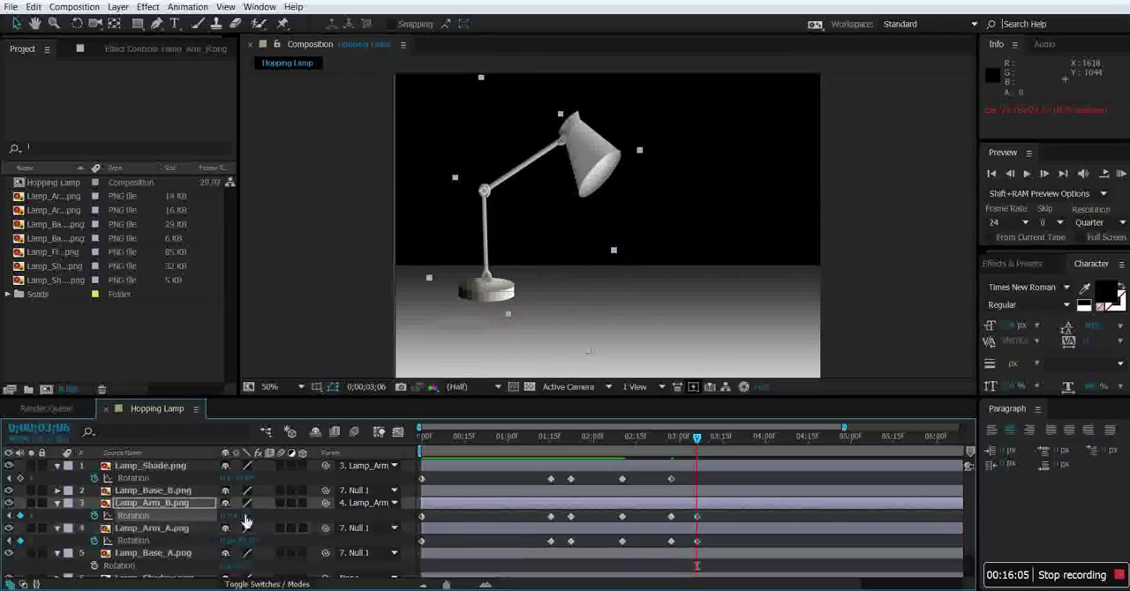
left_click_drag(250, 479, 223, 479)
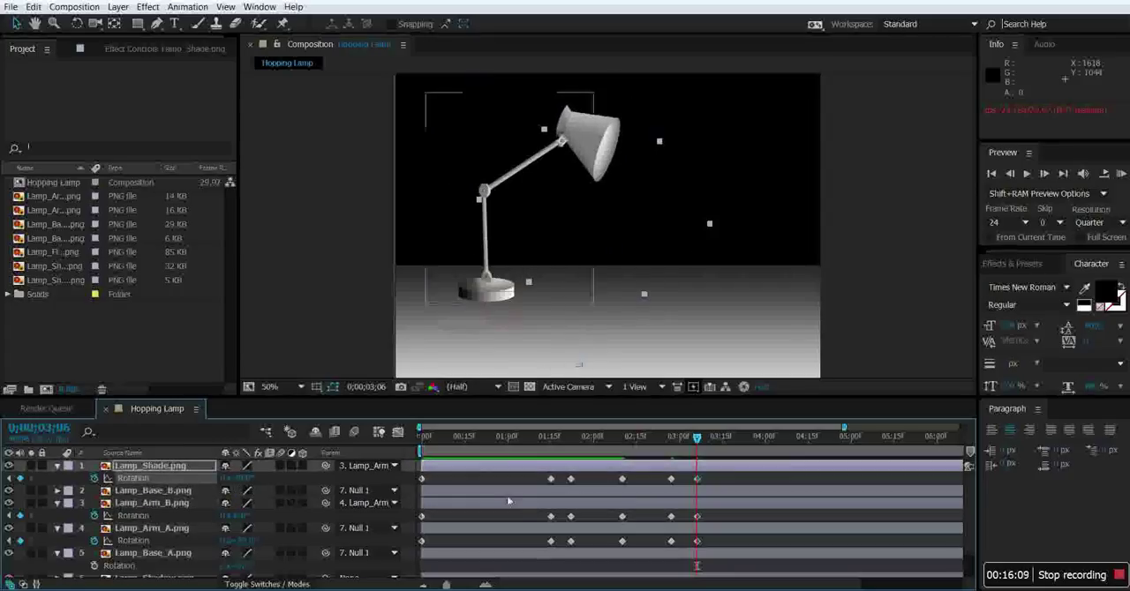
Keyframe a crouched landing pose at 0;00;03;14 by rotating Lamp_Arm_A, Lamp_Arm_B and Lamp_Shade.
left_click_drag(698, 439, 719, 444)
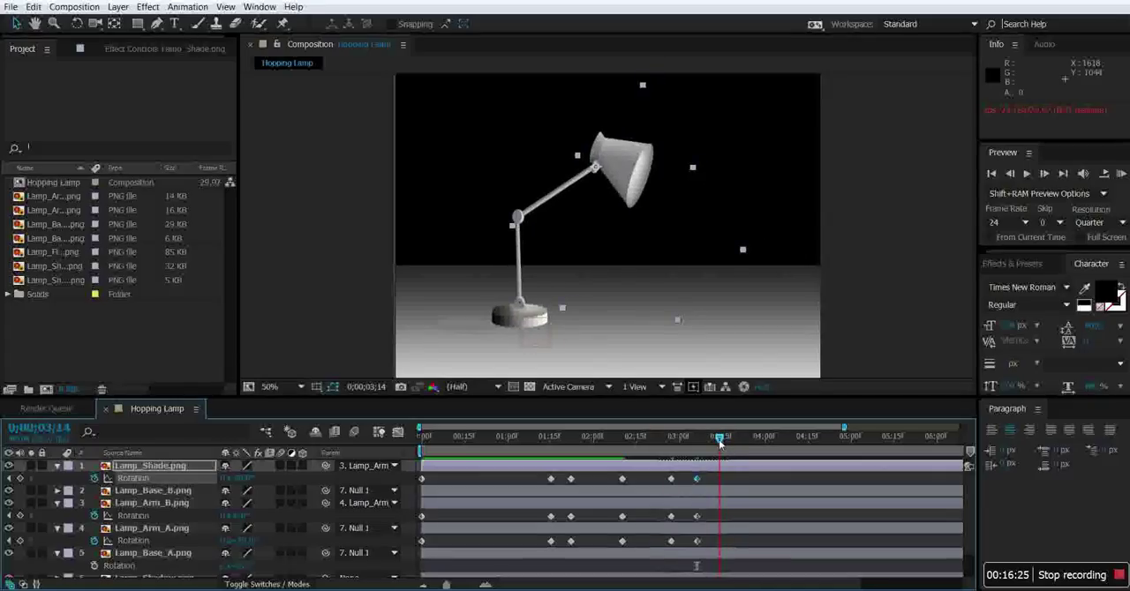
left_click_drag(237, 541, 324, 553)
left_click_drag(253, 480, 283, 482)
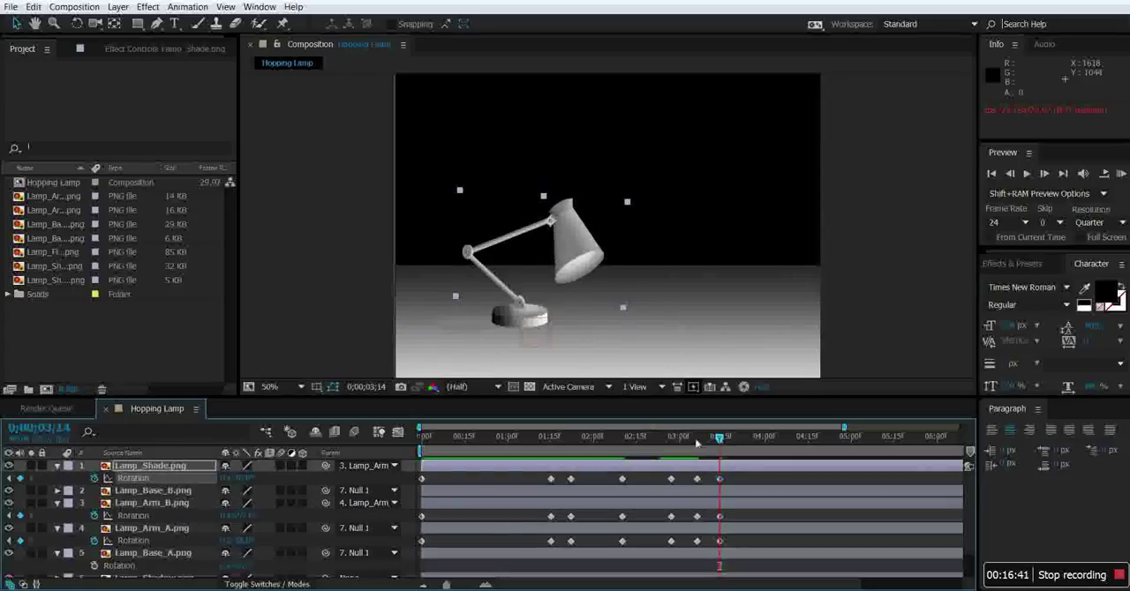
Check the first hop's timing and shift the 0;00;03;06 Rotation keyframes of Lamp_Shade, Lamp_Arm_B and Lamp_Arm_A to 0;00;03;08.
left_click(653, 439)
mouse_move(653, 441)
left_mouse_down()
mouse_move(731, 454)
mouse_move(653, 459)
mouse_move(725, 458)
mouse_move(664, 458)
left_mouse_up()
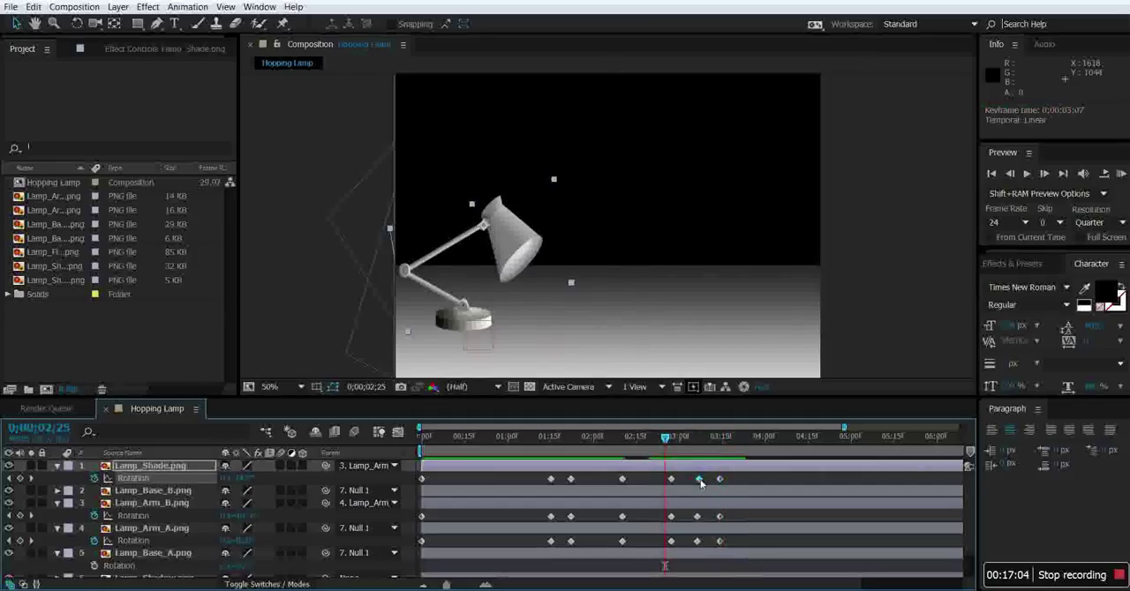
left_click(696, 517)
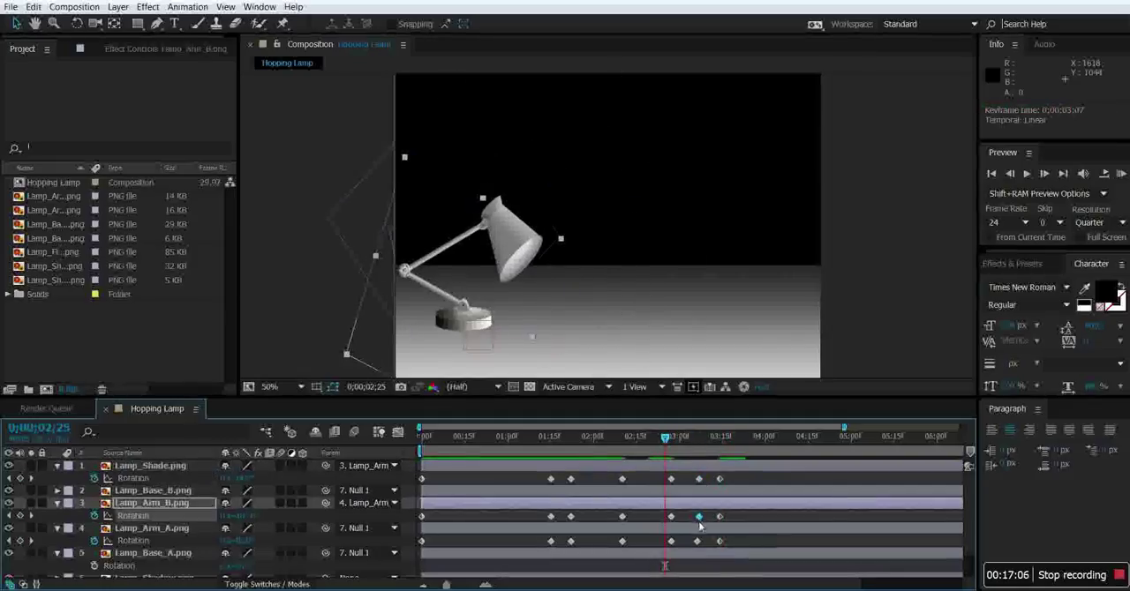
left_click(699, 542)
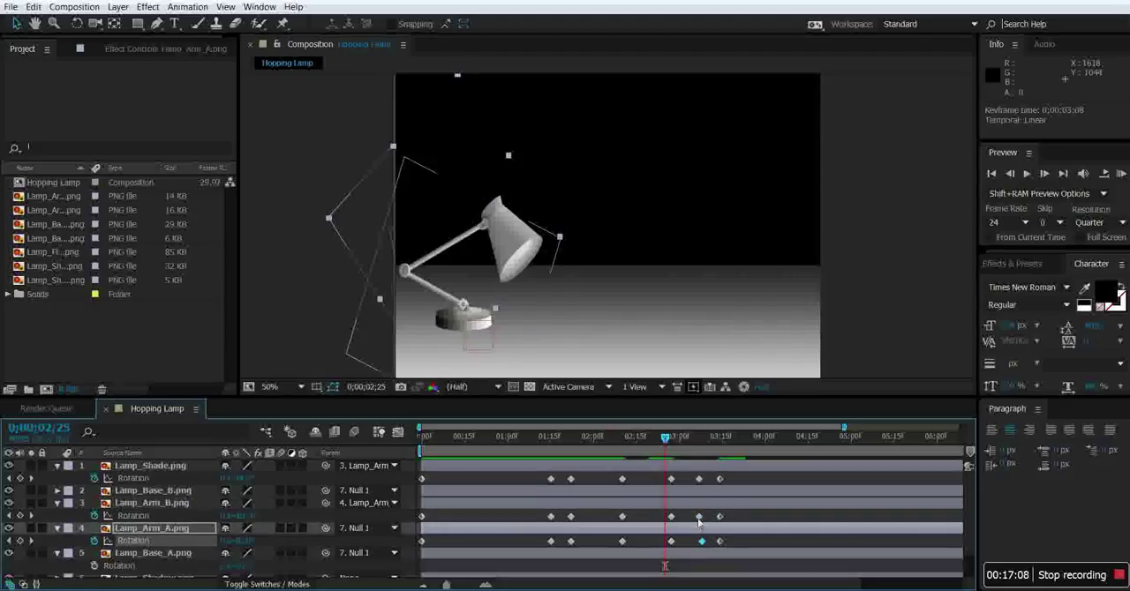
left_click(698, 517)
left_click(700, 479)
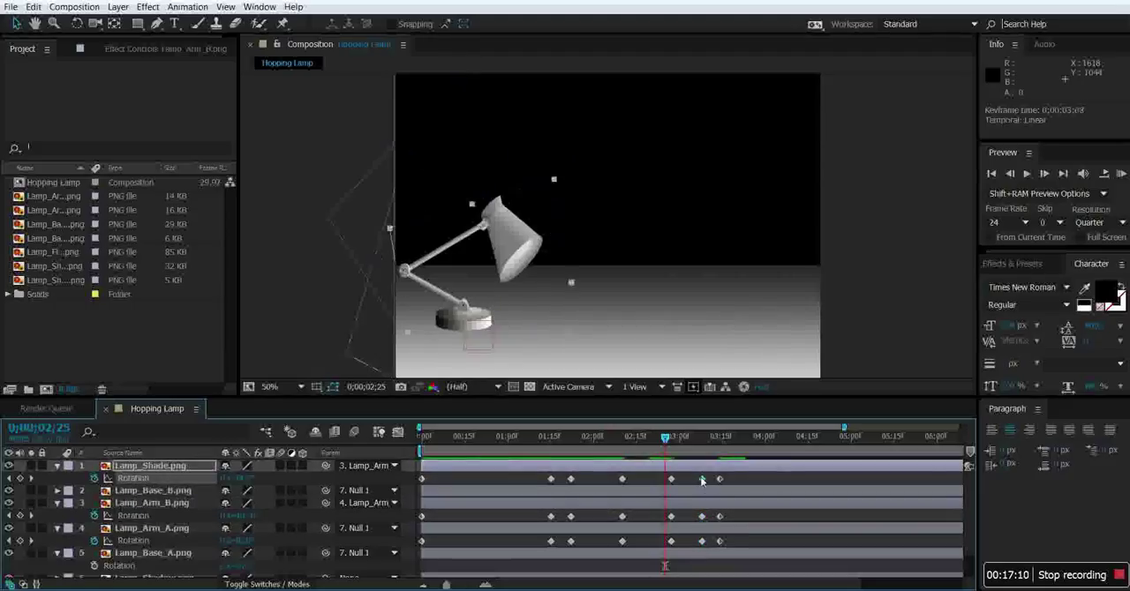
Keyframe a stretched mid-hop pose at 0;00;03;22 by rotating Lamp_Arm_A to vertical and adjusting Lamp_Arm_B and Lamp_Shade.
left_click_drag(668, 448, 741, 457)
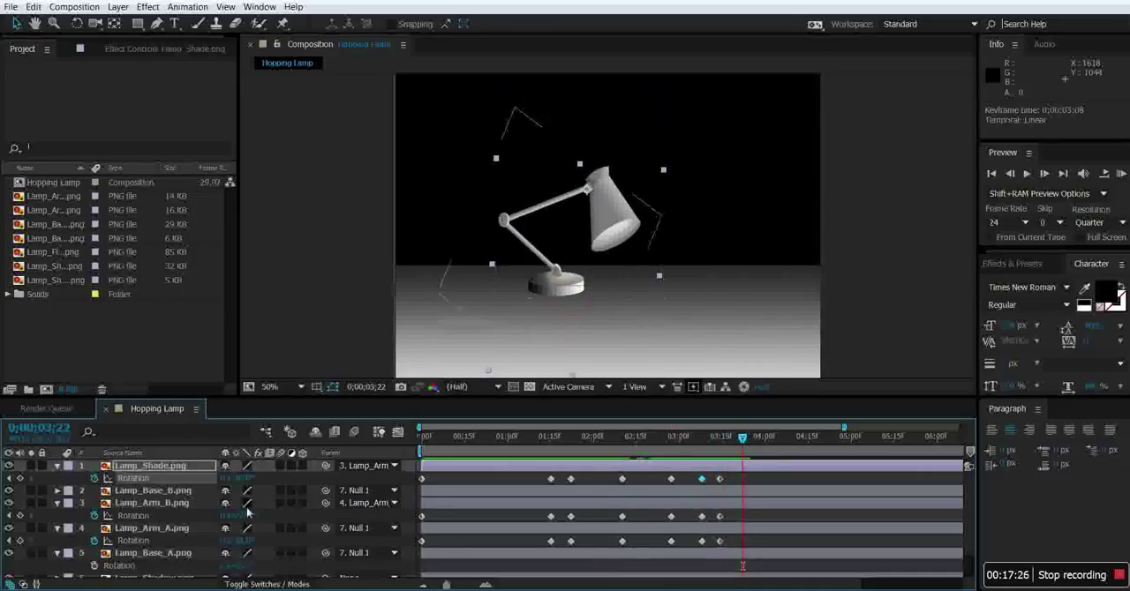
left_click_drag(246, 541, 205, 519)
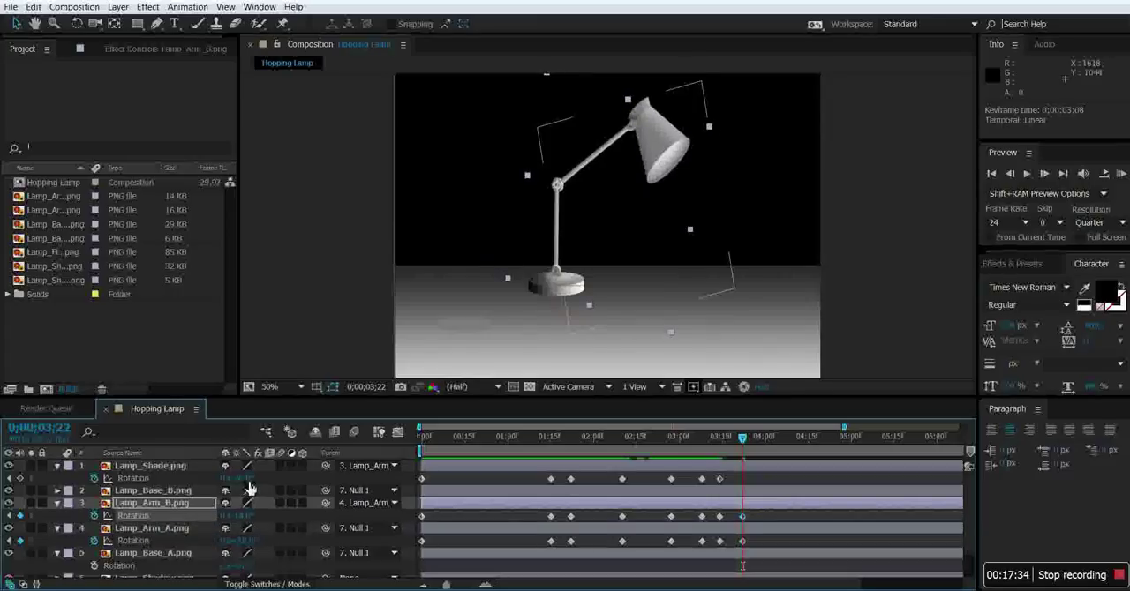
left_click_drag(239, 478, 223, 478)
Keyframe the second hop's crouched landing at 0;00;04;00 by rotating Lamp_Arm_A, Lamp_Arm_B and Lamp_Shade.
left_click_drag(742, 438, 766, 439)
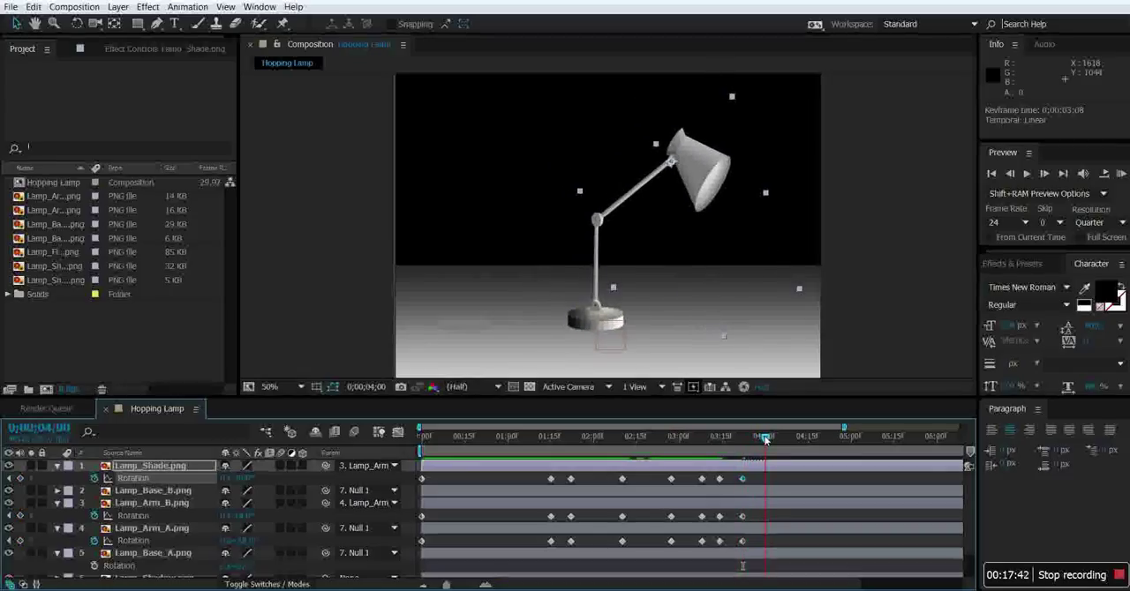
left_click_drag(238, 540, 298, 505)
left_click_drag(239, 479, 255, 478)
Keyframe the last hop's stretched pose at 0;00;04;08 on Lamp_Arm_A, Lamp_Arm_B and Lamp_Shade, checking the timing against Null 1's Position keyframes.
left_click_drag(763, 444, 790, 457)
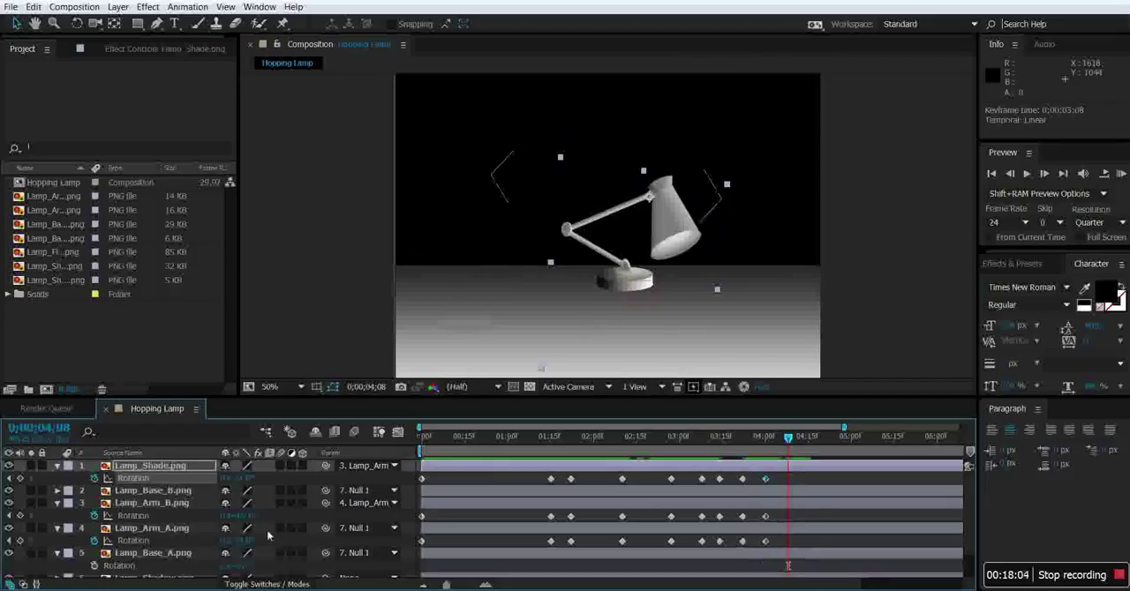
left_click_drag(246, 540, 254, 542)
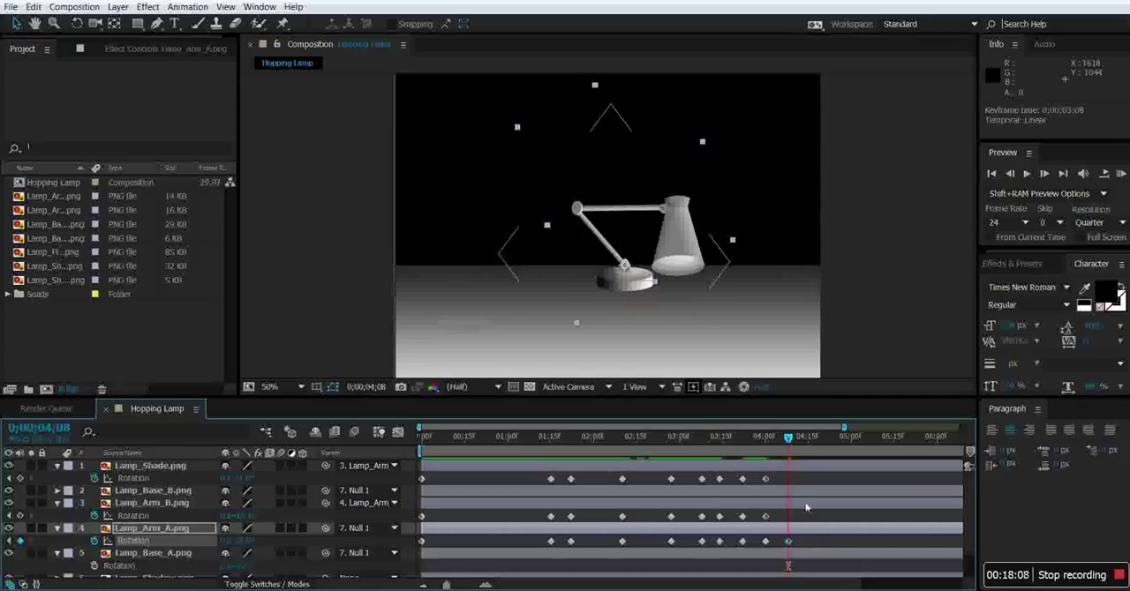
scroll(827, 545, "down", 2)
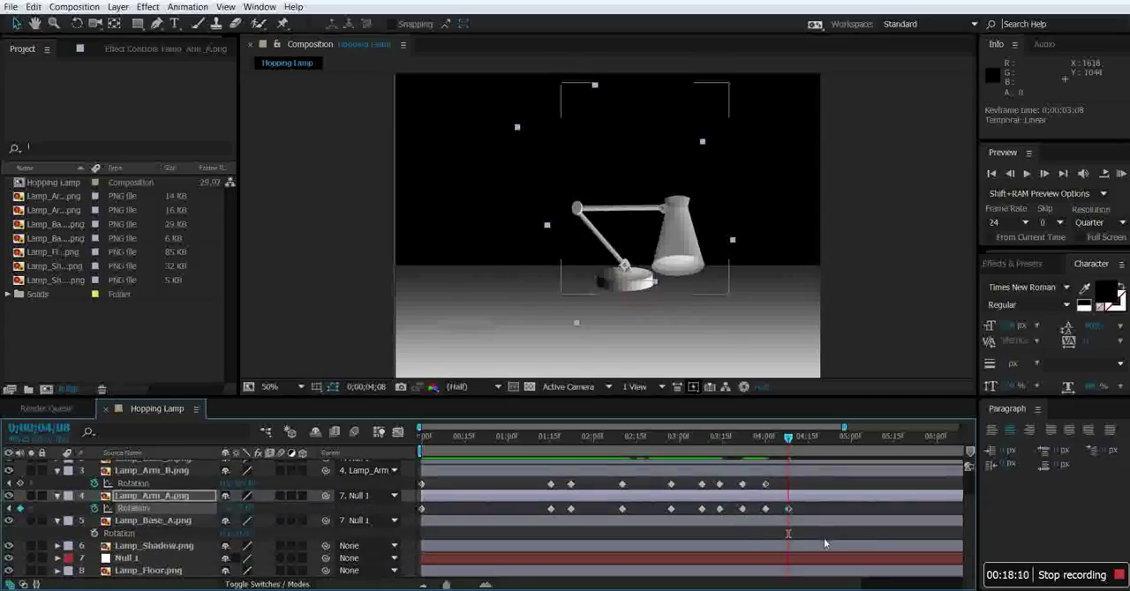
left_click(57, 558)
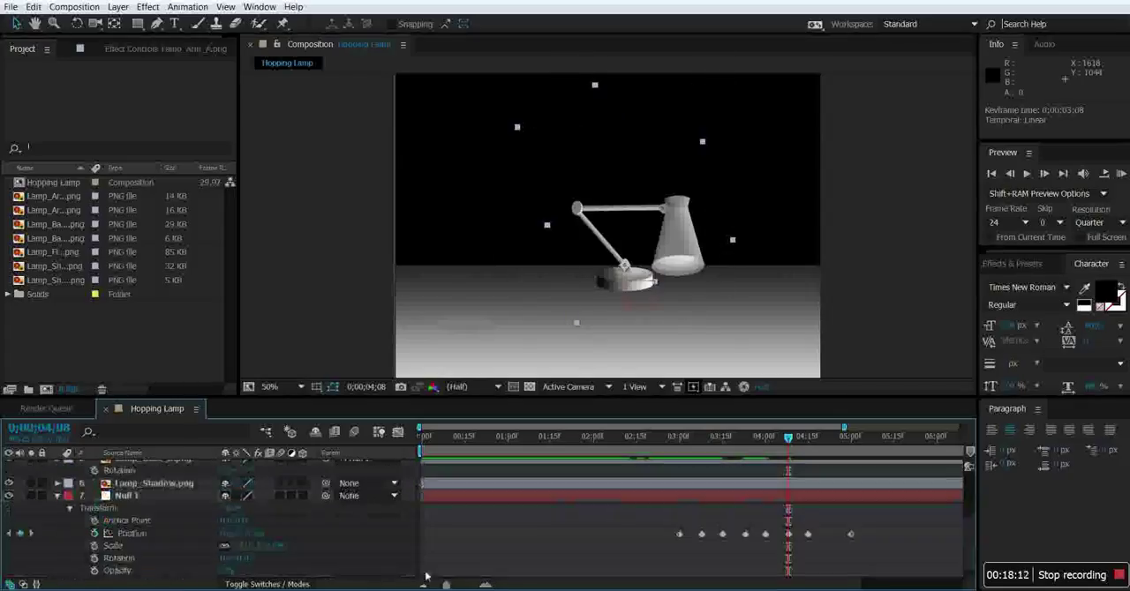
mouse_move(790, 442)
left_mouse_down()
mouse_move(831, 441)
mouse_move(789, 446)
left_mouse_up()
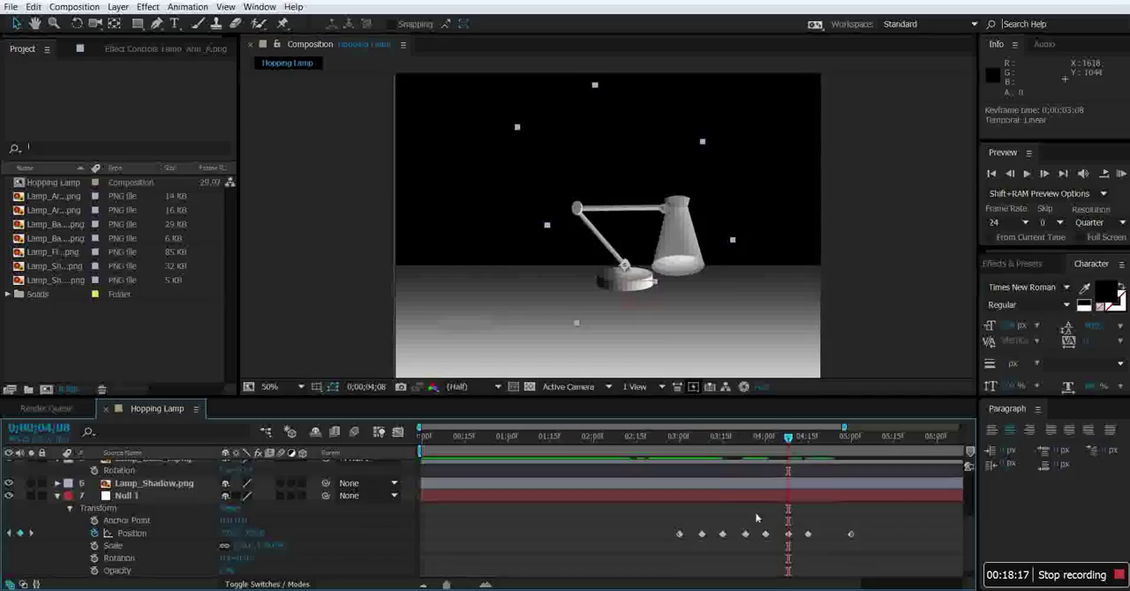
scroll(750, 516, "up", 4)
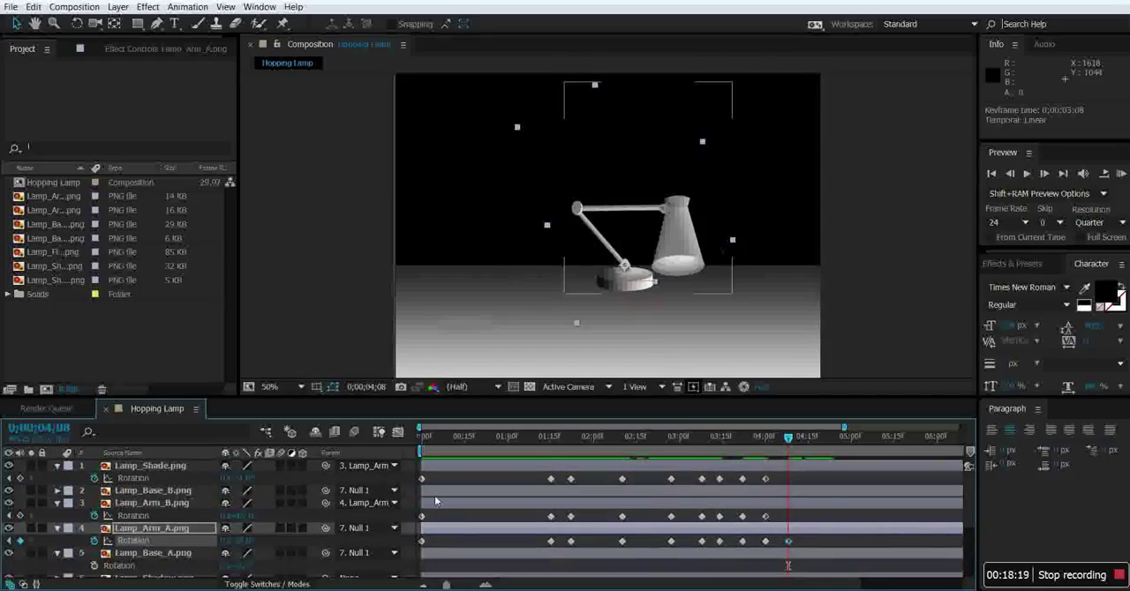
left_click_drag(247, 548, 197, 522)
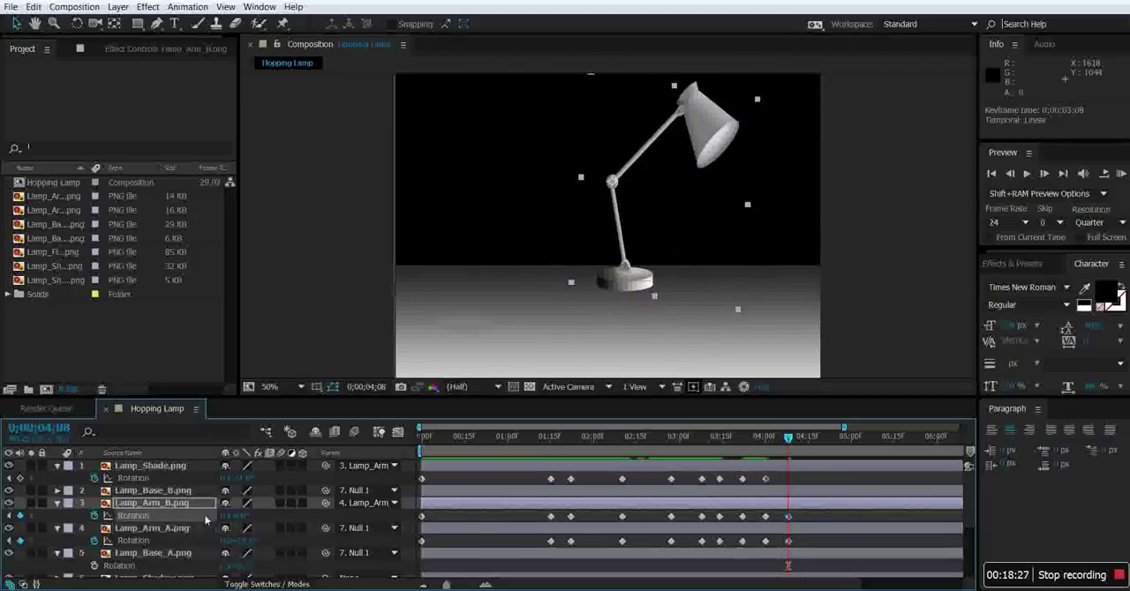
left_click_drag(241, 479, 218, 479)
Keyframe the last hop's crouched landing at 0;00;04;15 by rotating Lamp_Arm_A, Lamp_Arm_B and Lamp_Shade.
left_click(760, 458)
left_click_drag(787, 439, 808, 441)
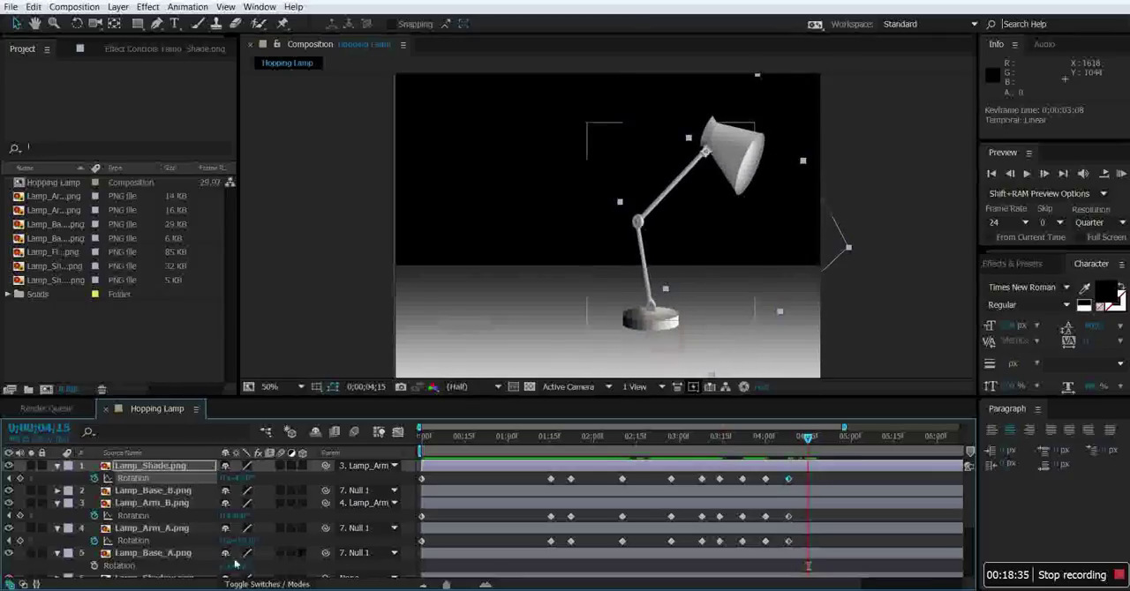
left_click_drag(249, 542, 305, 530)
left_click_drag(250, 480, 278, 481)
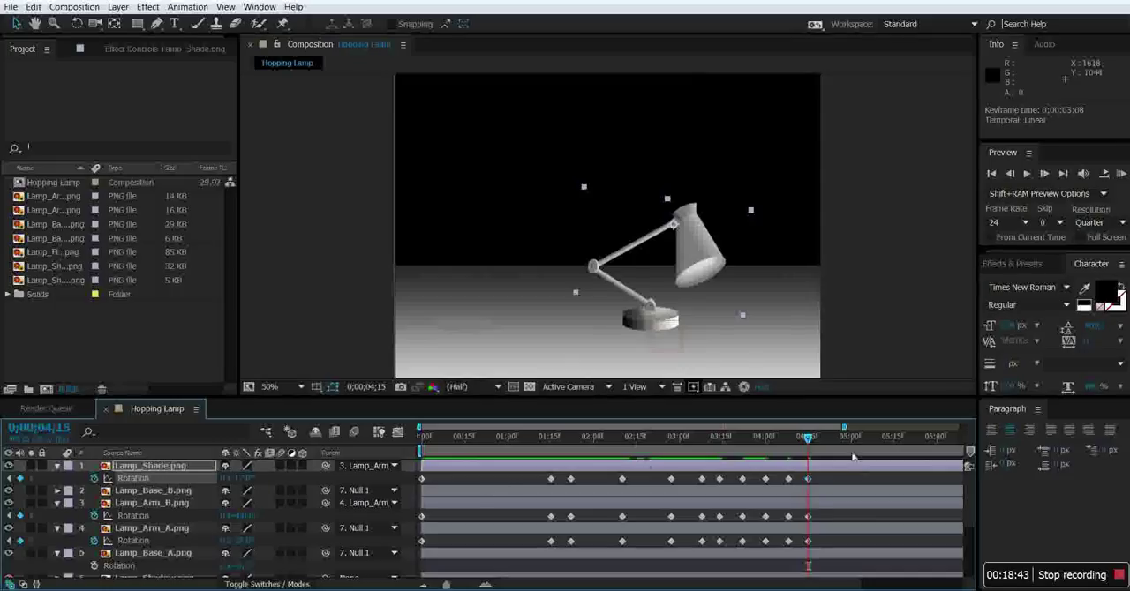
Preview the lamp's hopping animation from the start of the timeline.
left_click_drag(806, 442, 406, 474)
left_click(1024, 176)
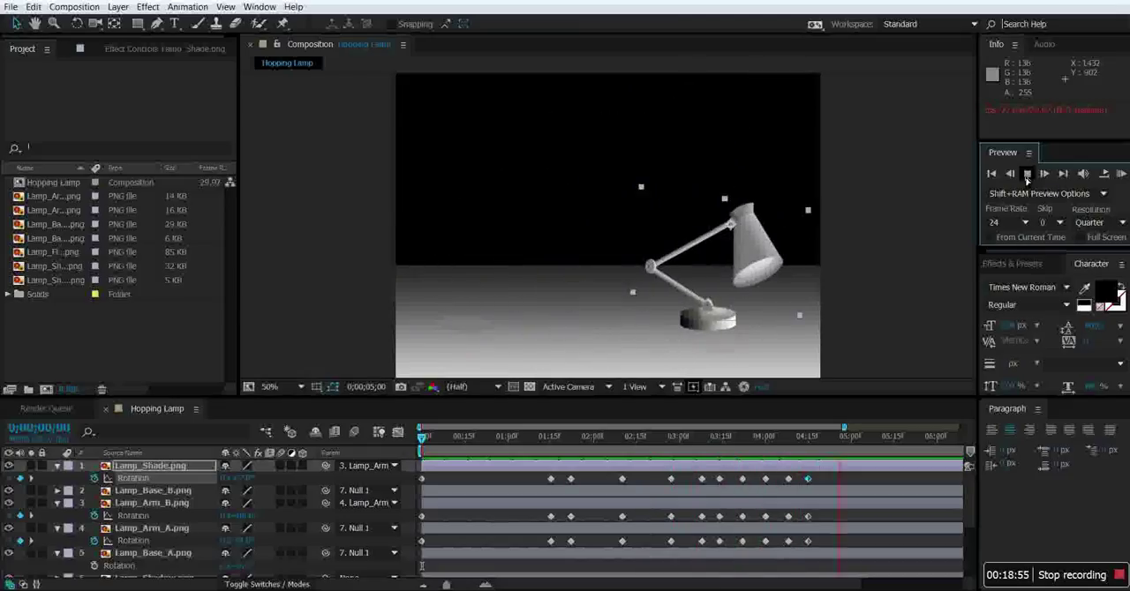
left_click(1027, 175)
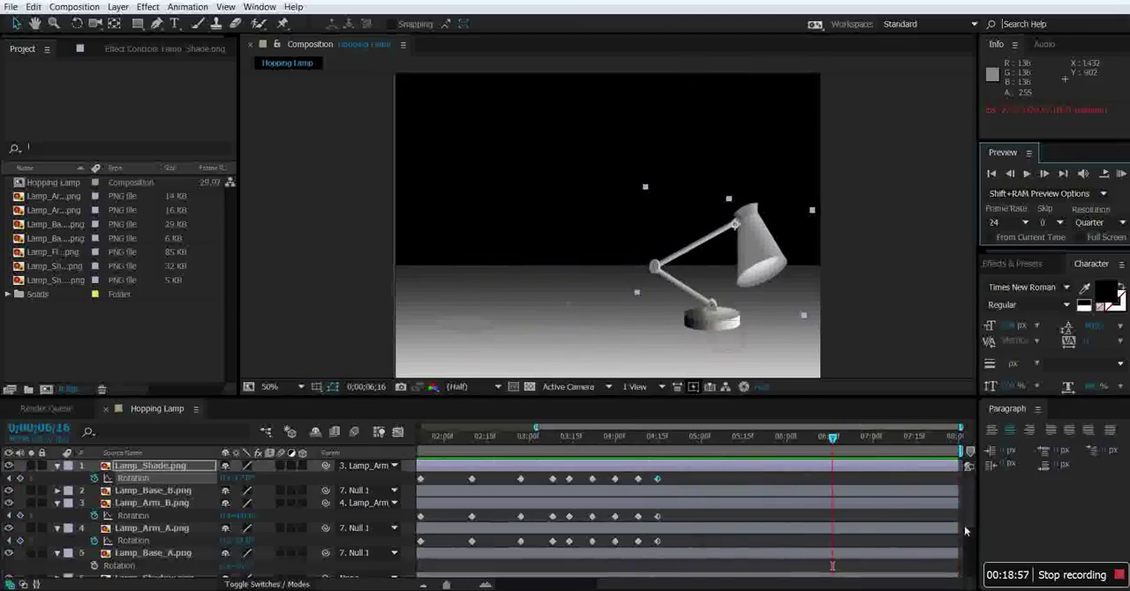
Keyframe a recoil pose at 0;00;04;18 with Lamp_Arm_A lowered almost flat, Lamp_Arm_B nearly vertical and Lamp_Shade tilted.
left_click_drag(831, 441, 801, 443)
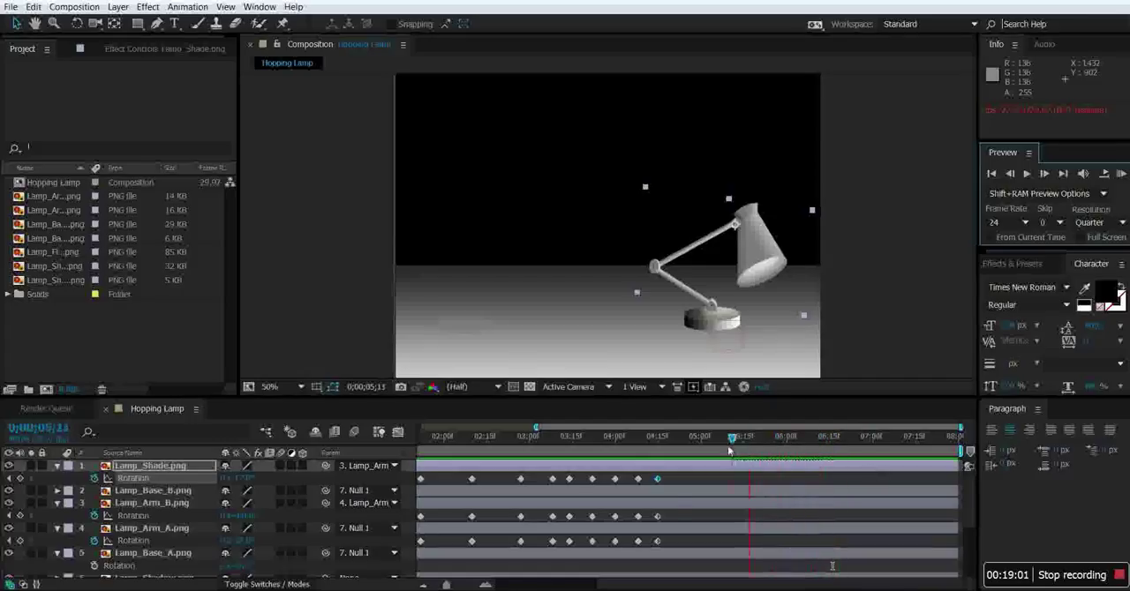
mouse_move(704, 452)
left_mouse_down()
mouse_move(654, 453)
mouse_move(702, 460)
mouse_move(666, 463)
left_mouse_up()
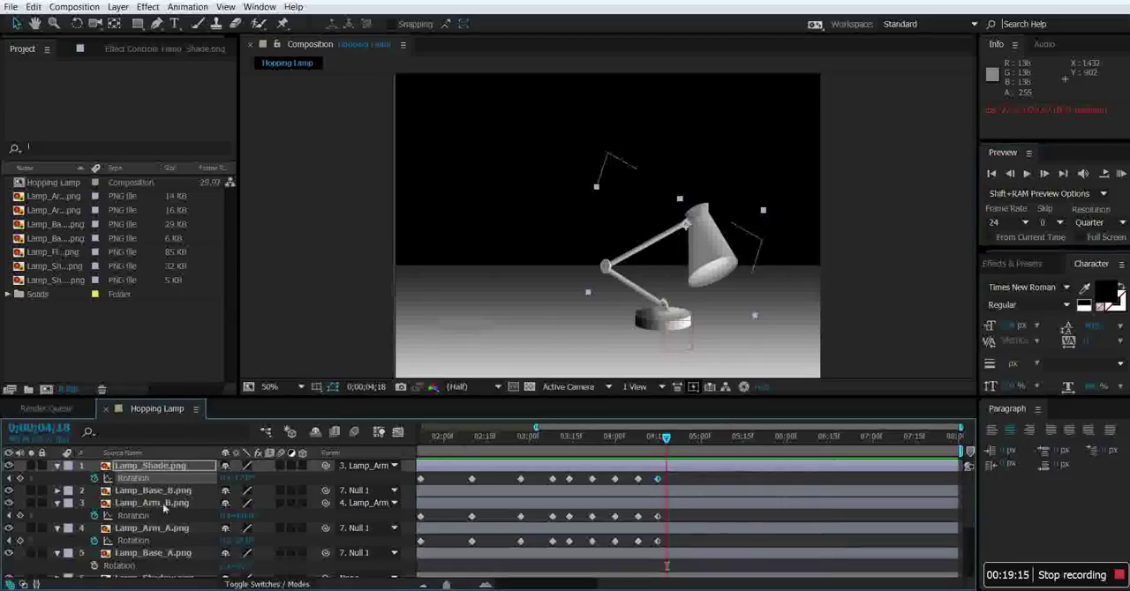
left_click_drag(250, 541, 212, 521)
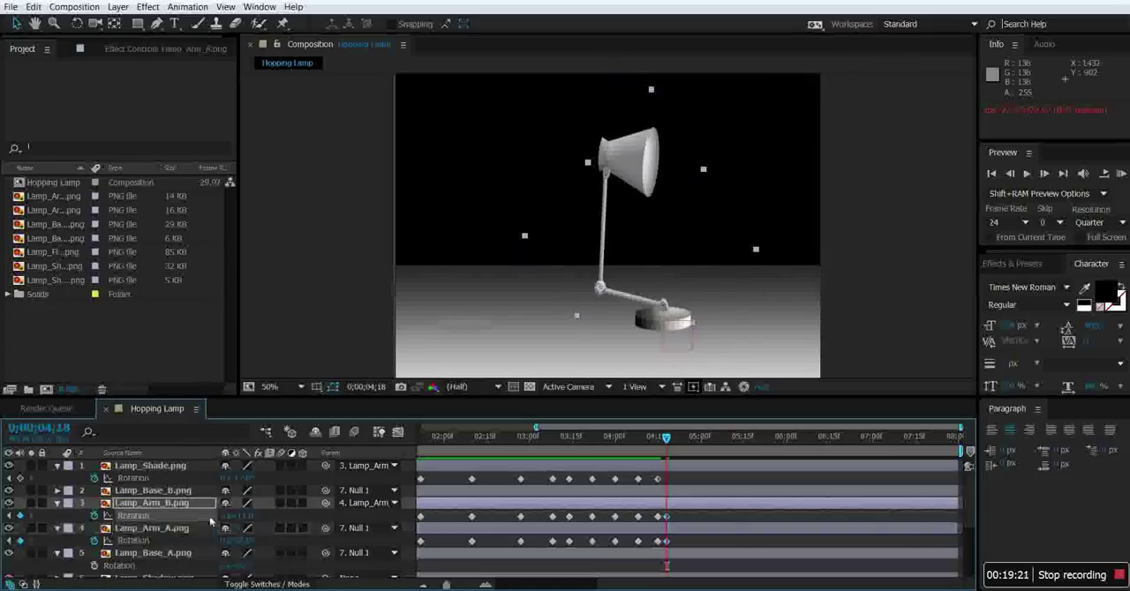
left_click_drag(248, 479, 273, 479)
Keyframe a relaxed resting pose at 0;00;05;00 by rotating Lamp_Arm_A, Lamp_Arm_B and Lamp_Shade.
left_click_drag(666, 441, 702, 453)
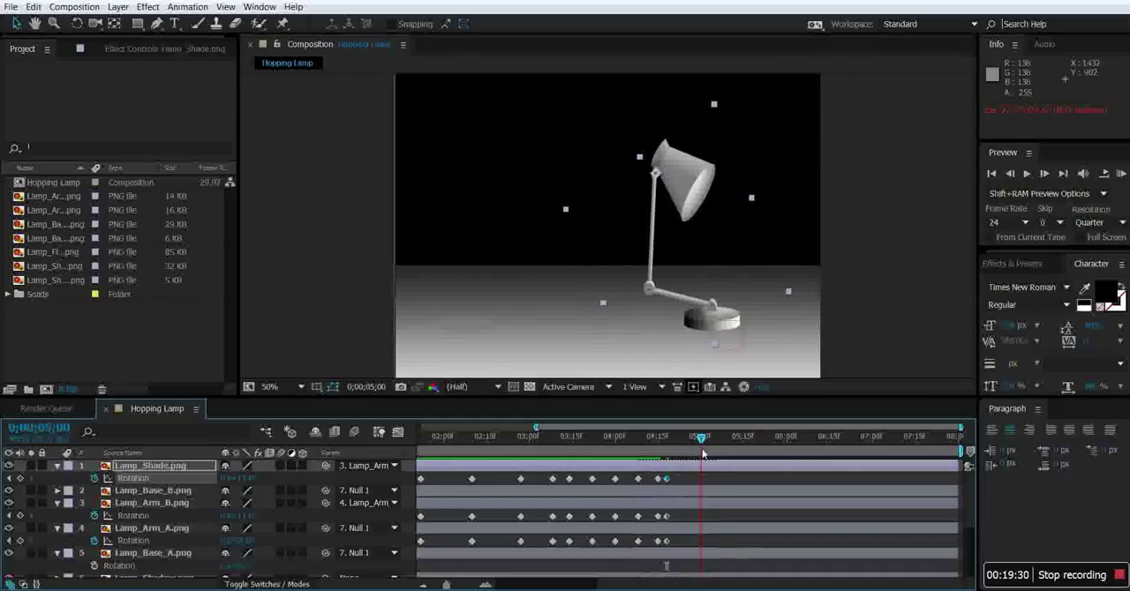
left_click_drag(251, 544, 246, 459)
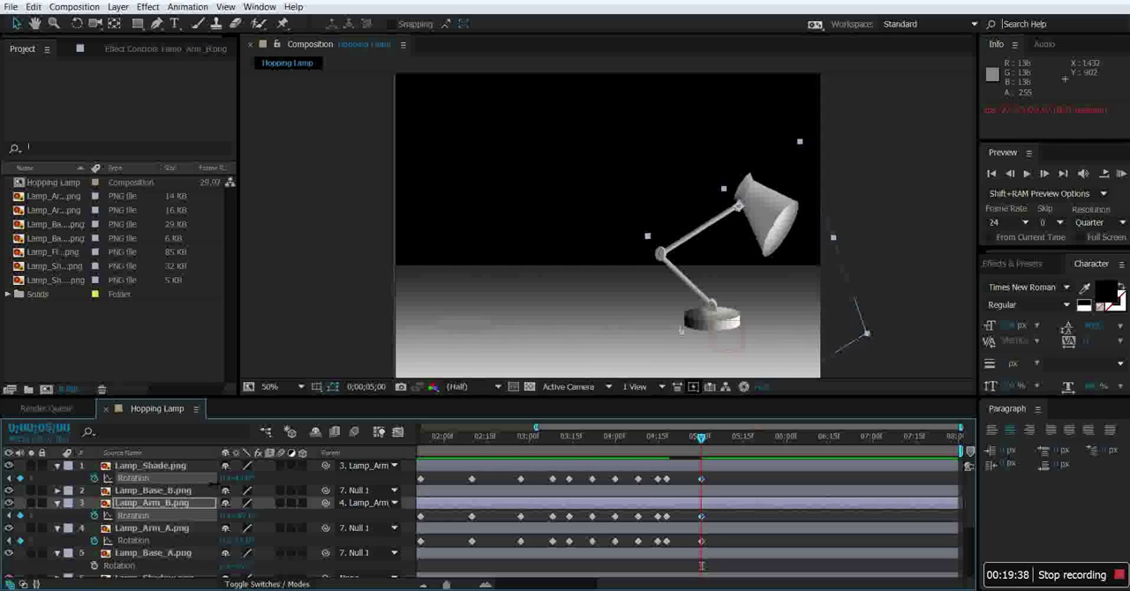
mouse_move(701, 440)
left_mouse_down()
mouse_move(530, 443)
mouse_move(706, 454)
left_mouse_up()
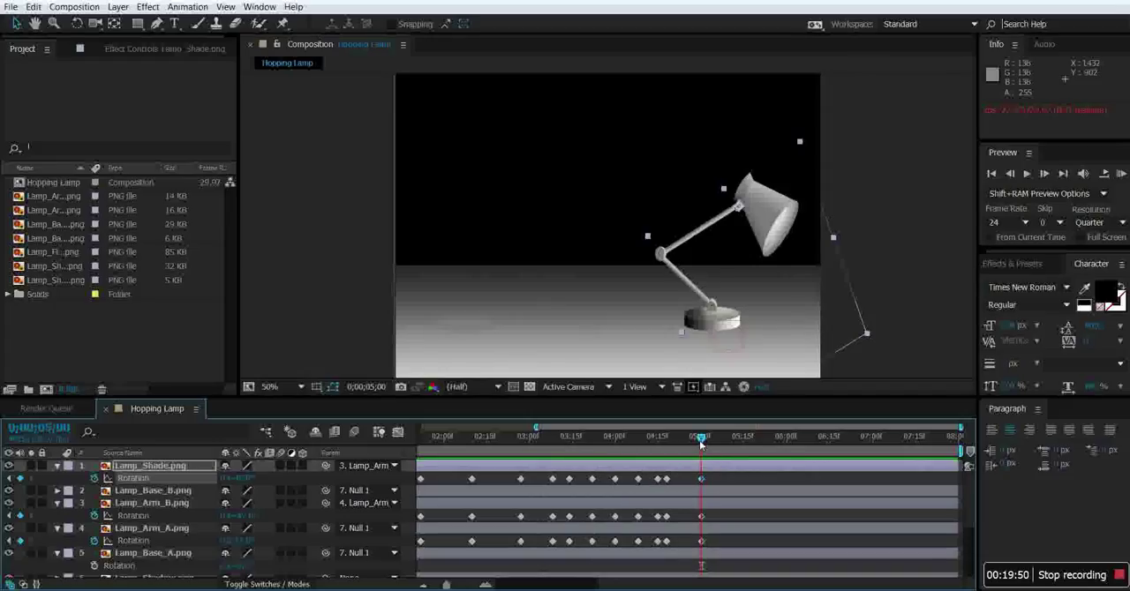
Start Rotation keyframing on Lamp_Base_A with a first keyframe at 0;00;02;27.
left_click_drag(701, 445, 519, 468)
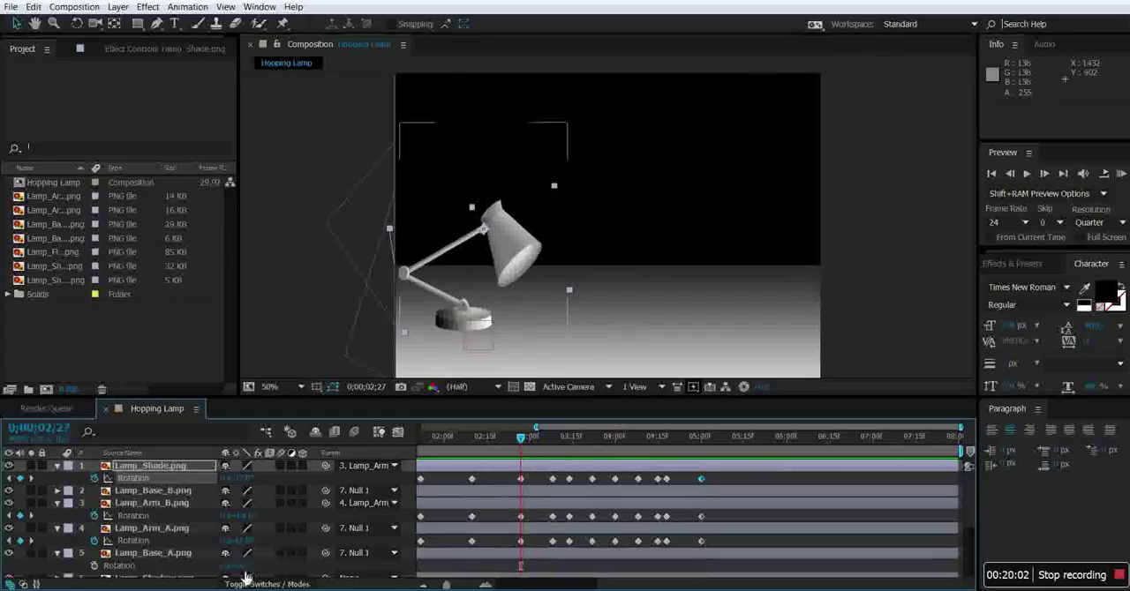
scroll(161, 540, "down", 2)
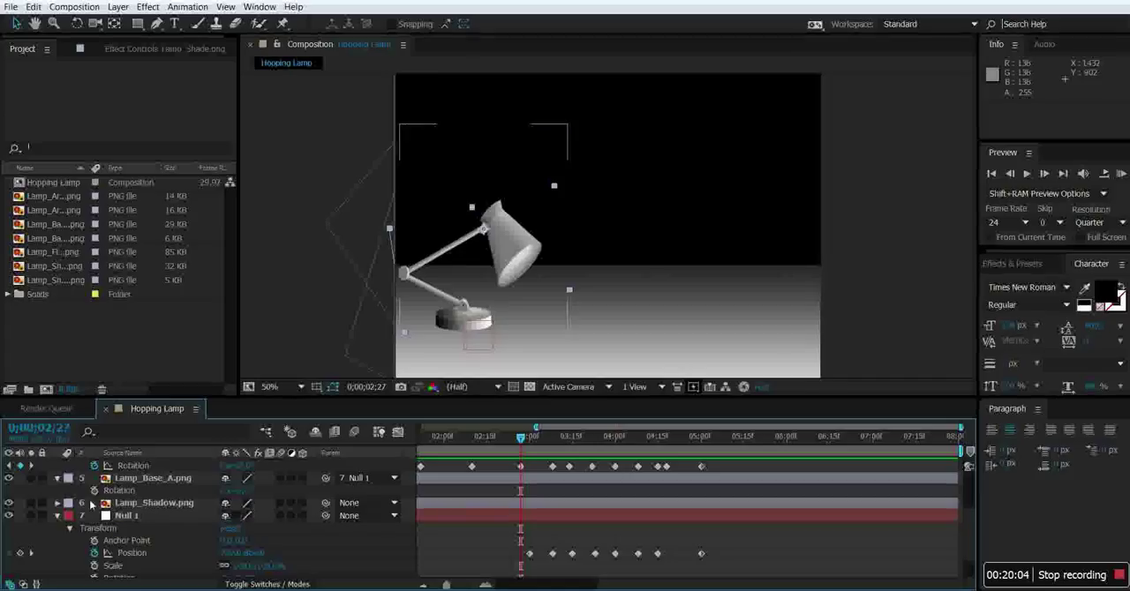
left_click(94, 490)
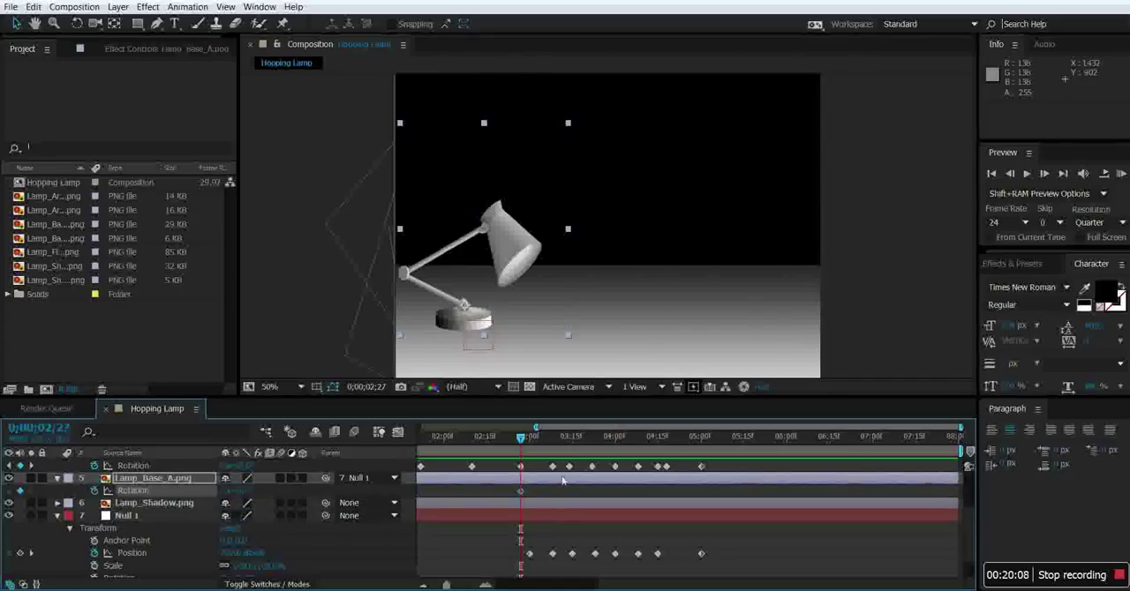
Move the current time to 0;00;03;00.
left_click_drag(520, 438, 530, 440)
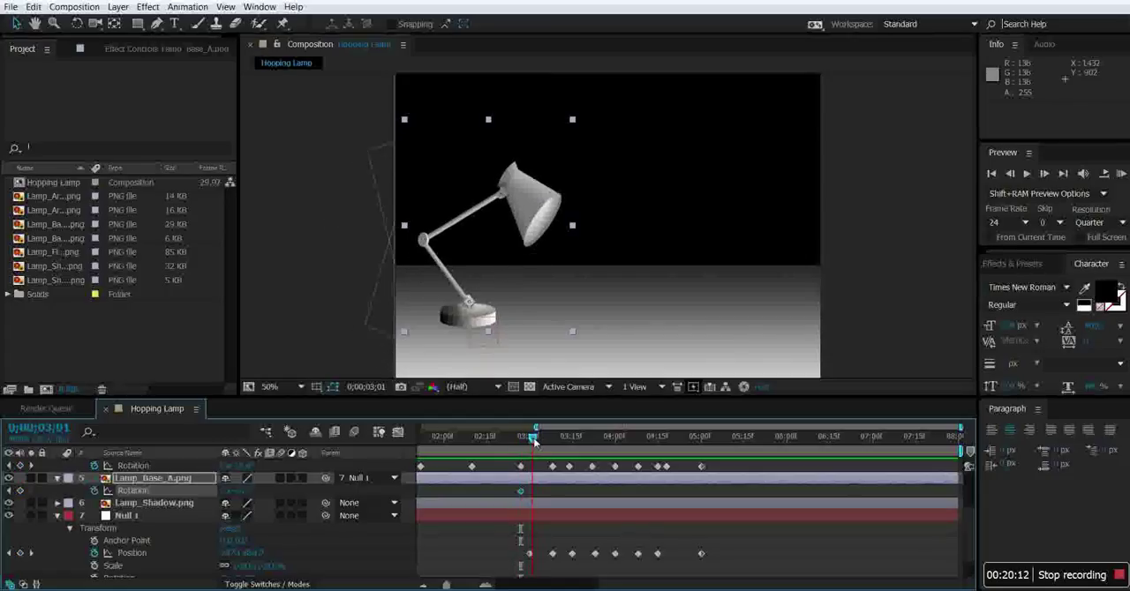
left_click_drag(532, 442, 530, 442)
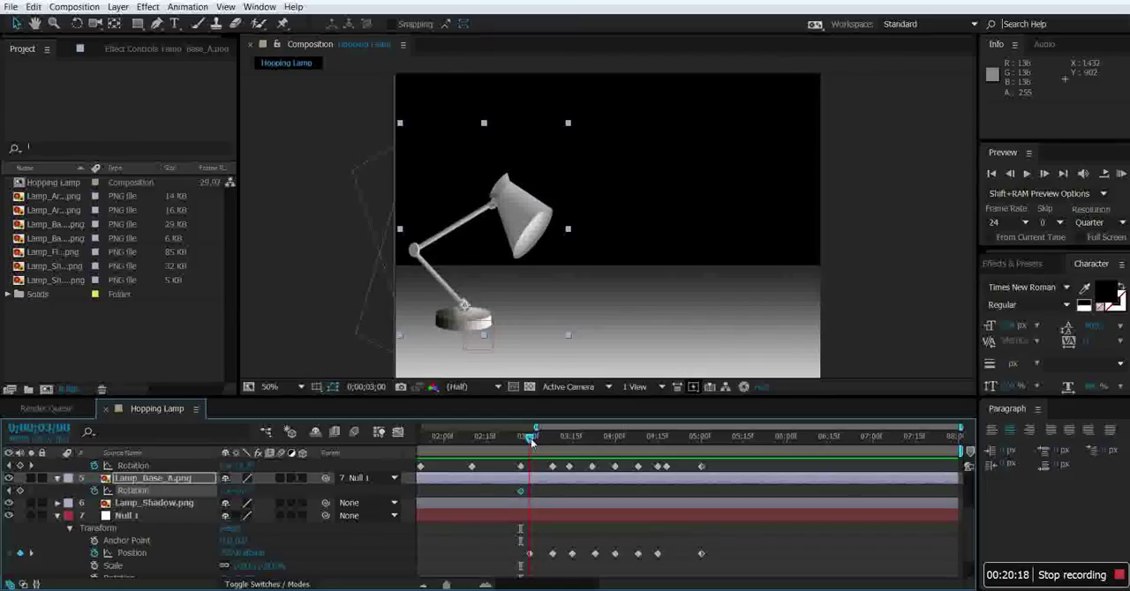
scroll(423, 505, "down", 2)
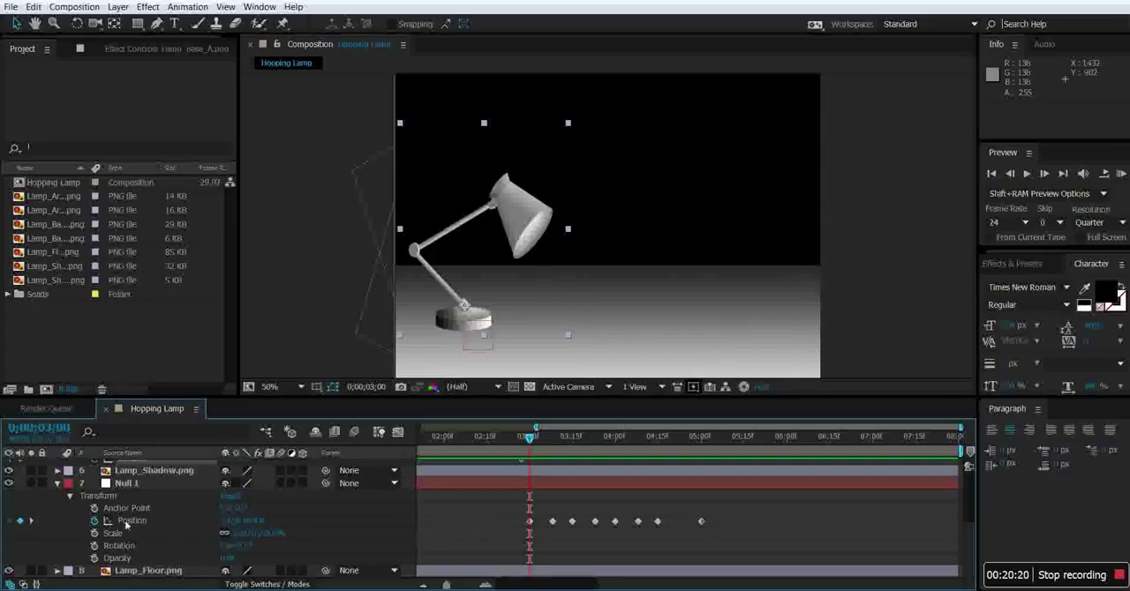
left_click(94, 521)
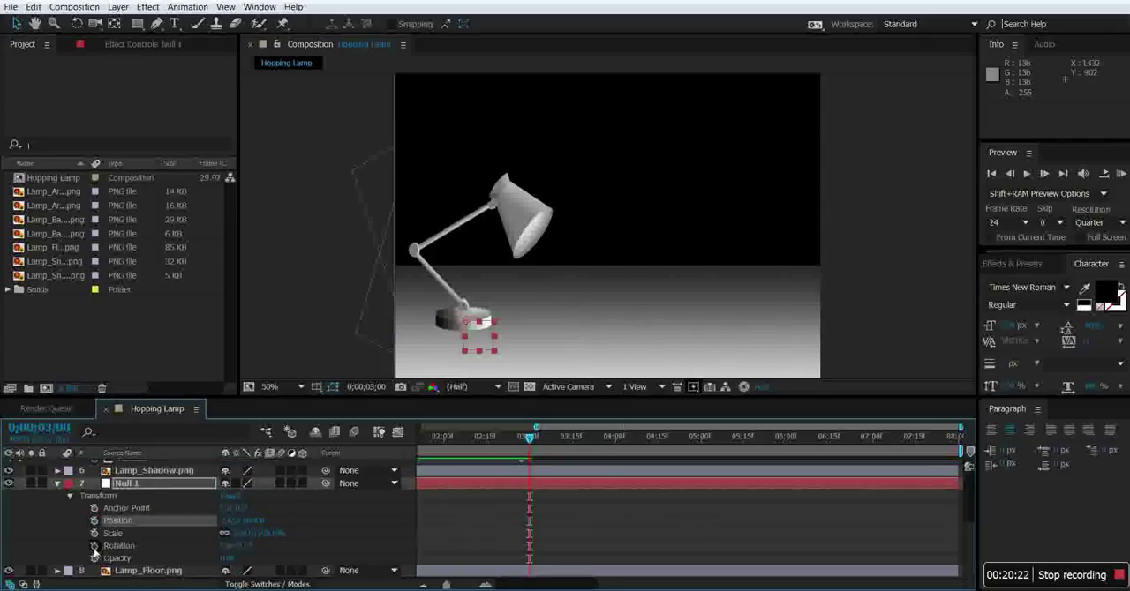
left_click(94, 546)
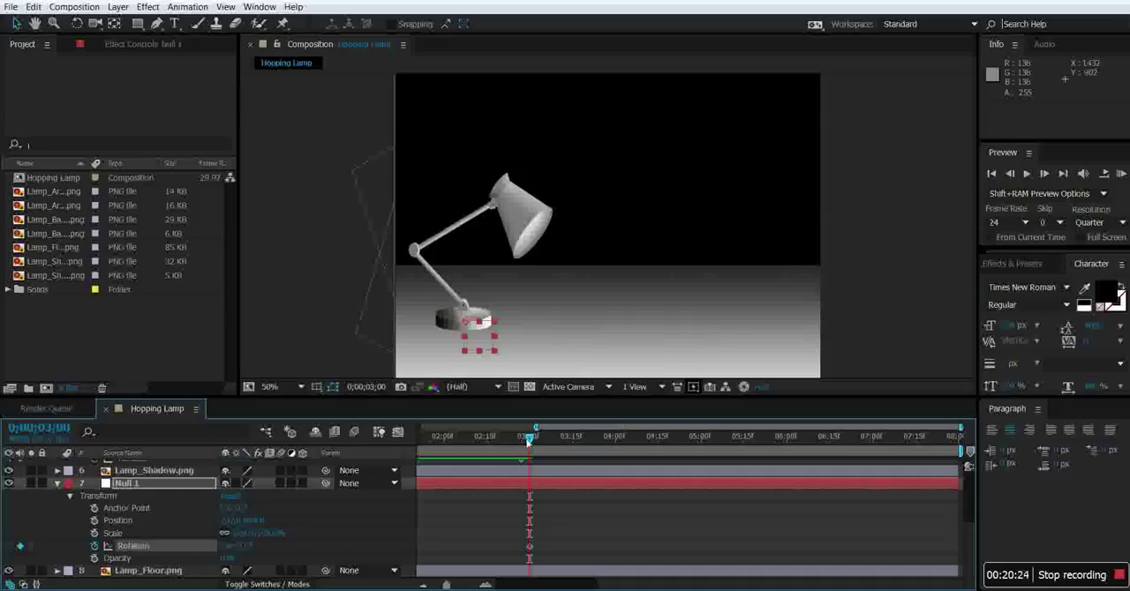
left_click_drag(528, 438, 656, 462)
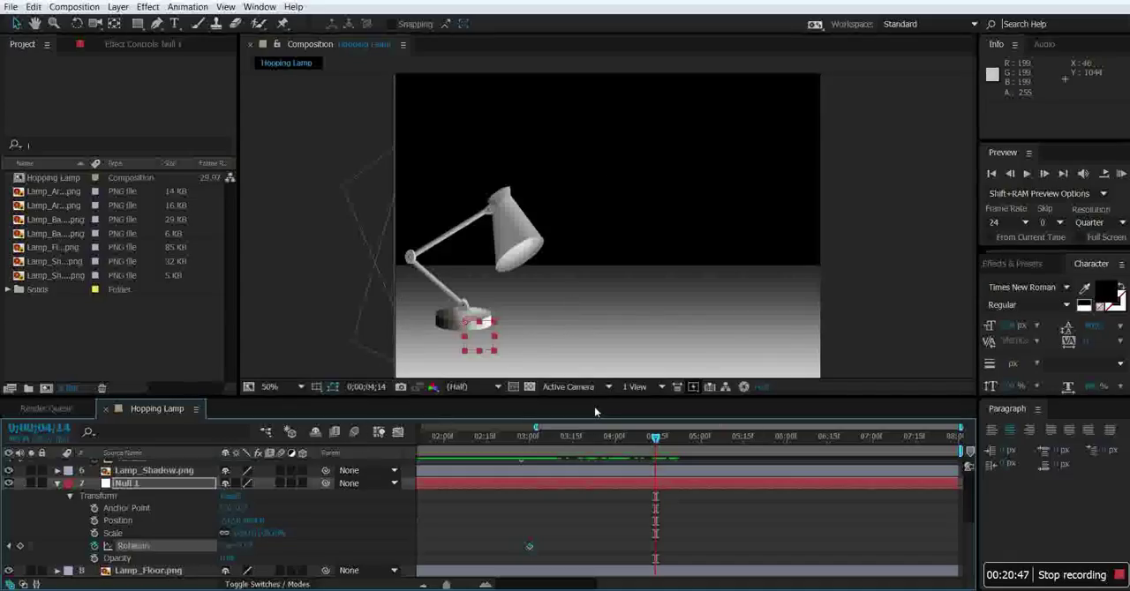
key("ctrl+z")
key("ctrl+z")
key("ctrl+z")
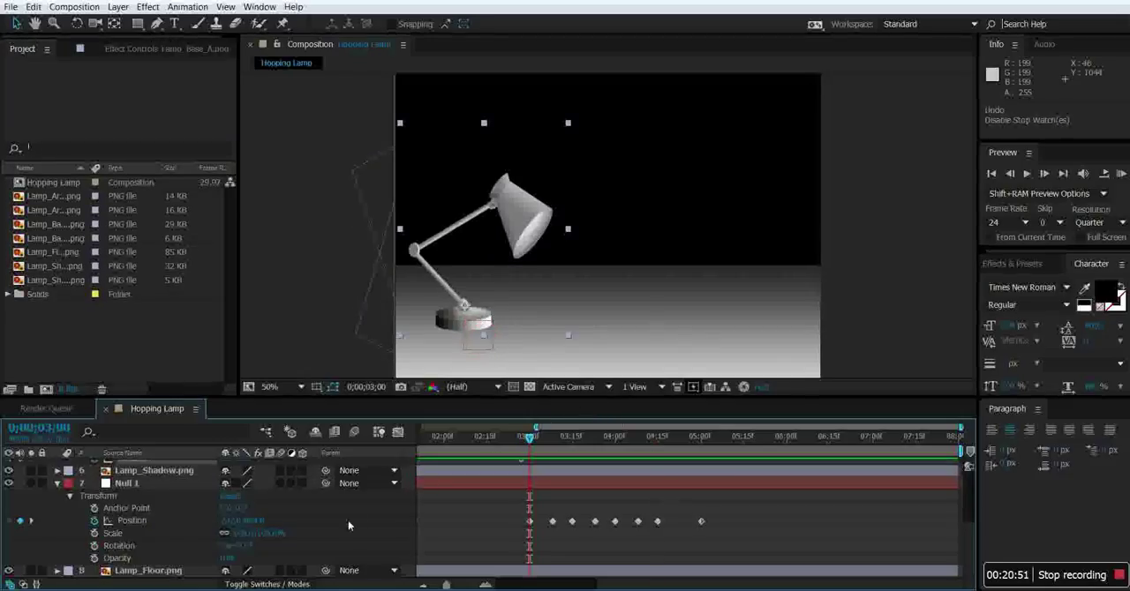
Add a Lamp_Base_A Rotation keyframe at 0;00;03;00, and tilt the base clockwise at 0;00;03;03 for the takeoff.
left_click(57, 485)
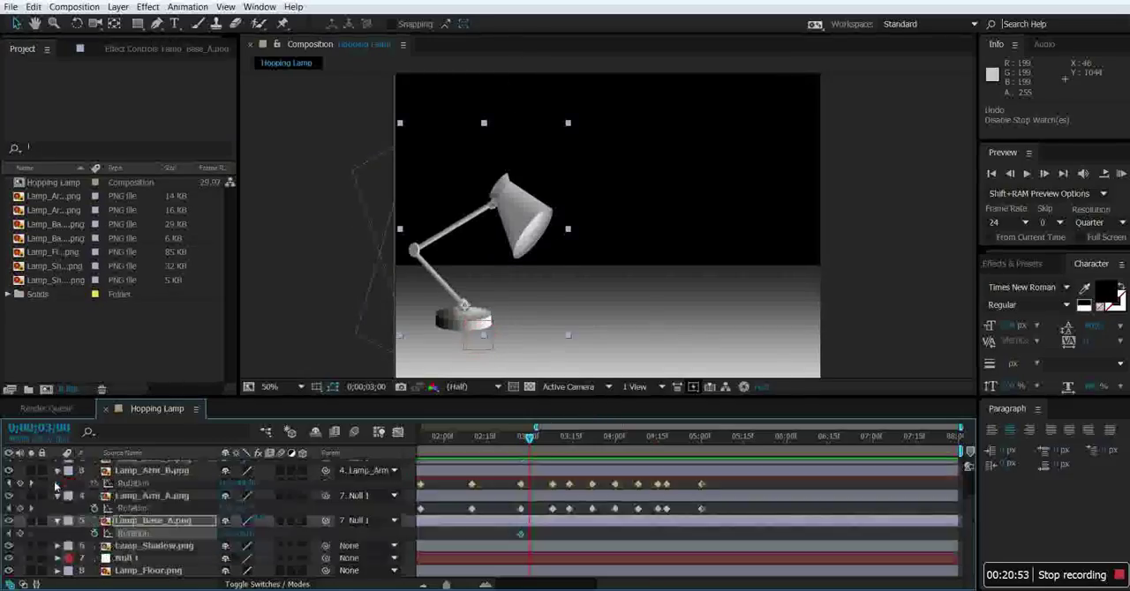
left_click(132, 534)
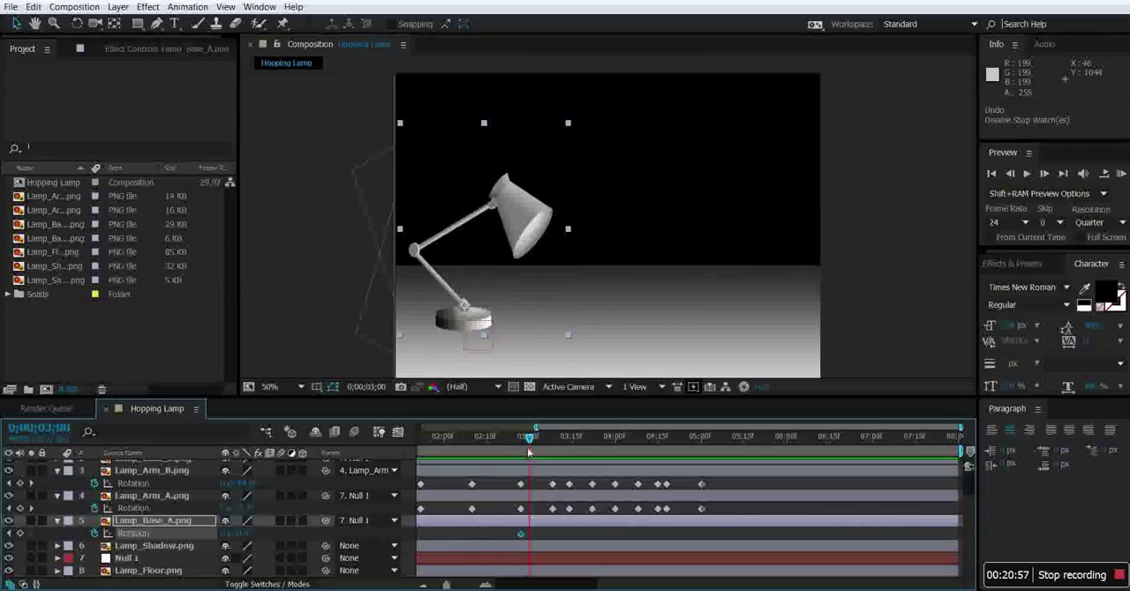
left_click_drag(528, 444, 528, 443)
left_click_drag(528, 443, 537, 443)
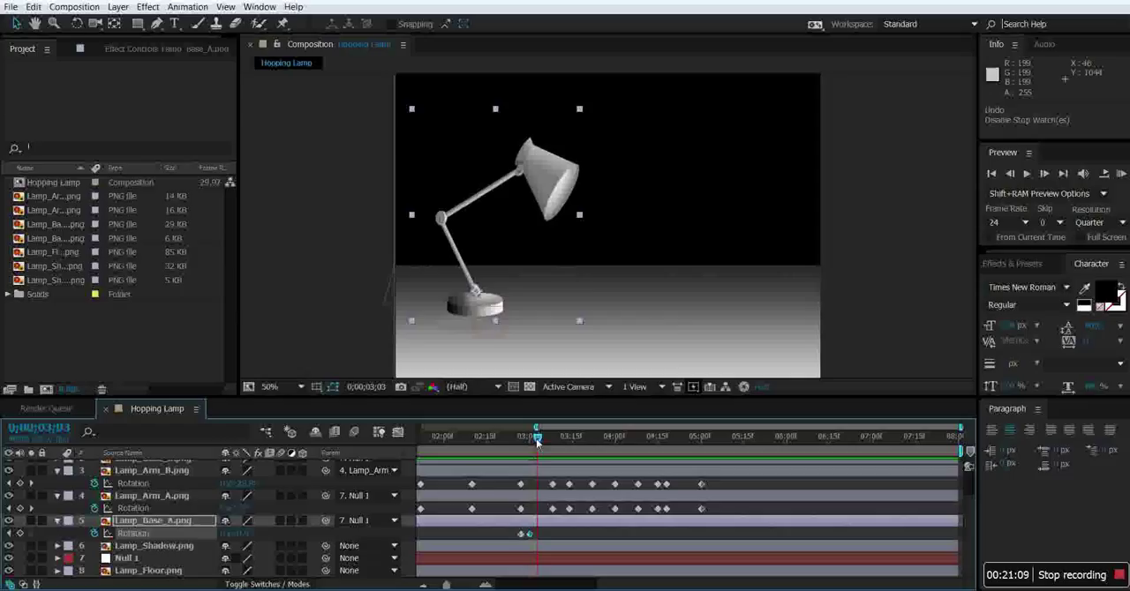
left_click_drag(249, 534, 263, 535)
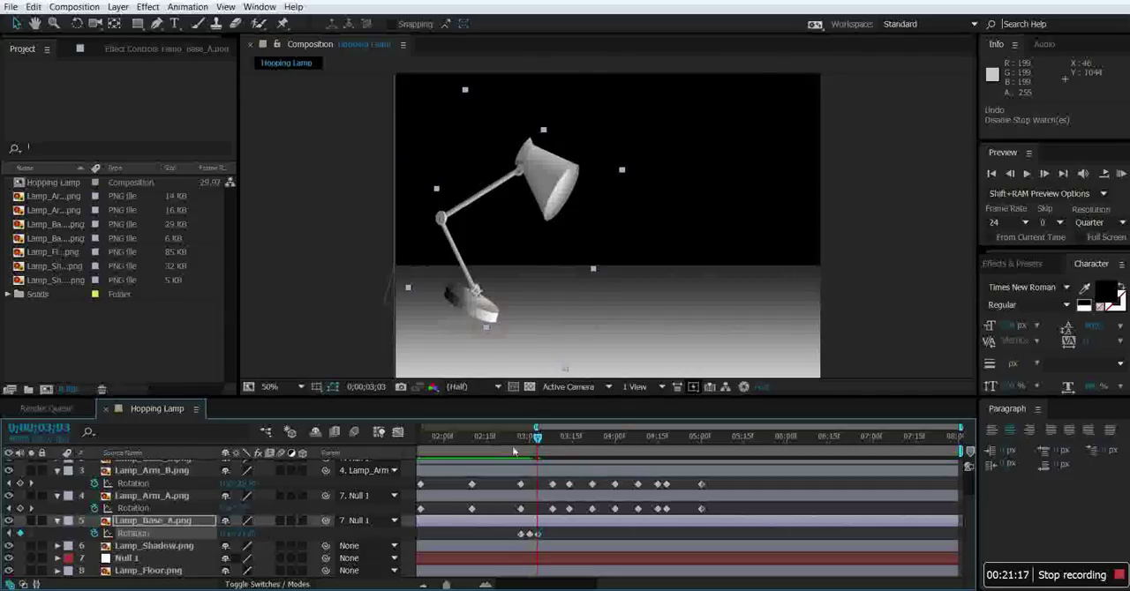
Keyframe Lamp_Base_A tilted counterclockwise at 0;00;03;11 and level again at 0;00;03;15 for the first landing.
left_click_drag(536, 441, 560, 449)
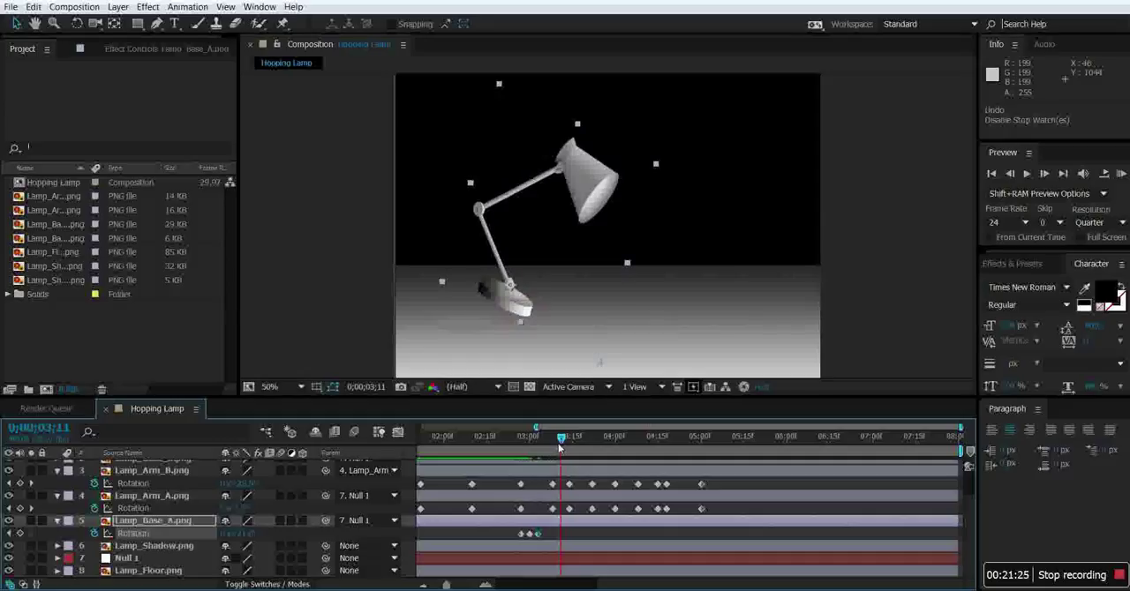
left_click_drag(249, 535, 271, 535)
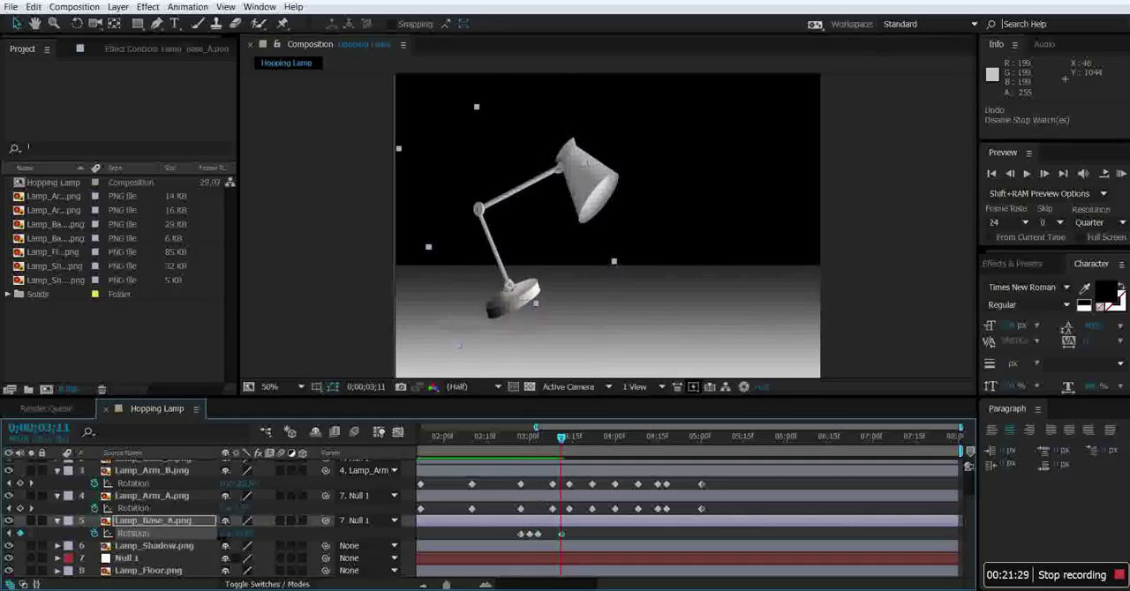
mouse_move(561, 441)
left_mouse_down()
mouse_move(528, 443)
mouse_move(572, 445)
left_mouse_up()
left_click_drag(574, 443, 573, 442)
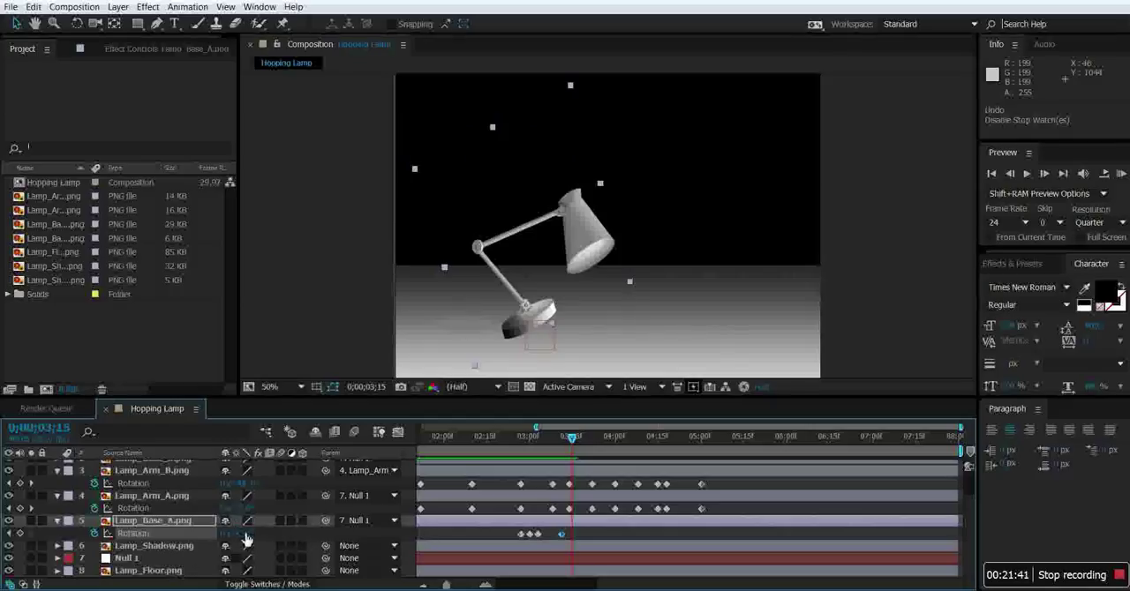
key("Return")
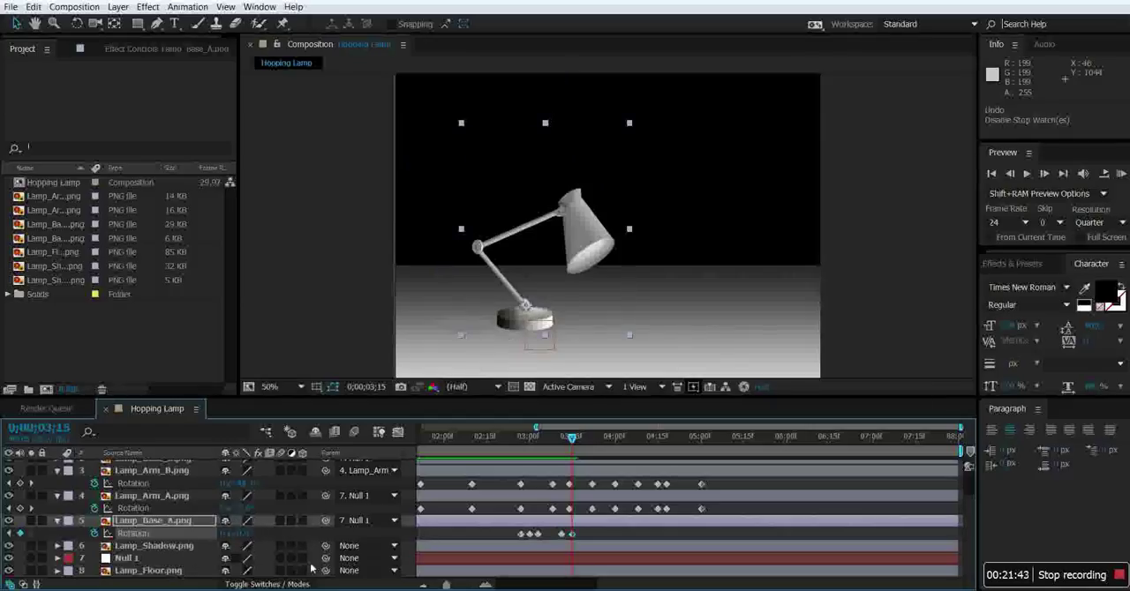
Keyframe Lamp_Base_A's rotation through the second hop: clockwise tilt at 0;00;03;18, counterclockwise at 0;00;03;27, level at 0;00;04;00.
mouse_move(572, 439)
left_mouse_down()
mouse_move(559, 444)
mouse_move(580, 445)
left_mouse_up()
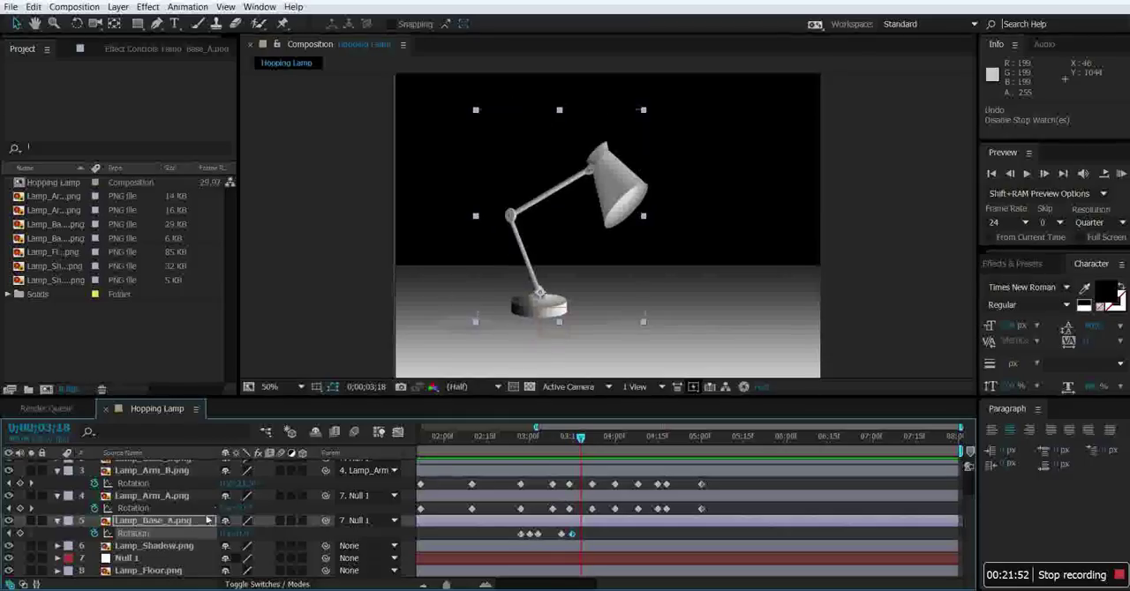
left_click_drag(254, 534, 268, 536)
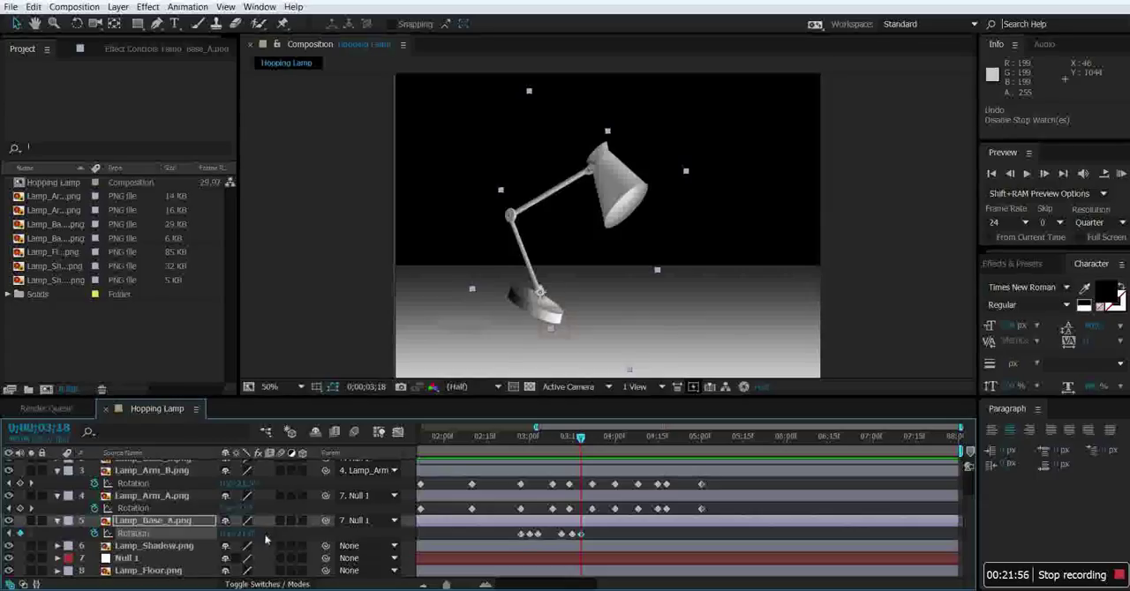
left_click_drag(578, 439, 607, 448)
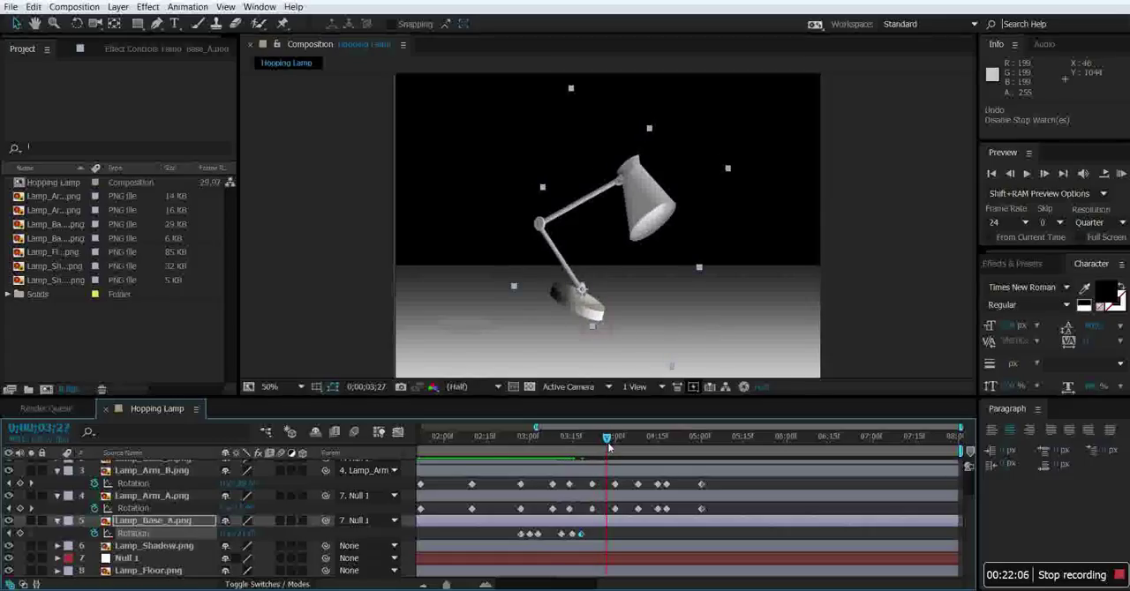
left_click_drag(251, 536, 227, 535)
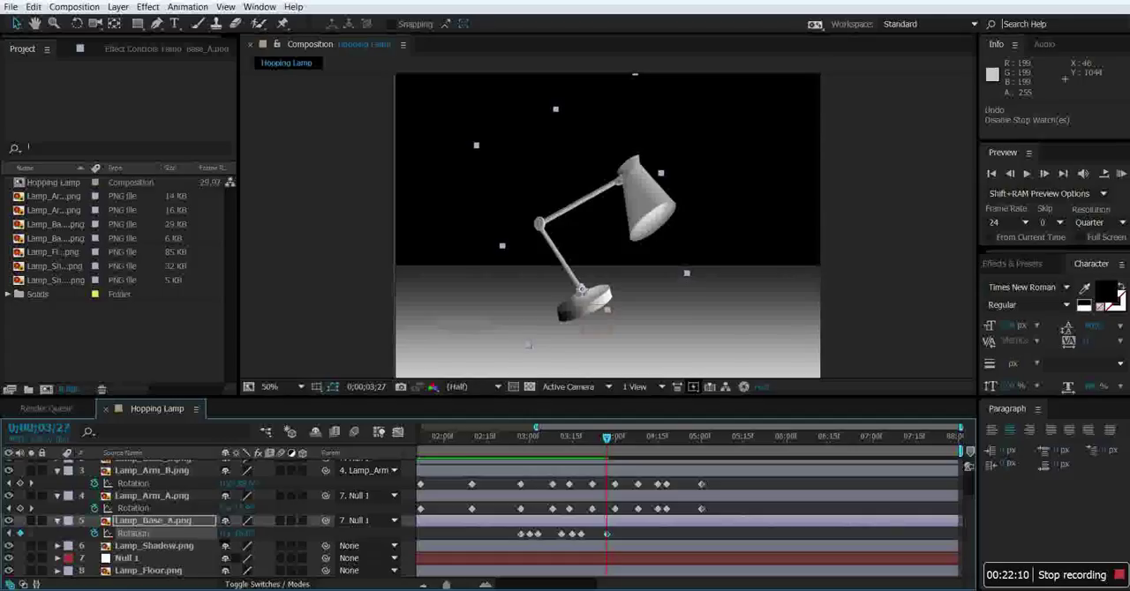
left_click(611, 441)
left_click_drag(610, 440, 616, 442)
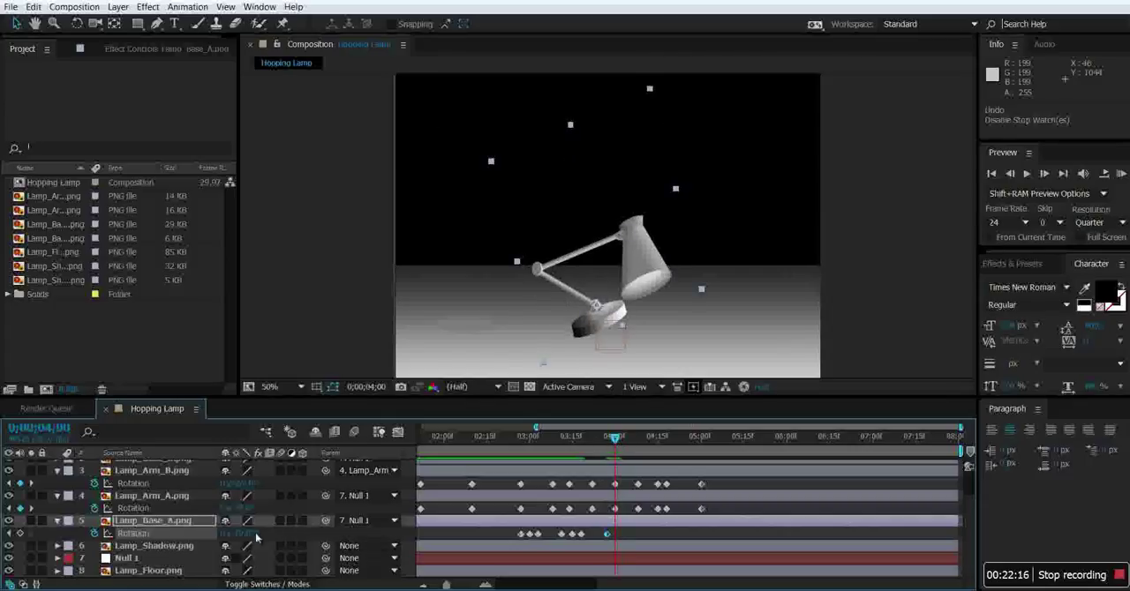
key("Return")
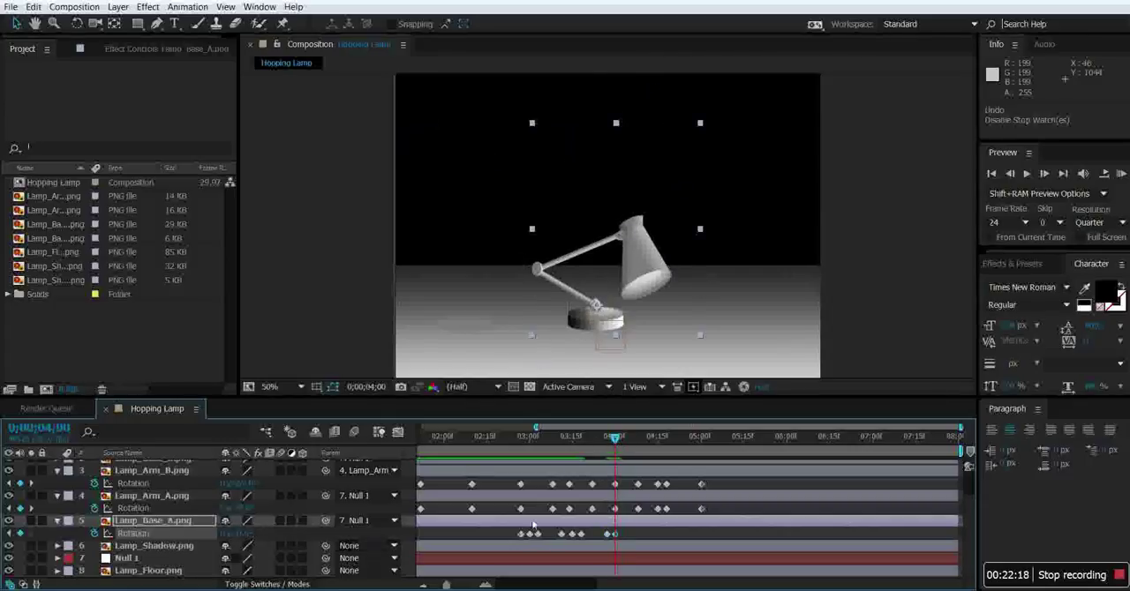
Keyframe Lamp_Base_A's rotation through the third hop: clockwise tilt at 0;00;04;03, counterclockwise just before landing, 0 at 0;00;04;15.
left_click_drag(616, 441, 623, 441)
left_click_drag(247, 535, 263, 535)
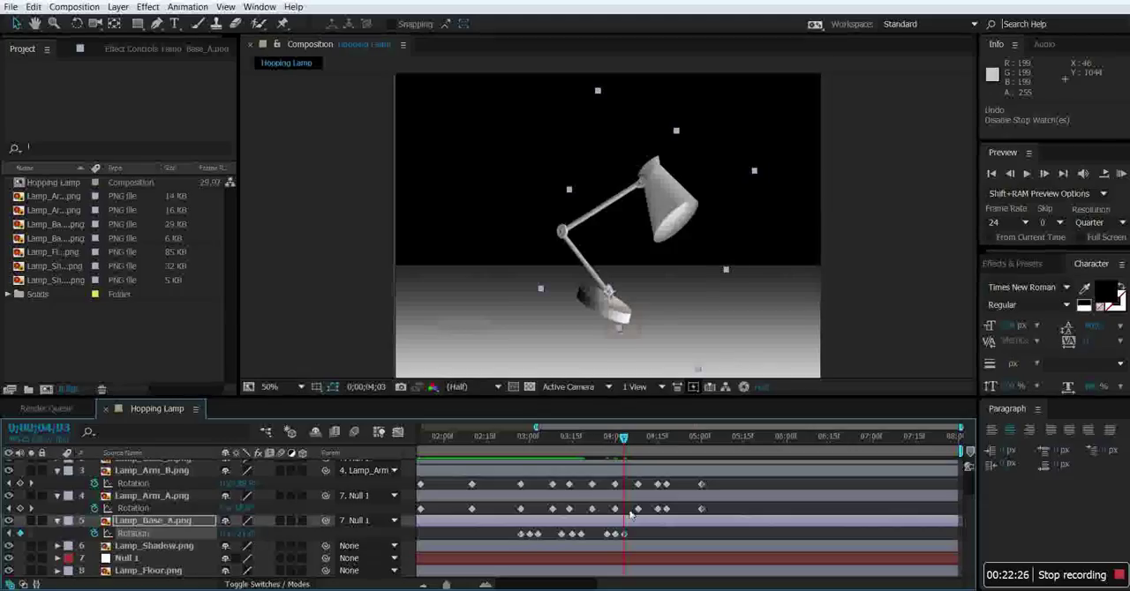
left_click_drag(623, 438, 651, 443)
left_click_drag(252, 537, 219, 539)
mouse_move(645, 448)
left_mouse_down()
mouse_move(631, 443)
mouse_move(656, 448)
left_mouse_up()
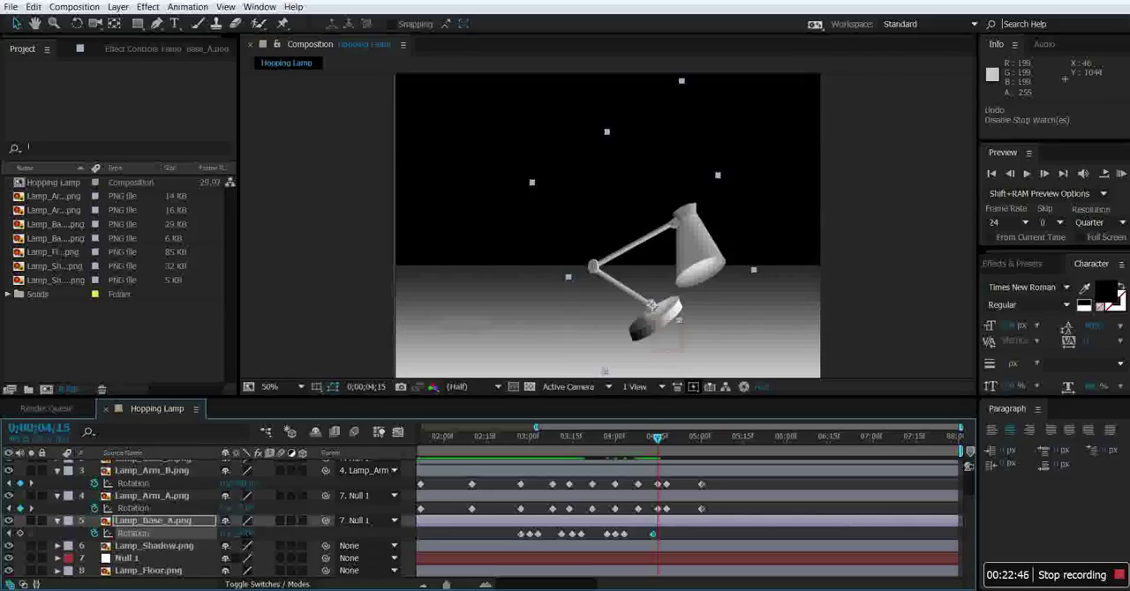
type("0")
key("Return")
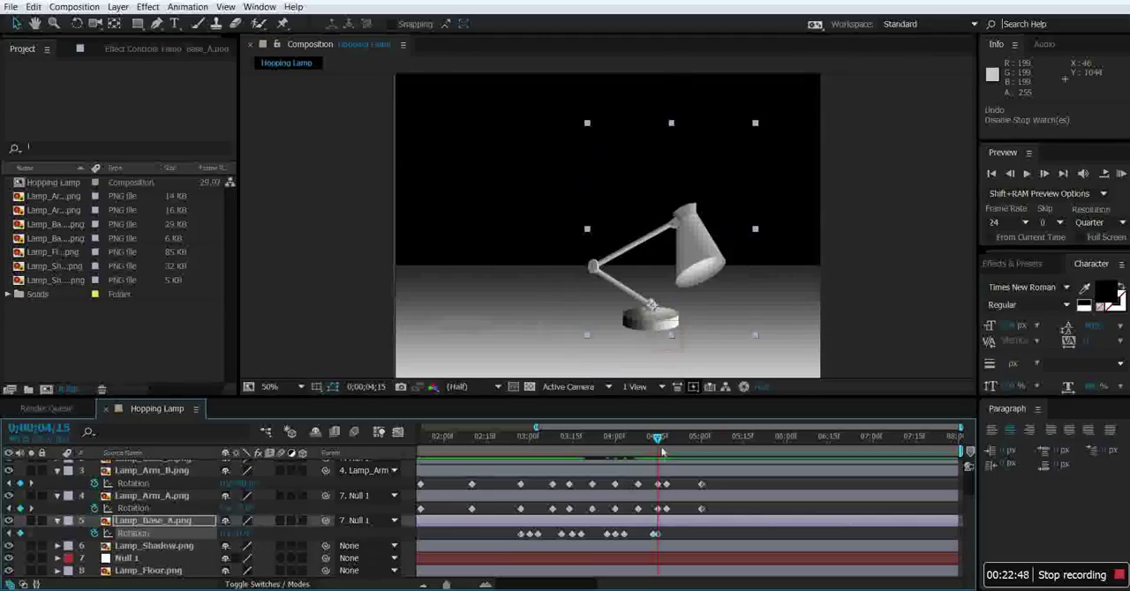
Preview the hopping animation from the start to check the base rotation.
left_click_drag(658, 446, 386, 486)
left_click(1026, 174)
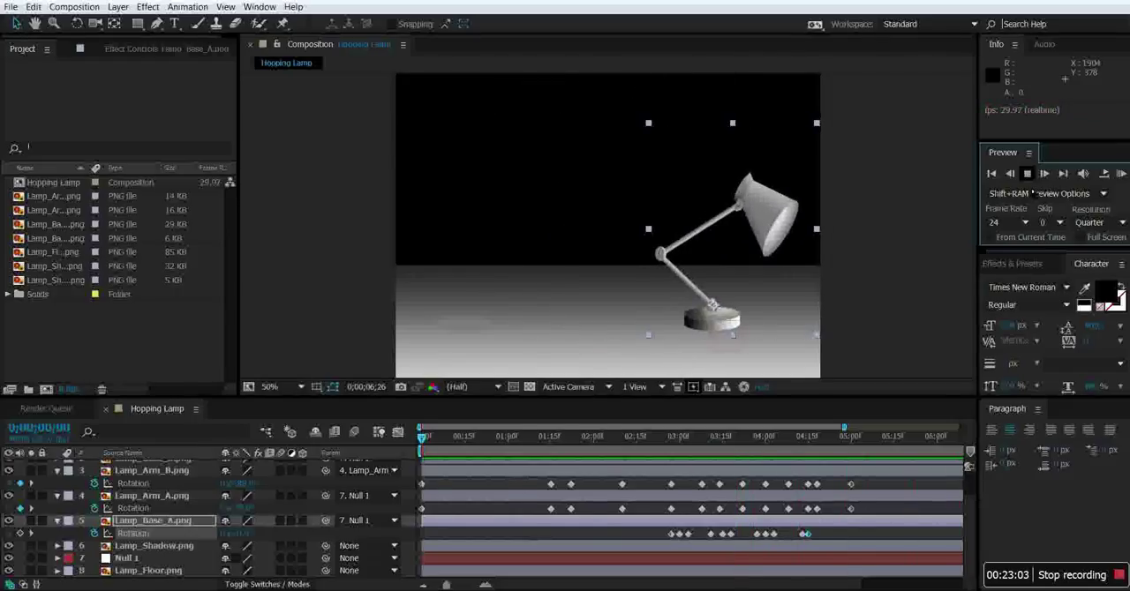
left_click(1026, 175)
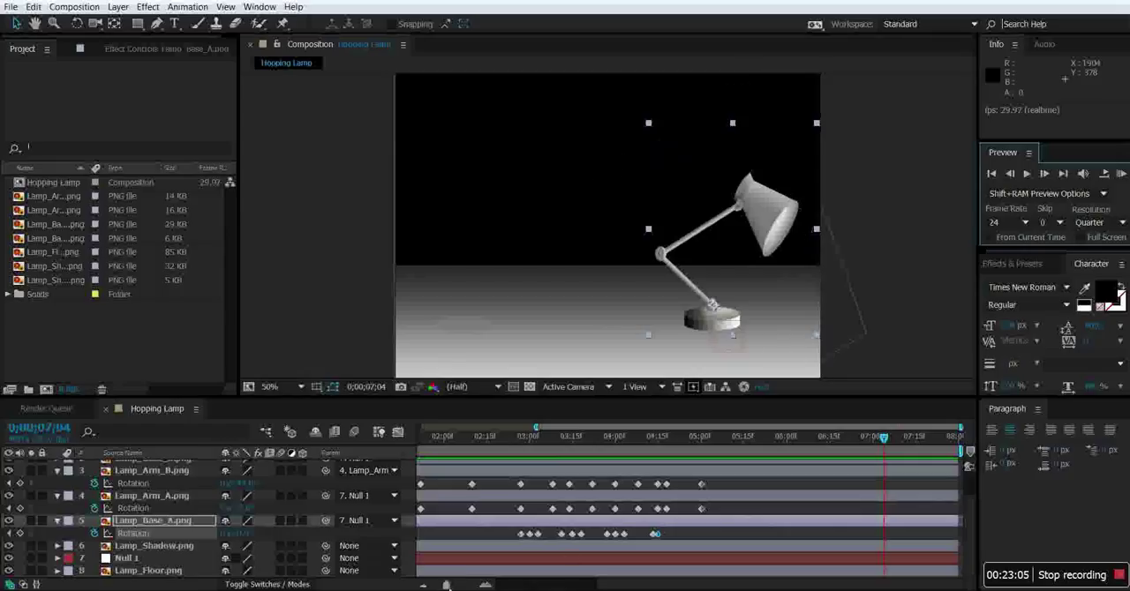
Keyframe a tall, look-up pose at 0;00;05;24 by raising Lamp_Arm_A and Lamp_Arm_B and rotating Lamp_Shade upward.
left_click_drag(450, 586, 451, 586)
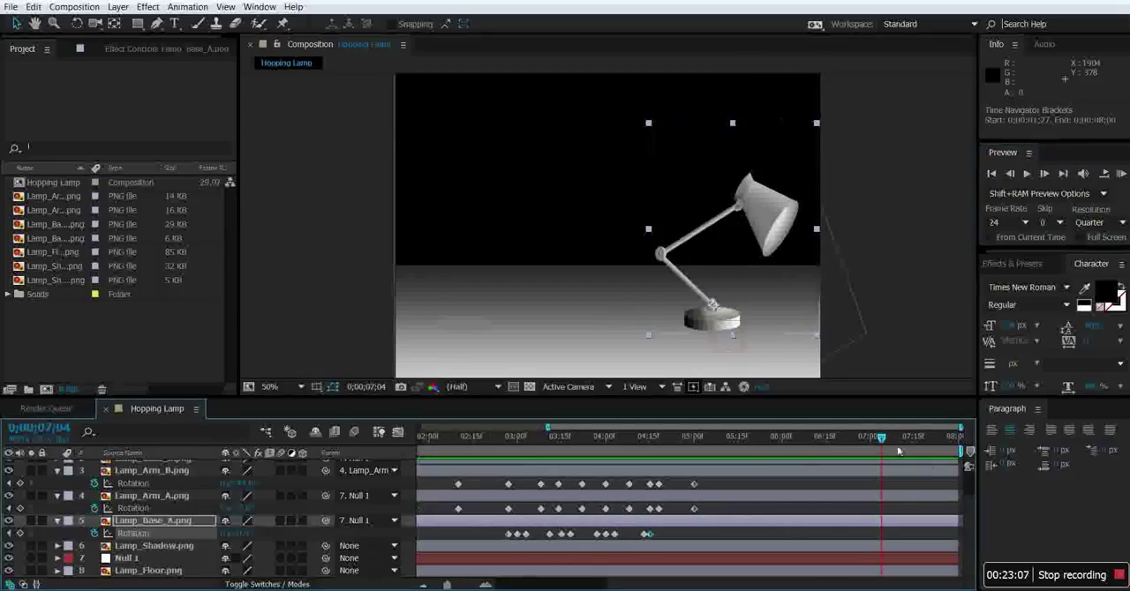
left_click_drag(880, 441, 791, 450)
mouse_move(713, 458)
left_mouse_down()
mouse_move(670, 457)
mouse_move(711, 461)
left_mouse_up()
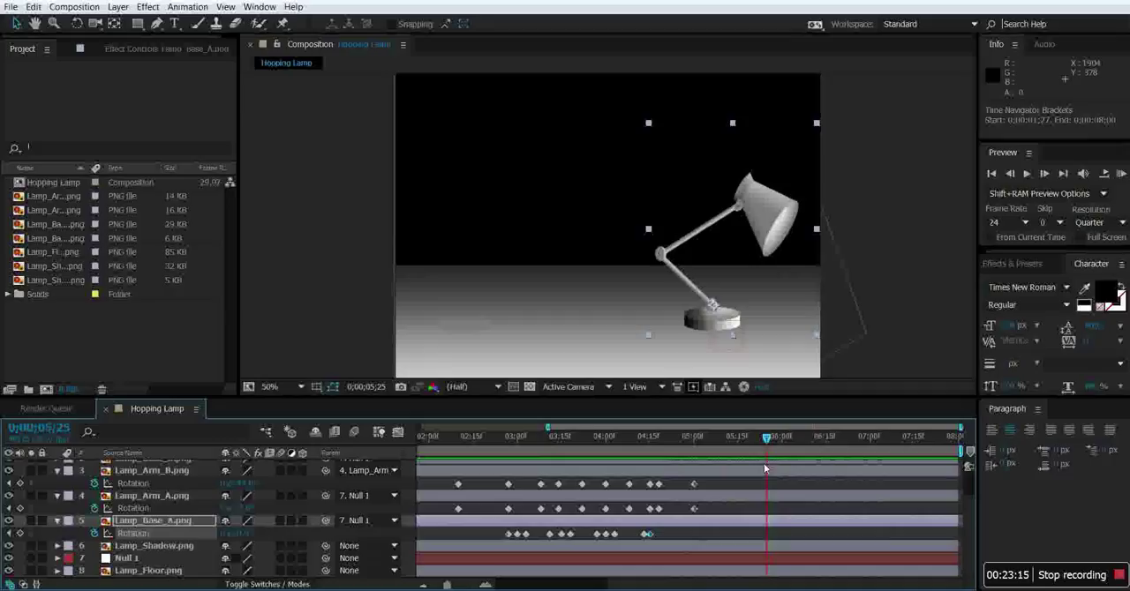
left_click_drag(753, 471, 763, 471)
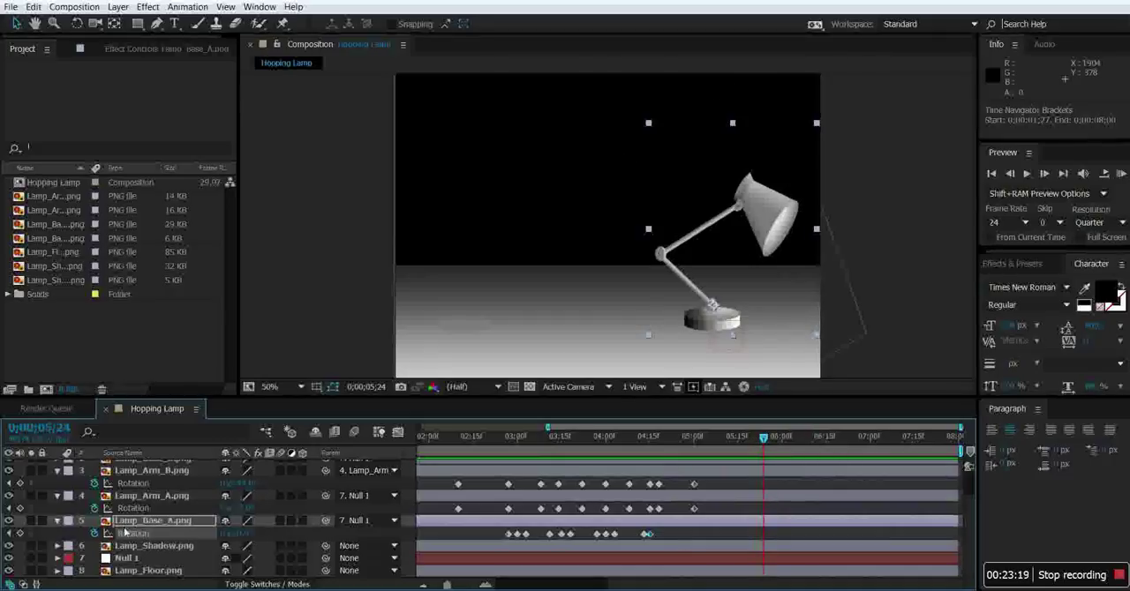
left_click_drag(245, 536, 254, 546)
key("ctrl+z")
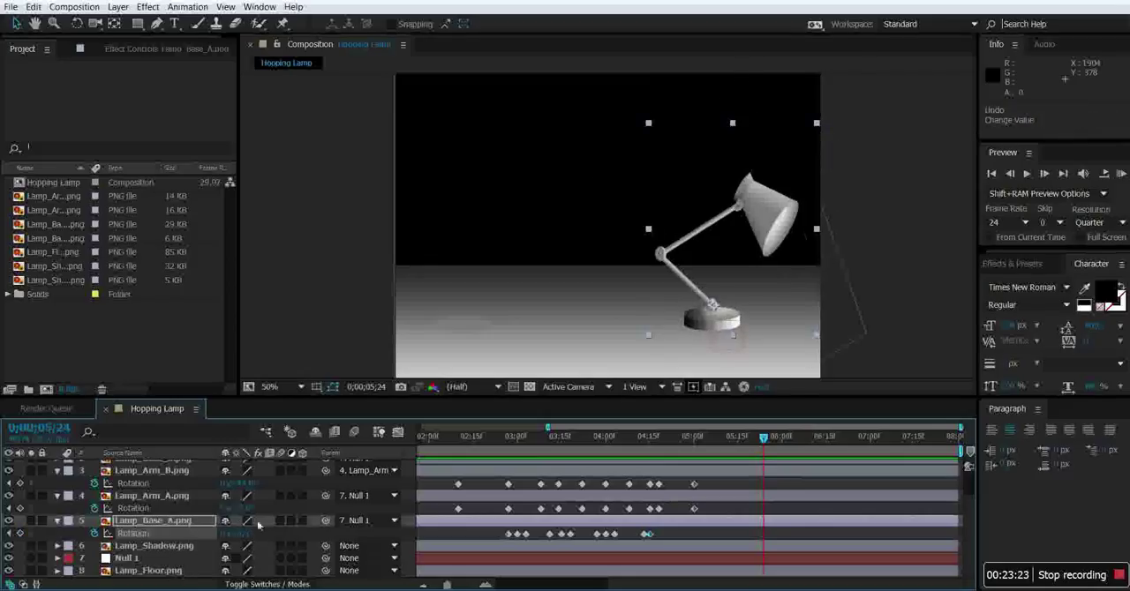
left_click_drag(247, 510, 220, 485)
scroll(223, 485, "up", 2)
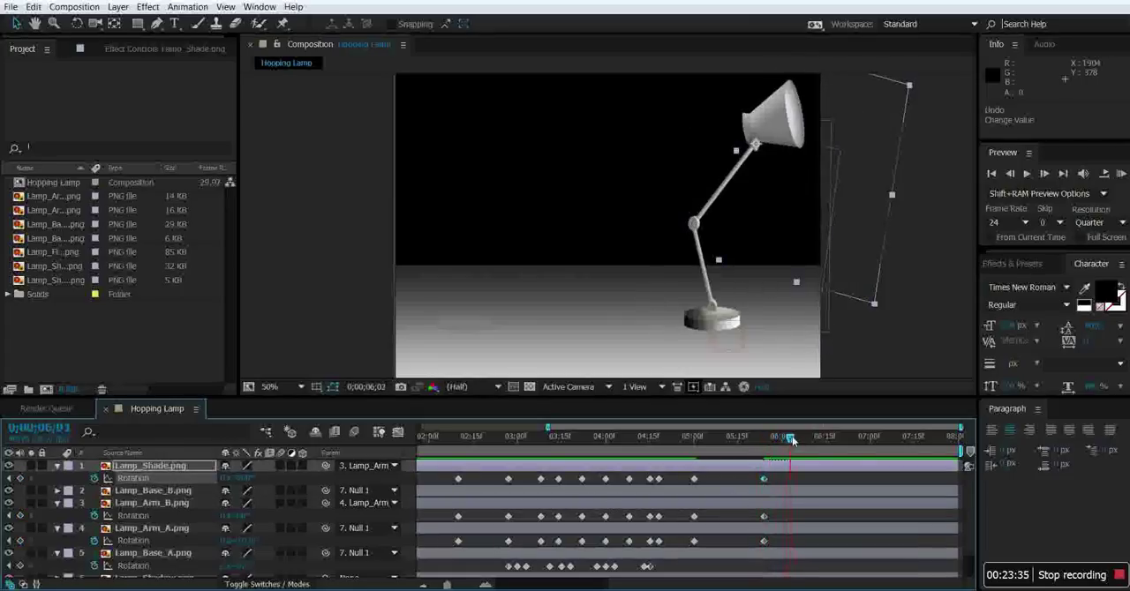
Hold the pose by adding Rotation keyframes at 0;00;06;06 on Lamp_Shade, Lamp_Arm_B and Lamp_Arm_A.
left_click_drag(803, 440, 805, 441)
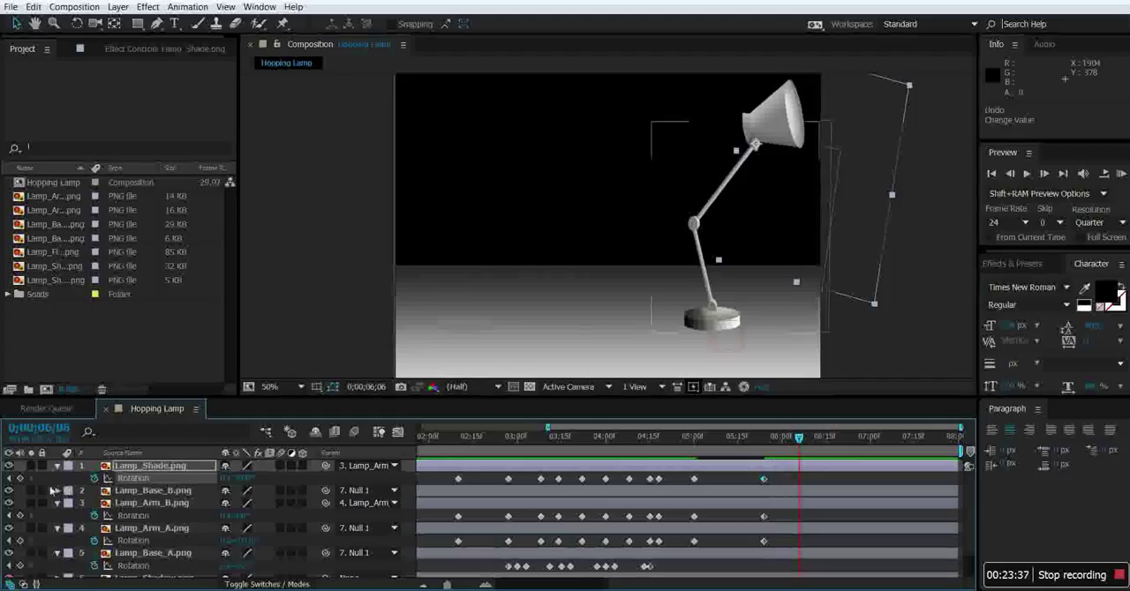
left_click(20, 478)
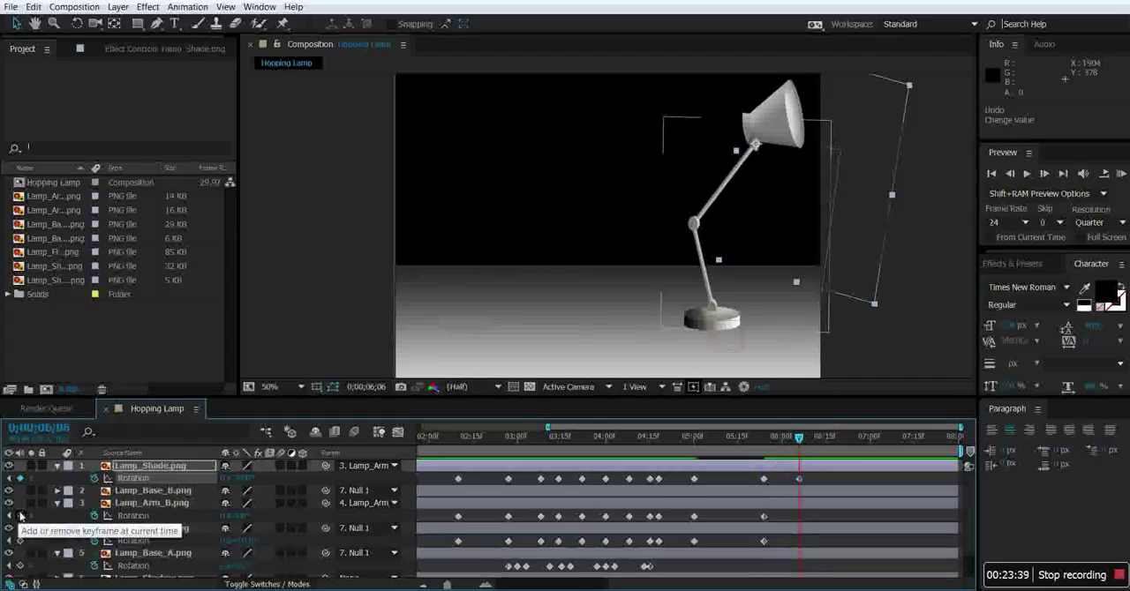
left_click(19, 515)
left_click(19, 541)
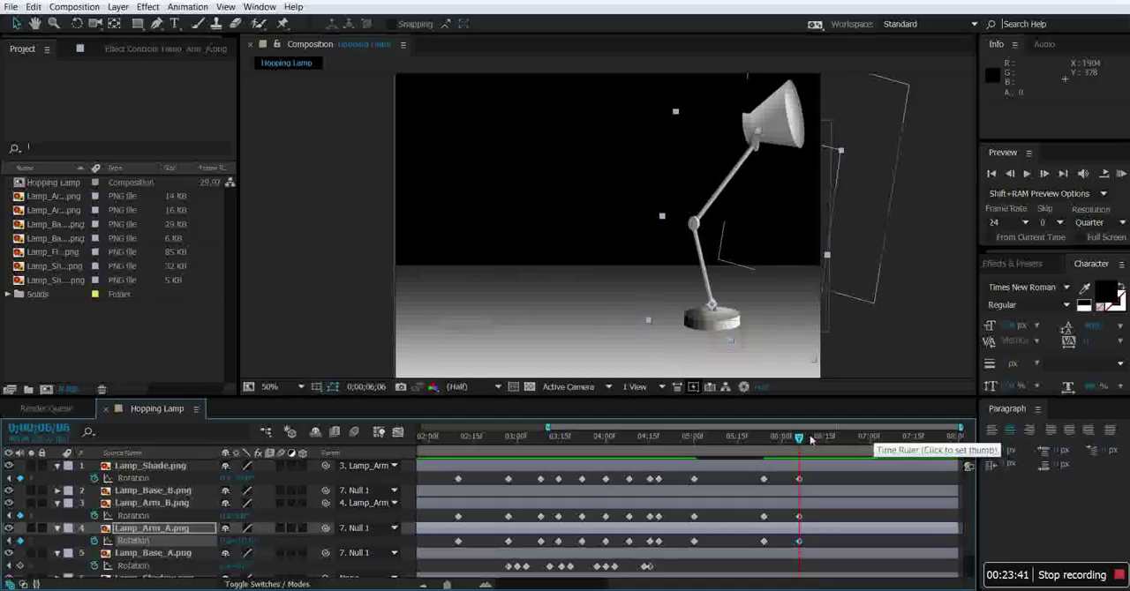
Keyframe a crouched pose at 0;00;06;19 by rotating Lamp_Arm_A counterclockwise and Lamp_Arm_B clockwise so the lamp sinks toward the floor.
left_click_drag(799, 439, 832, 440)
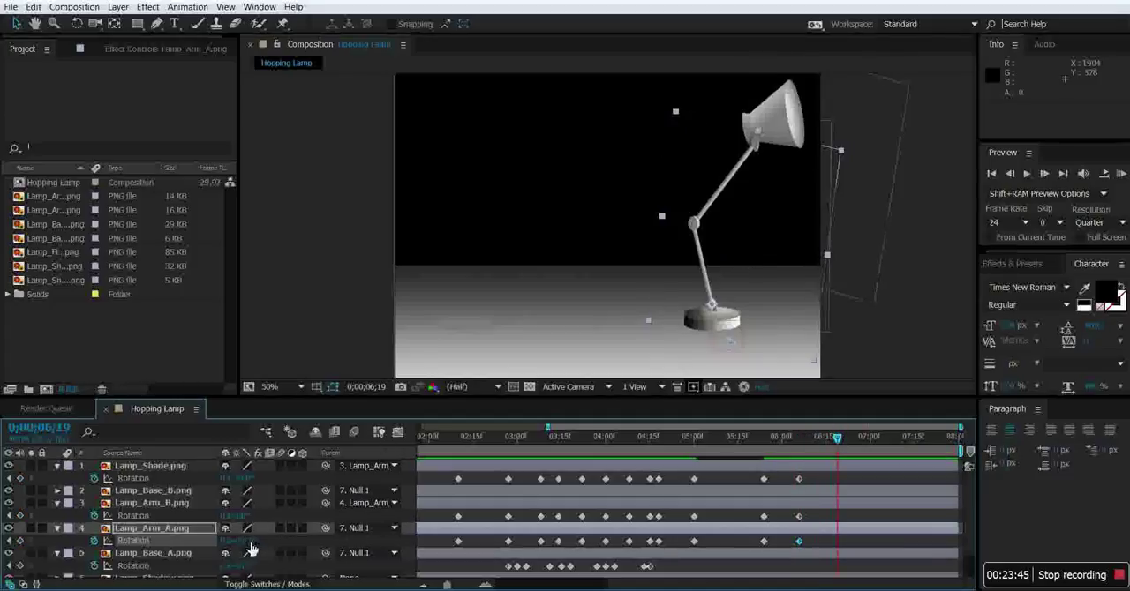
left_click_drag(250, 549, 214, 552)
left_click_drag(253, 516, 366, 567)
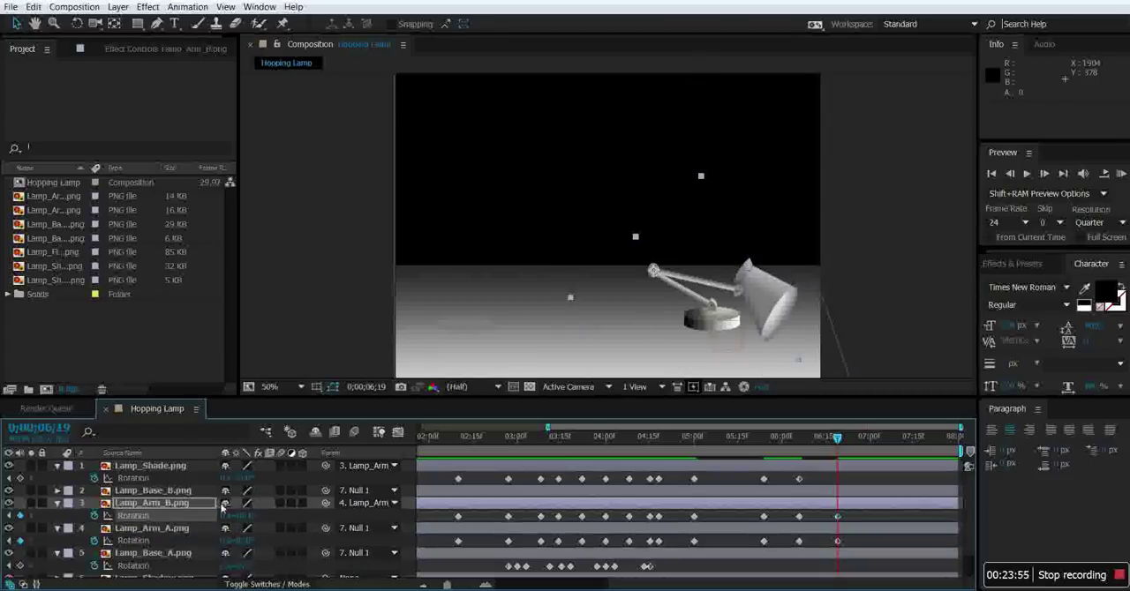
left_click_drag(242, 516, 237, 516)
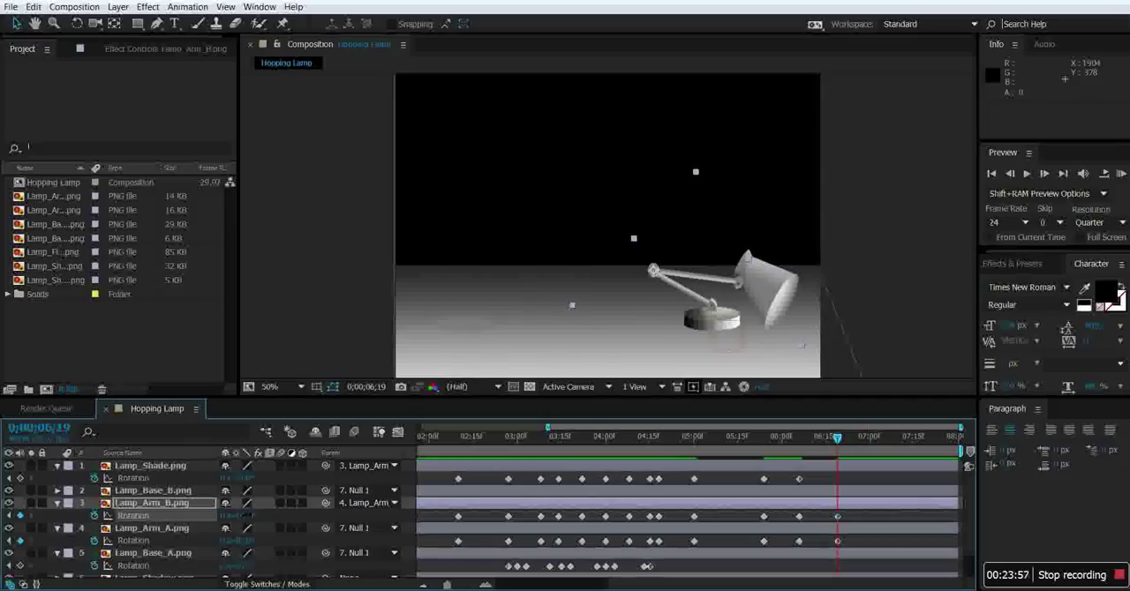
Keyframe Lamp_Shade's rotation for the crouch: tilt it clockwise at 0;00;06;12 and counterclockwise at 0;00;06;19.
left_click_drag(836, 442, 814, 450)
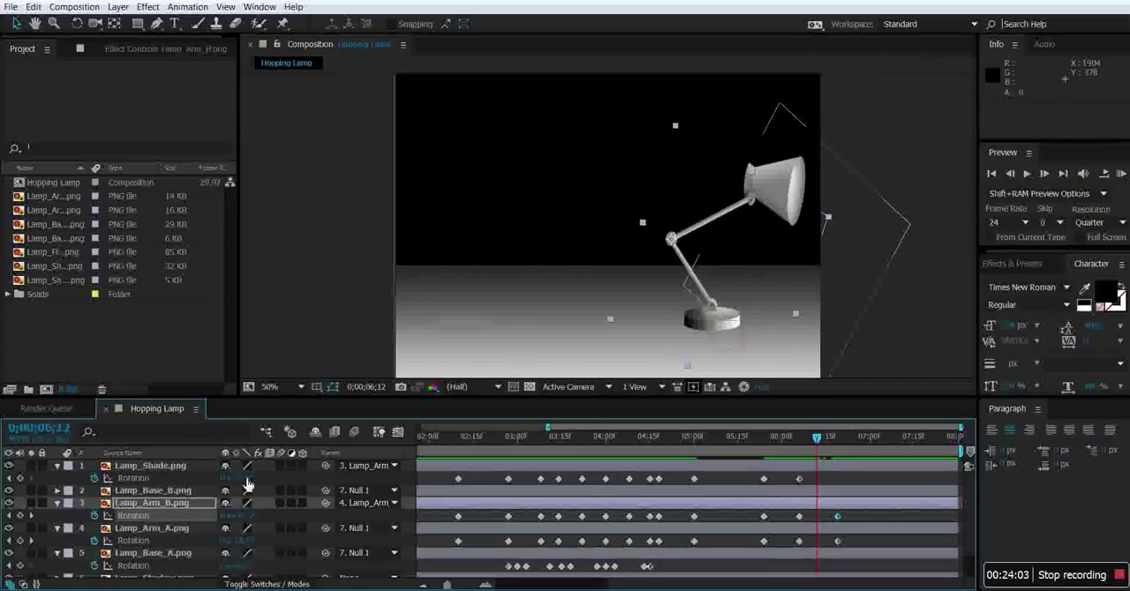
left_click_drag(241, 478, 265, 479)
mouse_move(816, 450)
left_mouse_down()
mouse_move(747, 450)
mouse_move(838, 451)
left_mouse_up()
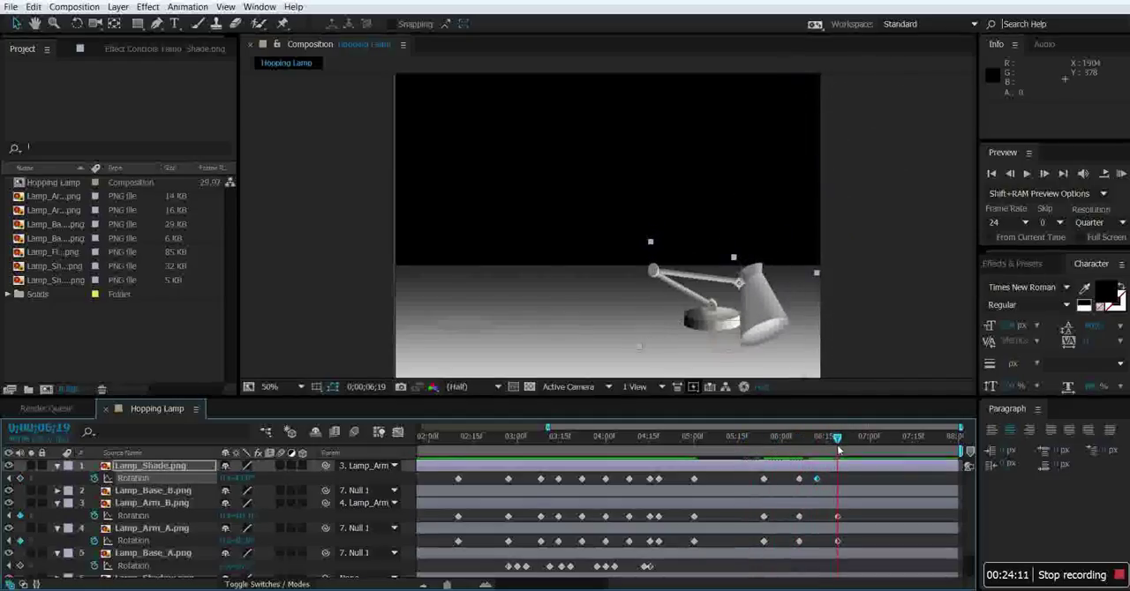
left_click_drag(245, 480, 214, 481)
left_click_drag(837, 439, 294, 529)
Start Position keyframes on Lamp_Shadow at 0;00;03;00 and move the shadow directly under the lamp base.
scroll(208, 513, "down", 2)
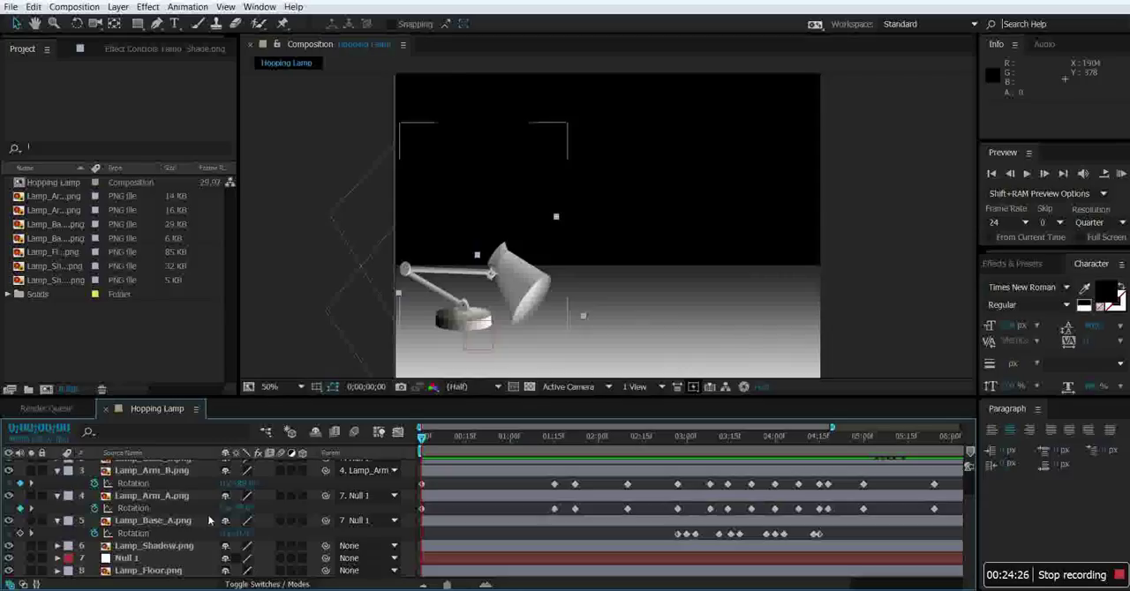
left_click(57, 546)
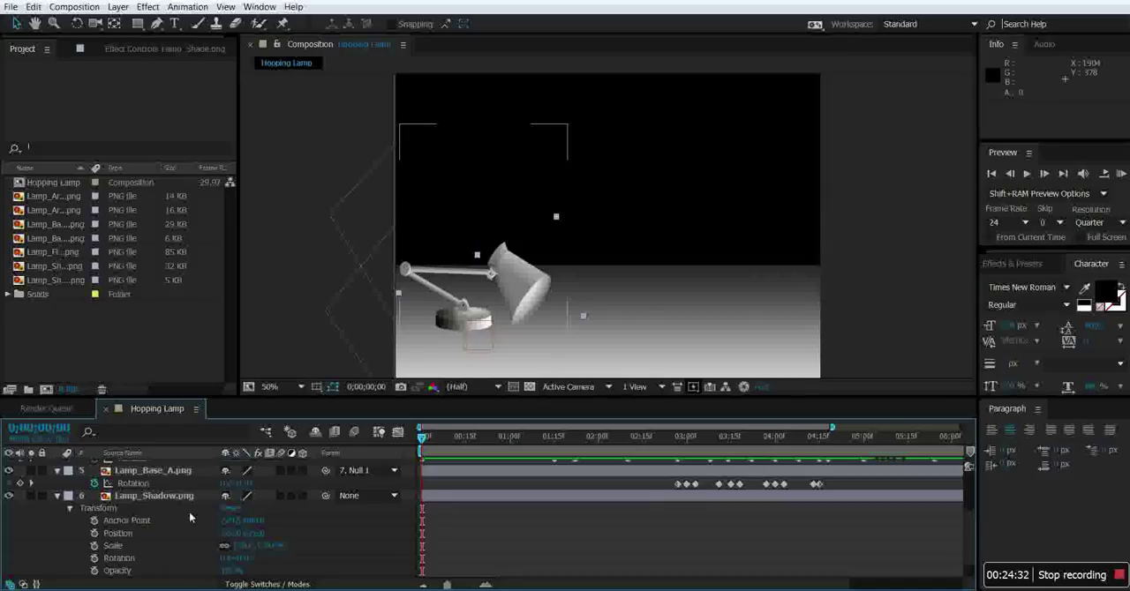
left_click_drag(422, 439, 432, 439)
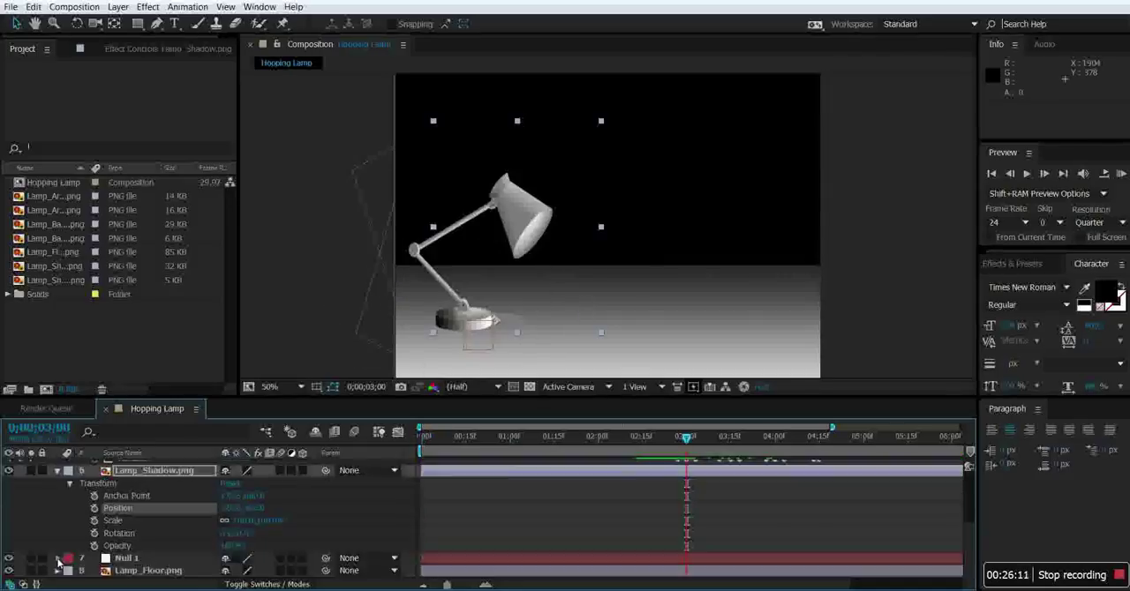
scroll(179, 563, "down", 2)
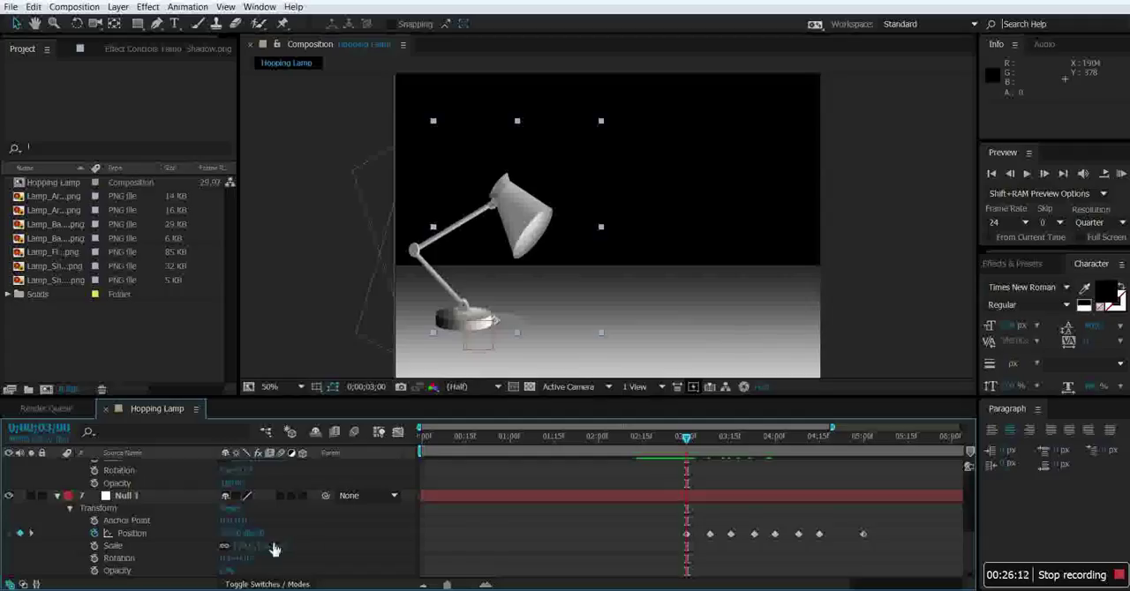
scroll(491, 532, "up", 2)
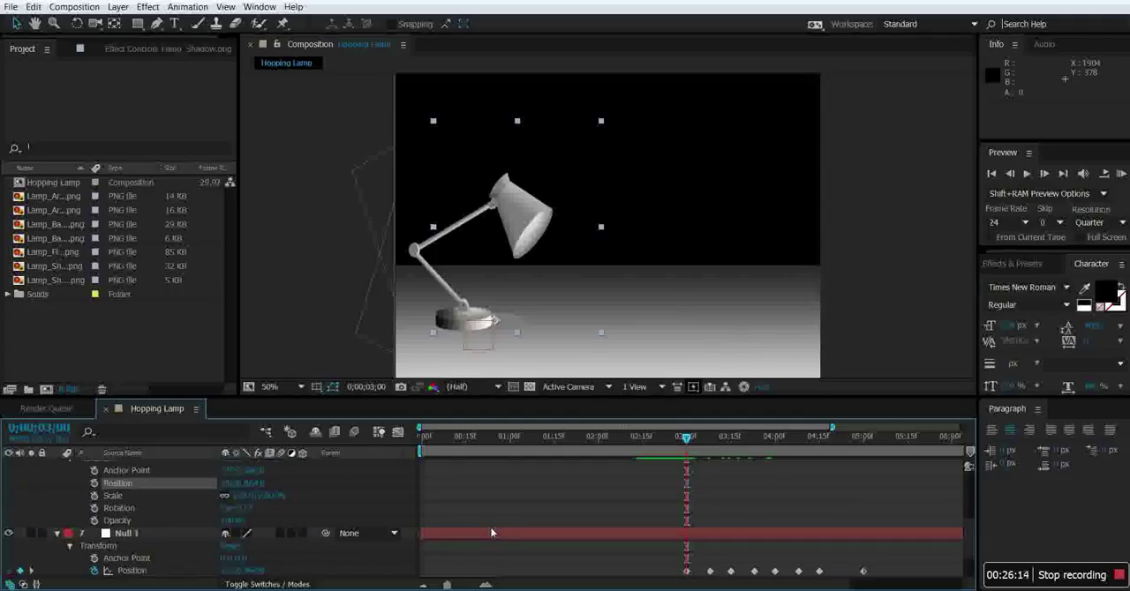
left_click(94, 483)
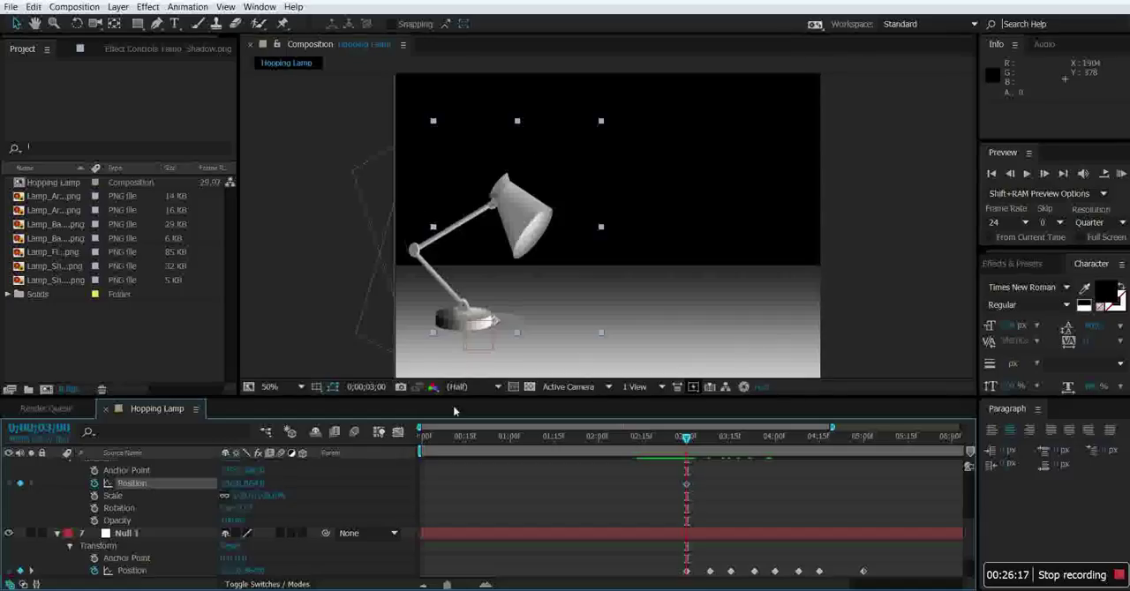
left_click_drag(227, 487, 155, 488)
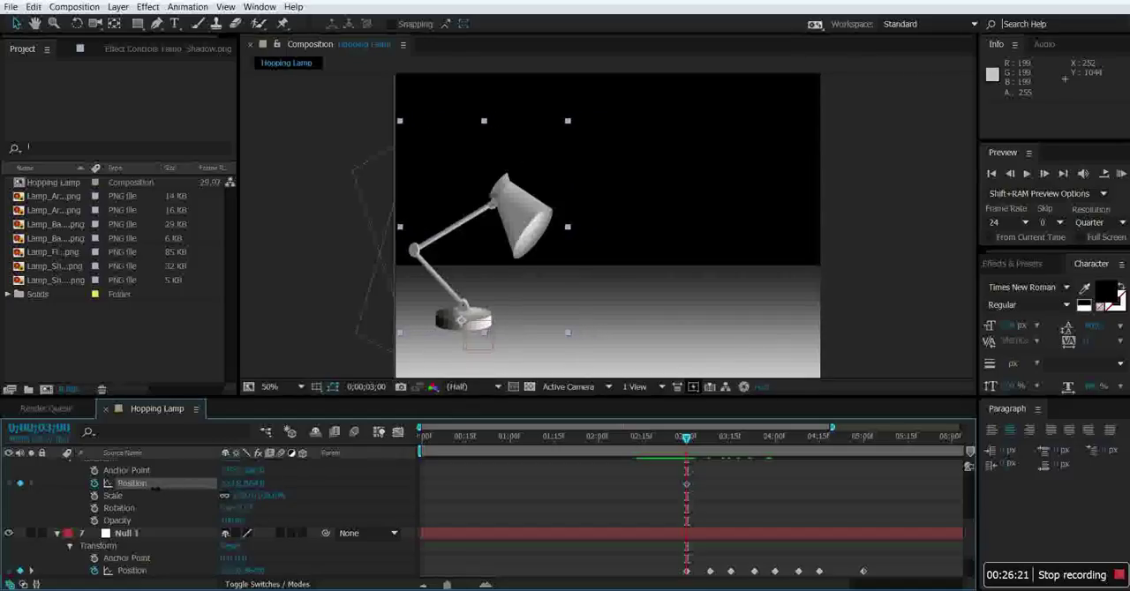
left_click_drag(255, 486, 260, 486)
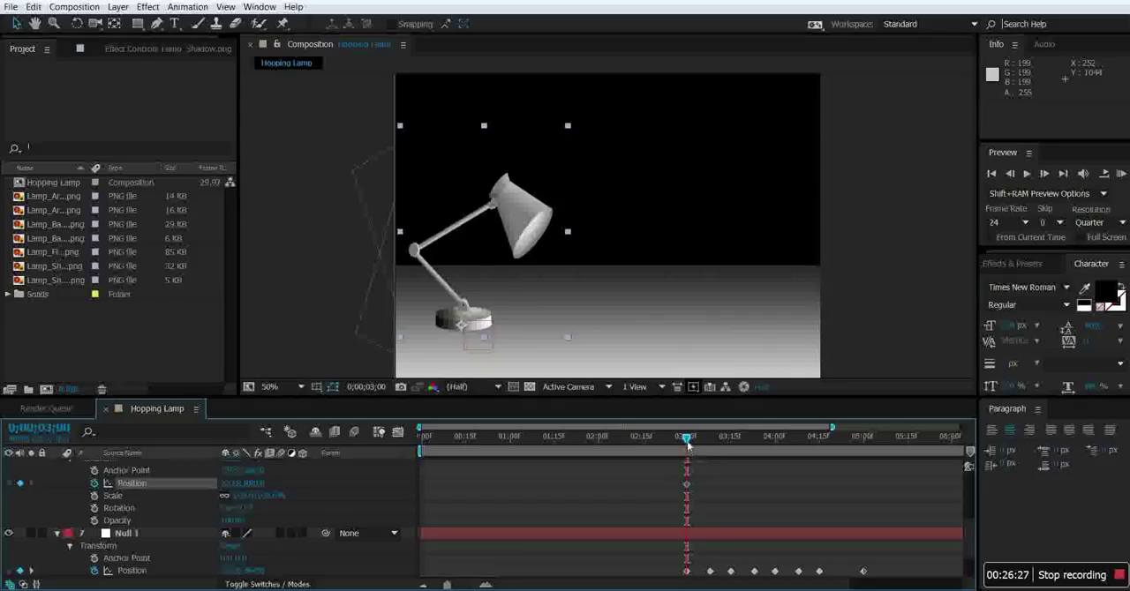
Keyframe Lamp_Shadow's horizontal position under the lamp base at 0;00;03;15 and 0;00;04;00.
left_click_drag(720, 443, 731, 445)
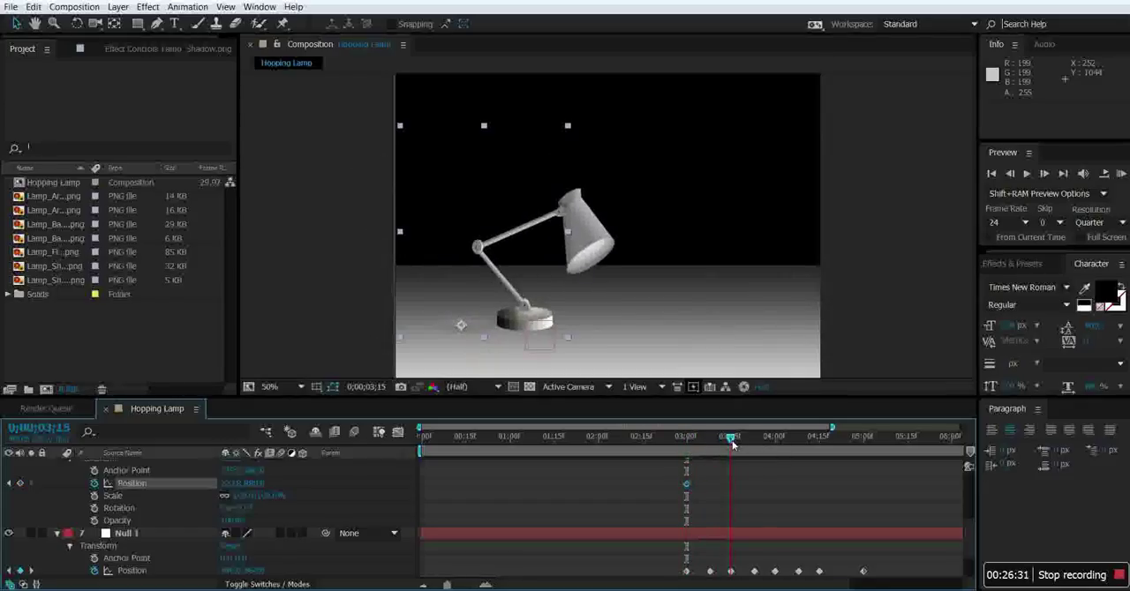
left_click_drag(241, 488, 393, 496)
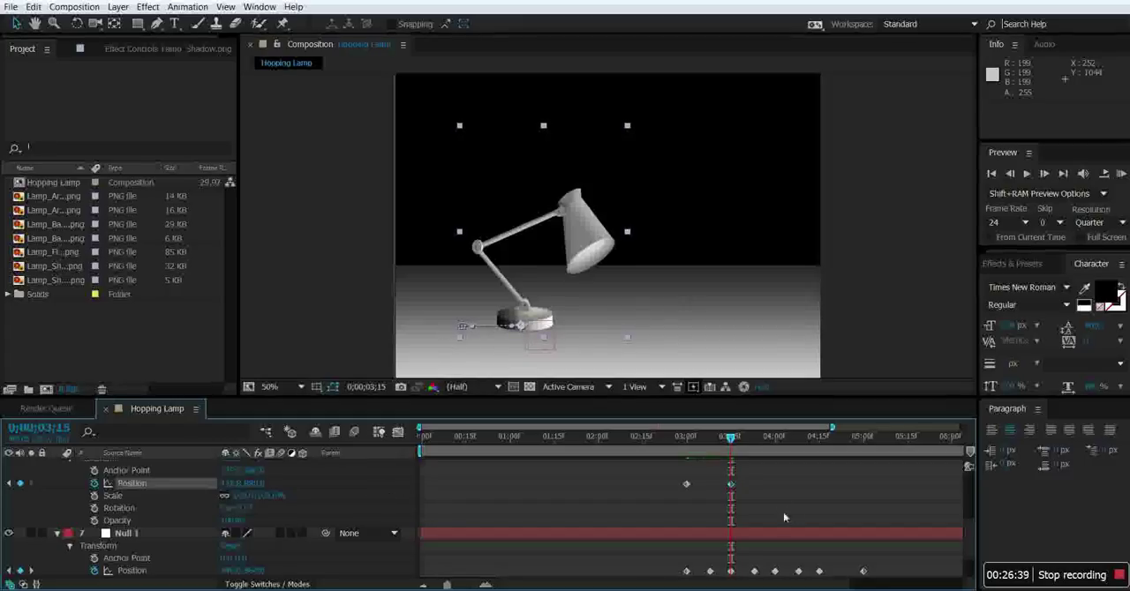
left_click(797, 438)
left_click_drag(798, 441, 775, 439)
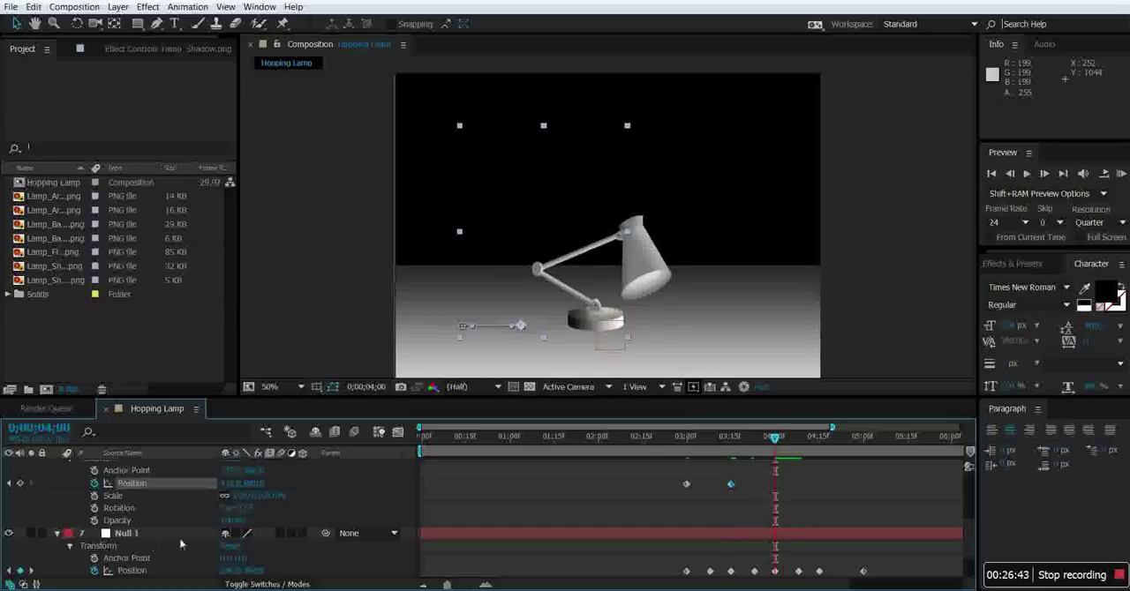
left_click_drag(230, 483, 428, 496)
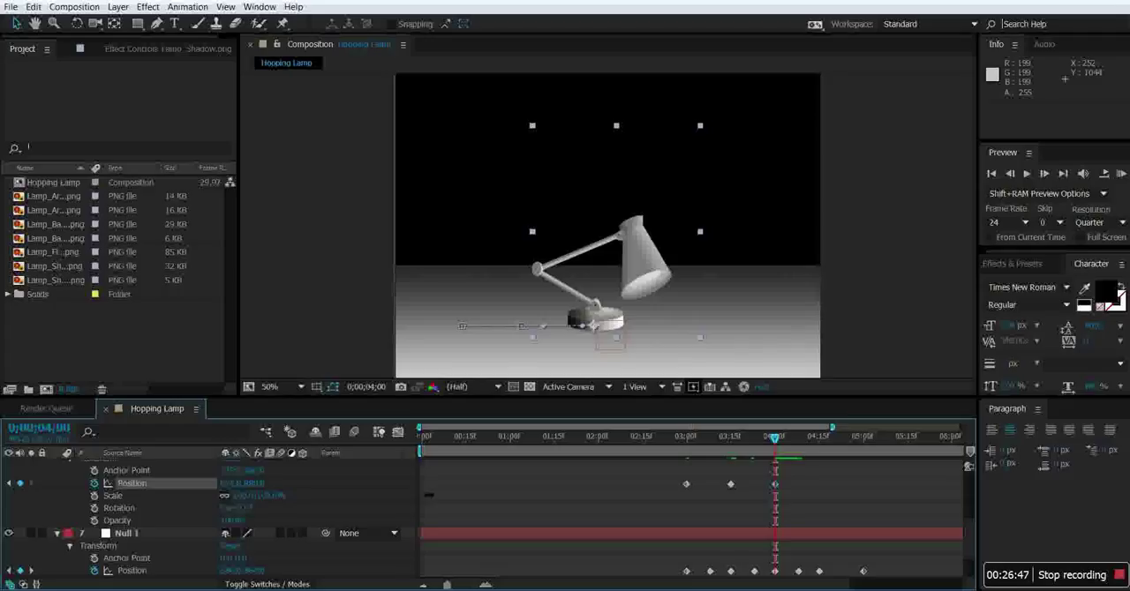
Keyframe Lamp_Shadow's horizontal position under the lamp base at 0;00;04;15 and 0;00;05;00.
left_click_drag(775, 444, 822, 444)
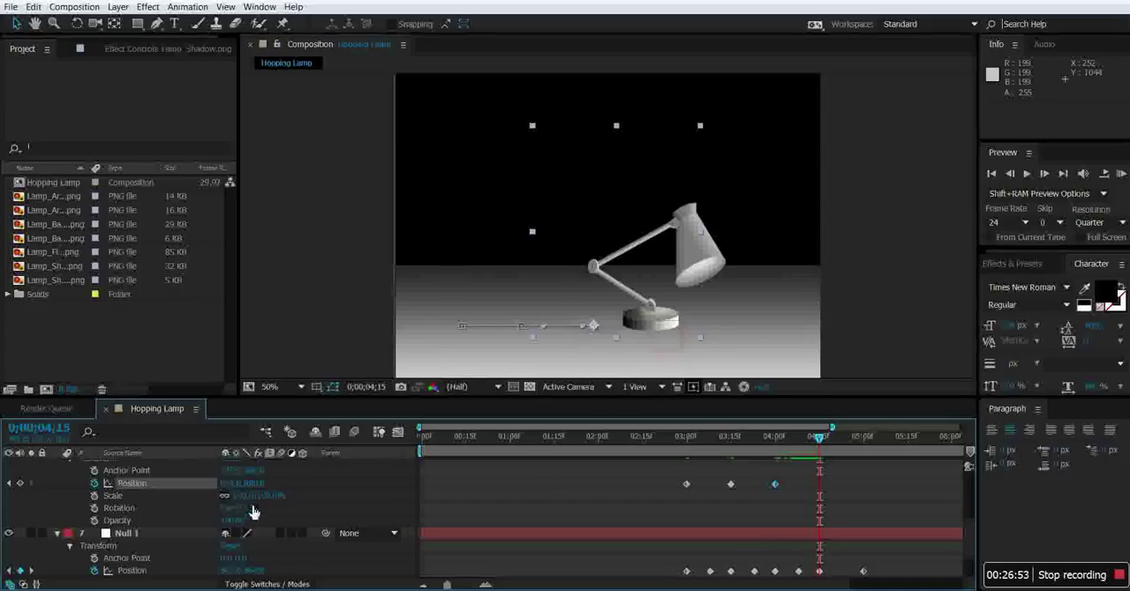
left_click_drag(232, 483, 390, 496)
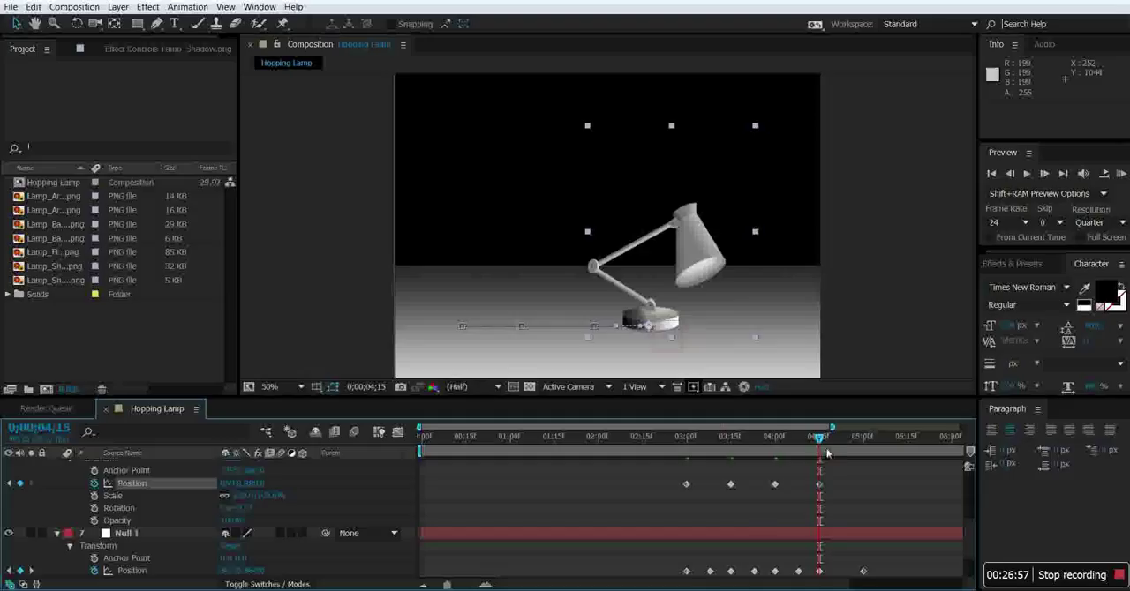
left_click_drag(812, 441, 863, 441)
left_click_drag(231, 484, 400, 496)
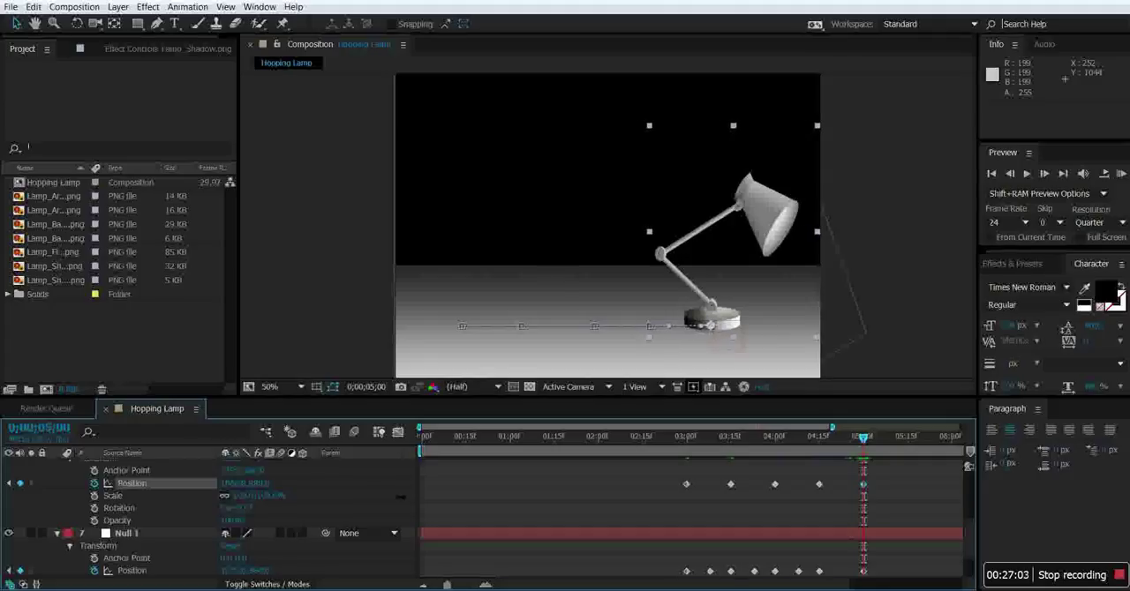
right_click(396, 500)
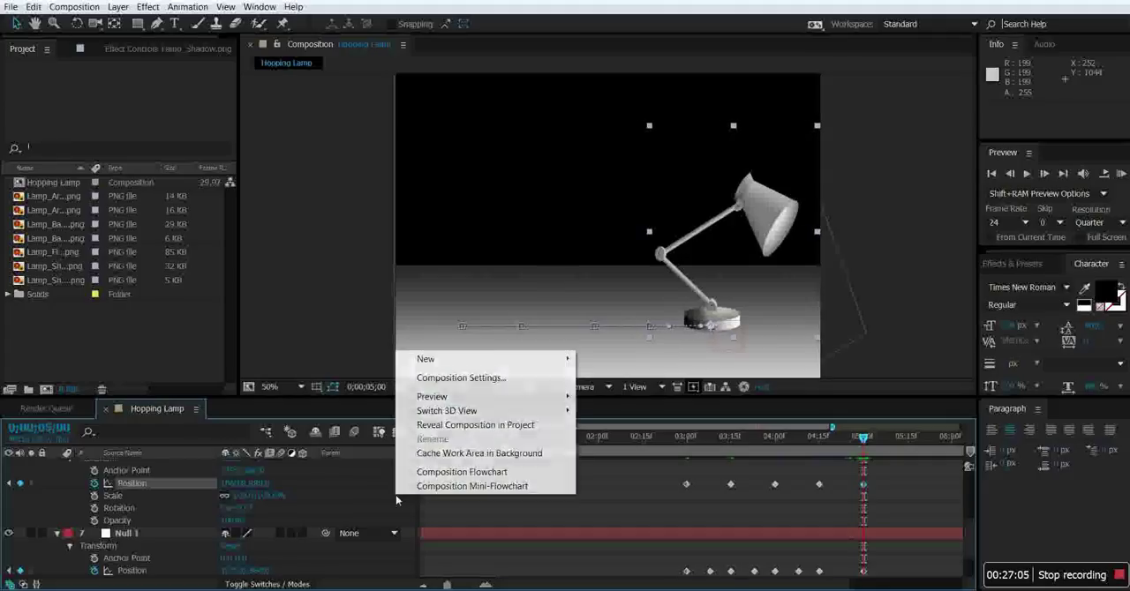
left_click(350, 346)
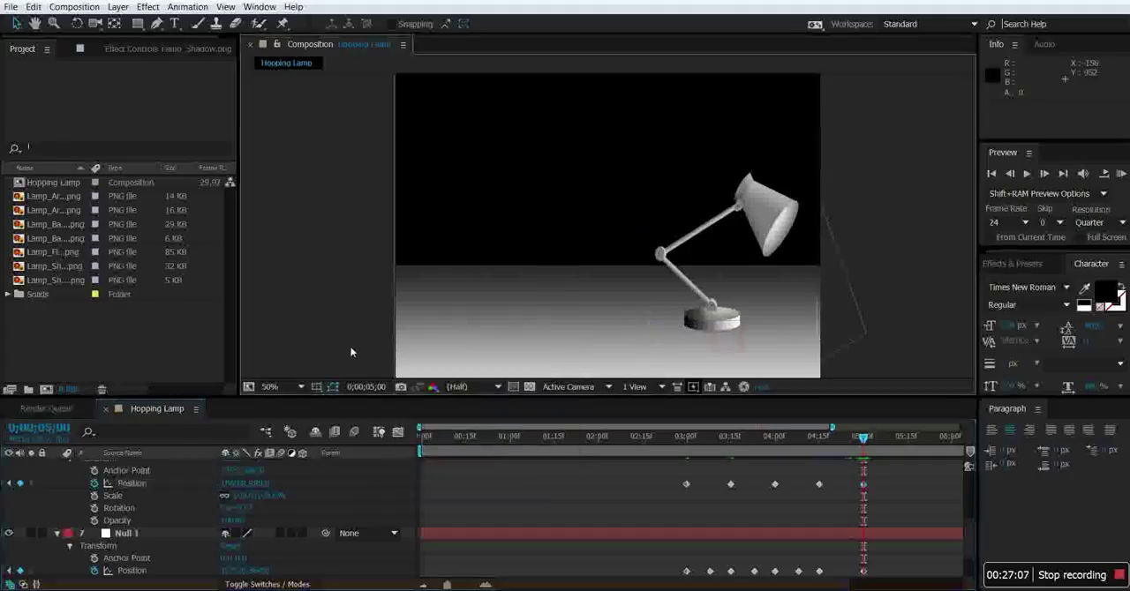
Apply Brightness & Contrast to Lamp_Shadow and lower its Brightness until the shadow is clearly dark beneath the airborne lamp at 0;00;03;06.
left_click_drag(861, 441, 687, 479)
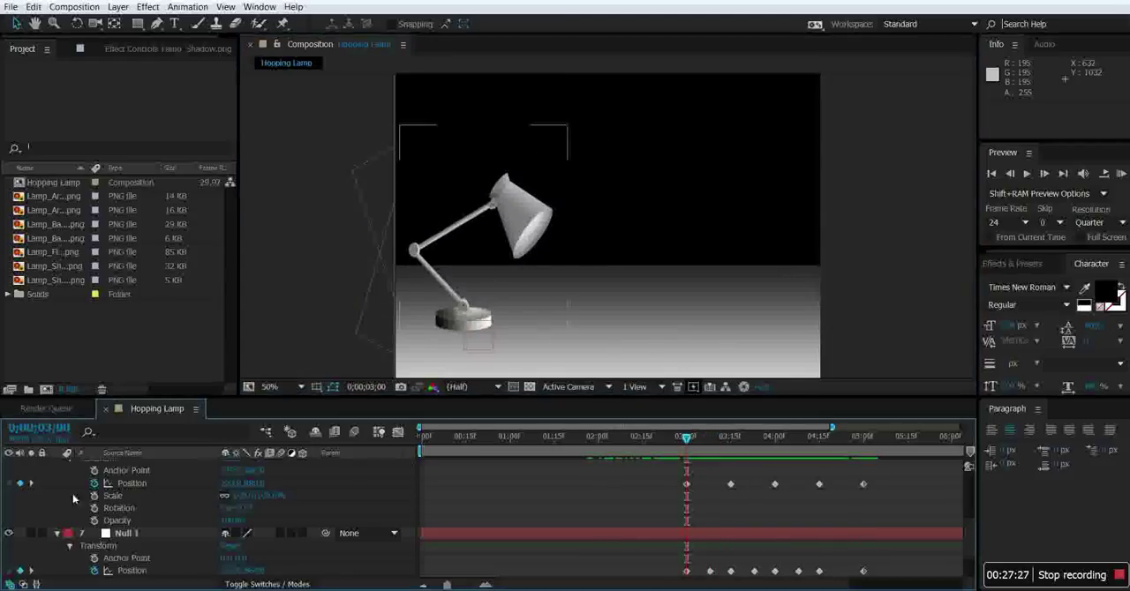
scroll(95, 498, "up", 1)
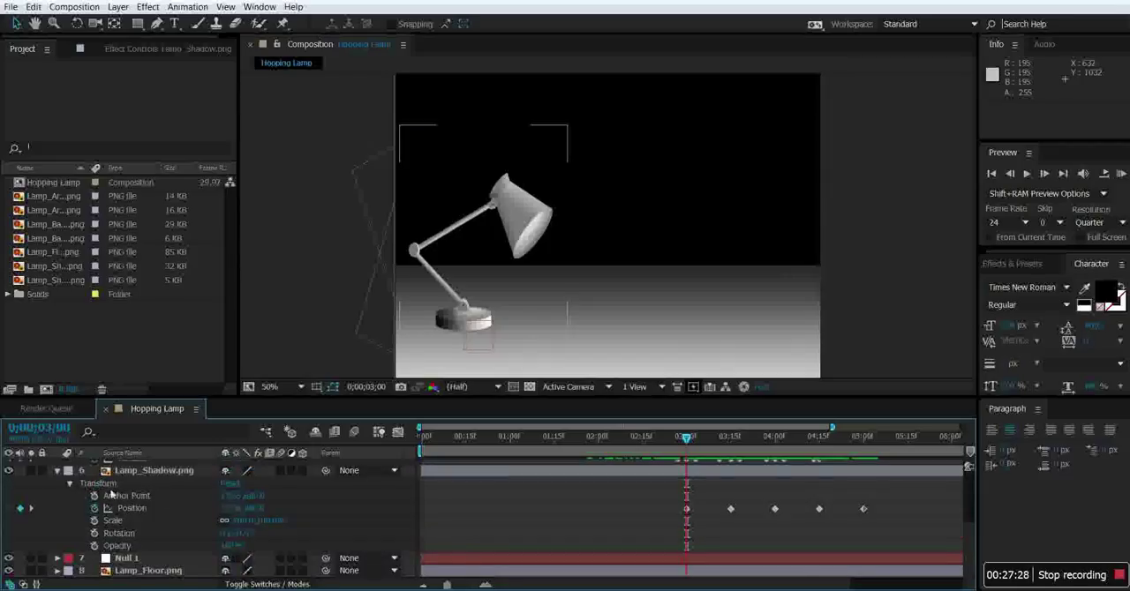
left_click(139, 472)
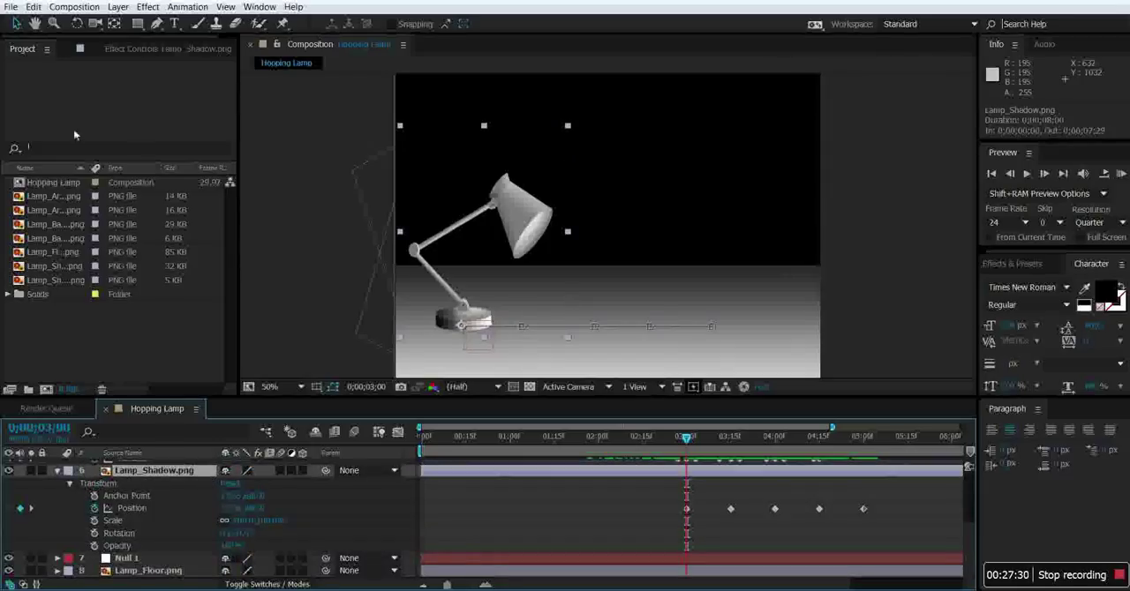
left_click(147, 8)
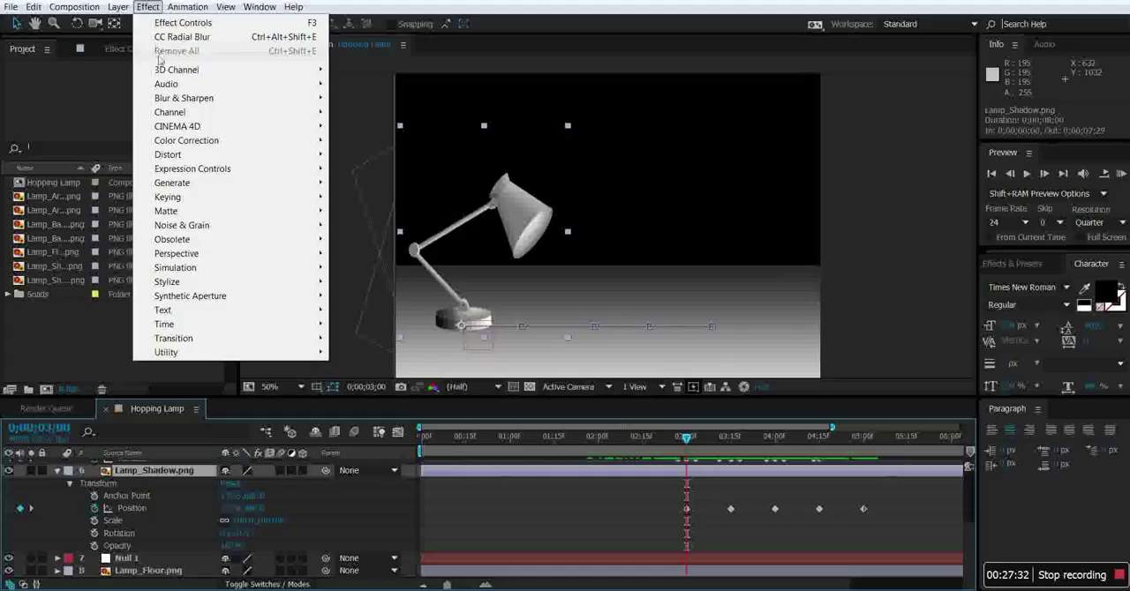
mouse_move(220, 202)
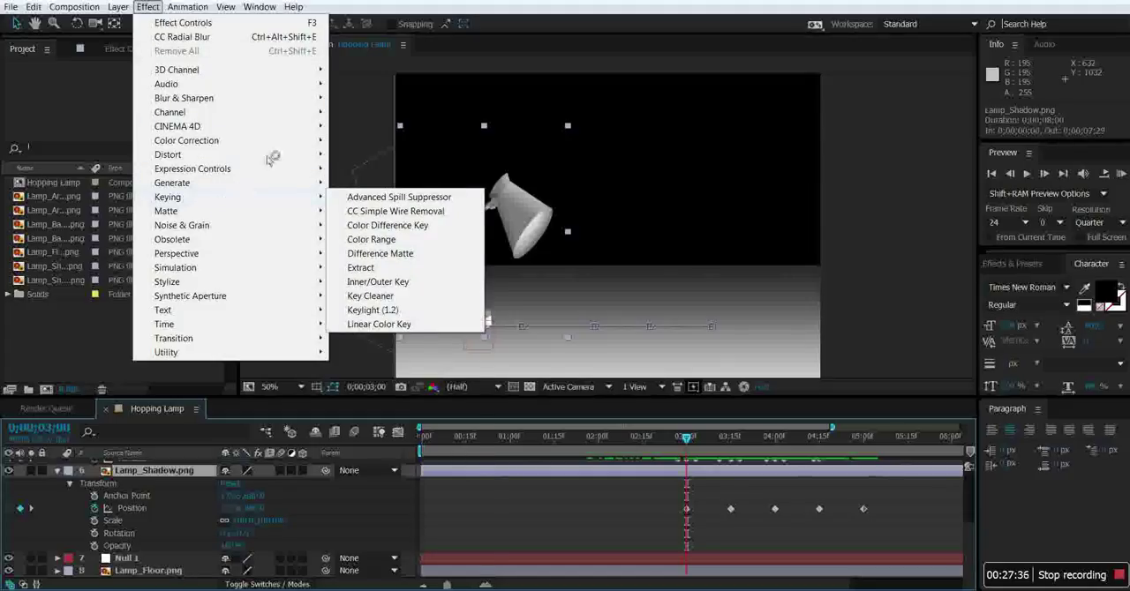
mouse_move(283, 146)
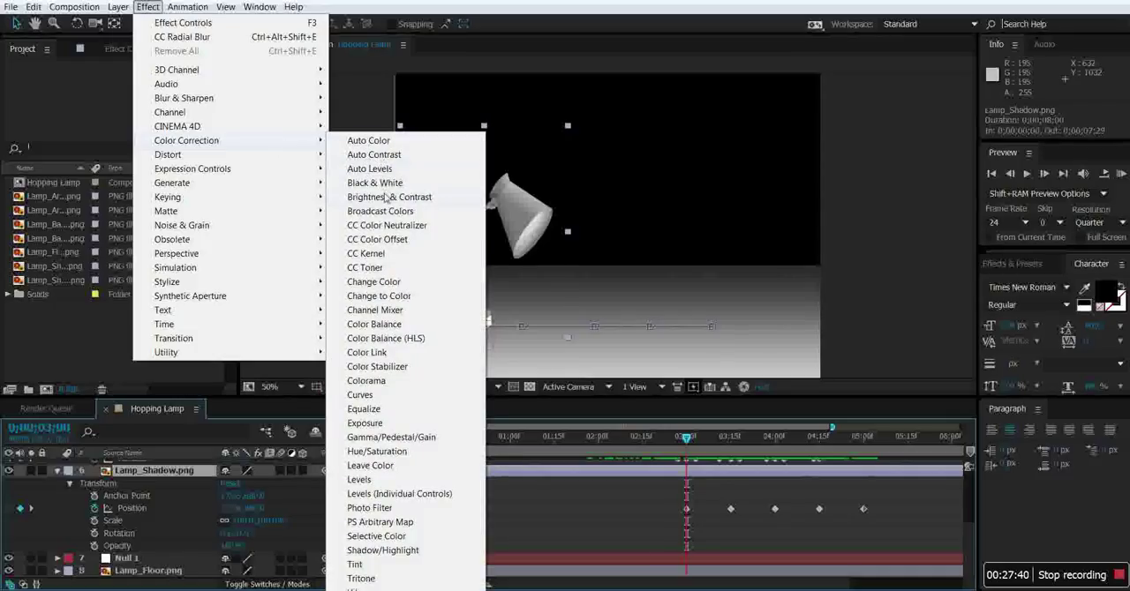
left_click(387, 198)
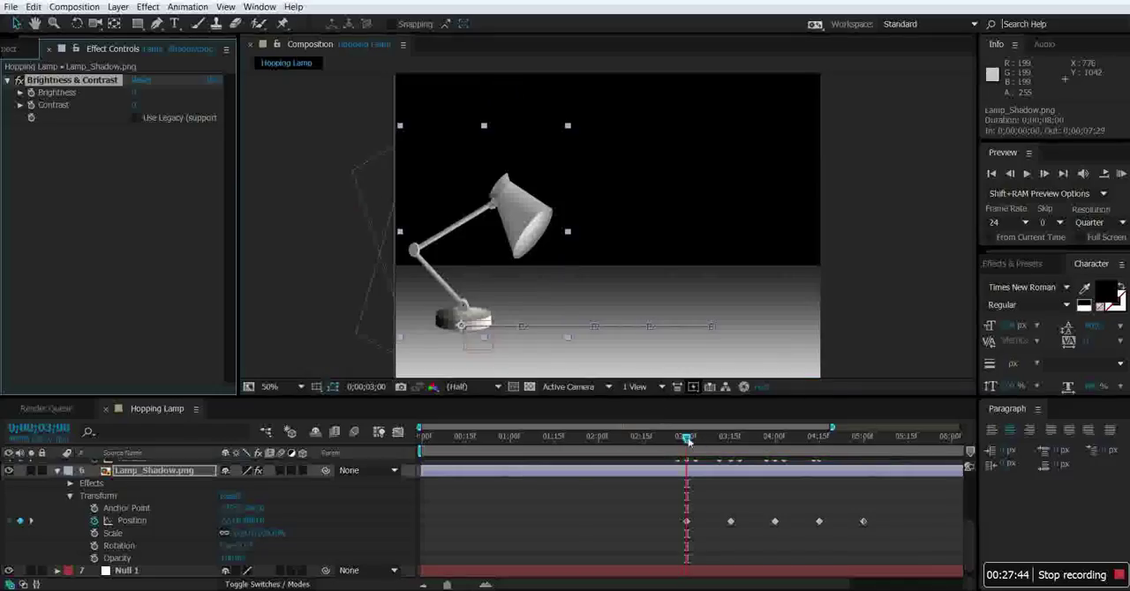
left_click_drag(688, 439, 703, 439)
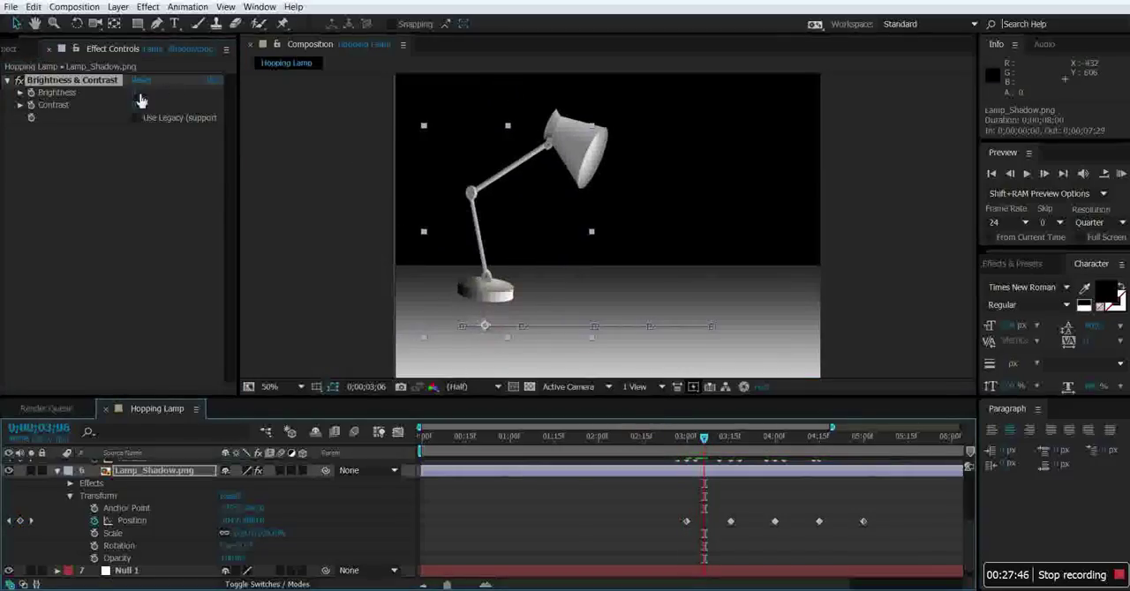
left_click_drag(137, 94, 62, 95)
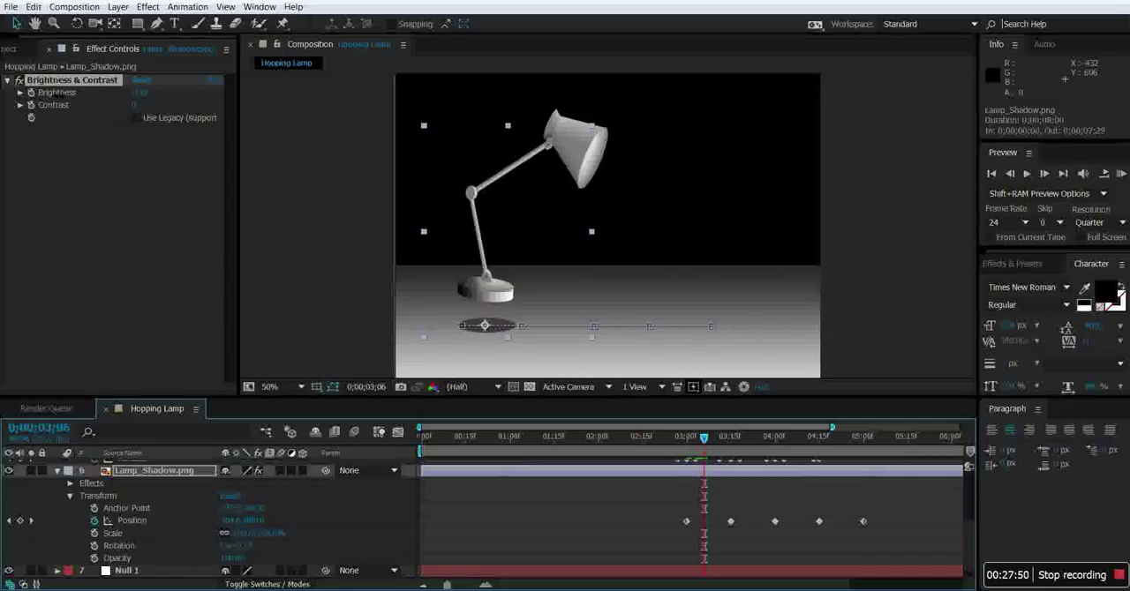
Add Gaussian Blur to Lamp_Shadow, set a Blurriness keyframe at 0;00;03;00, and expand the blur's properties in the timeline.
left_click_drag(703, 439, 685, 456)
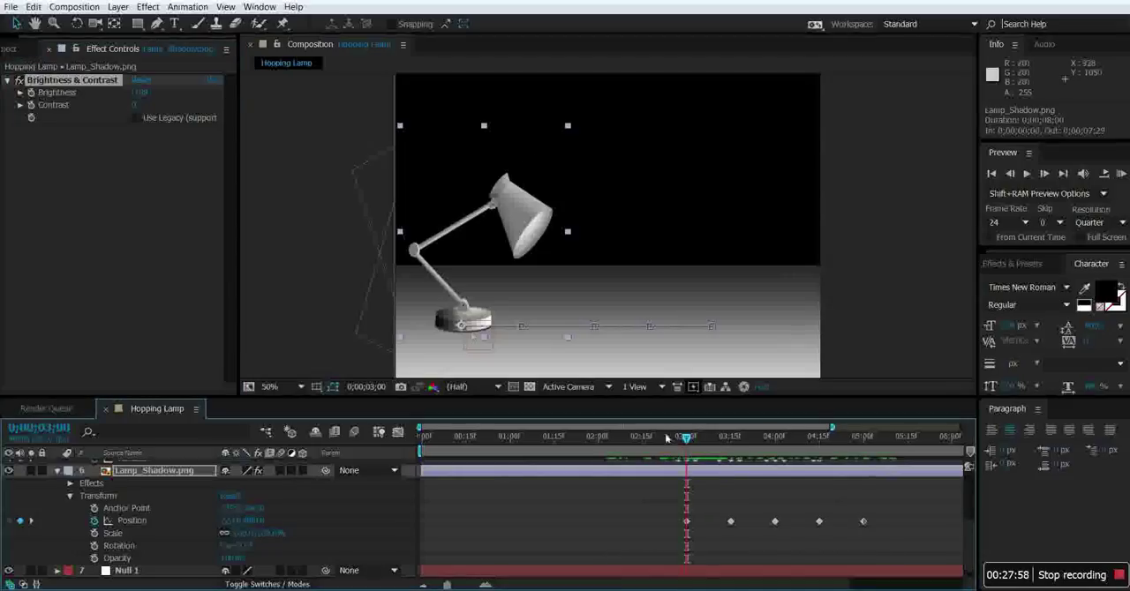
left_click(147, 6)
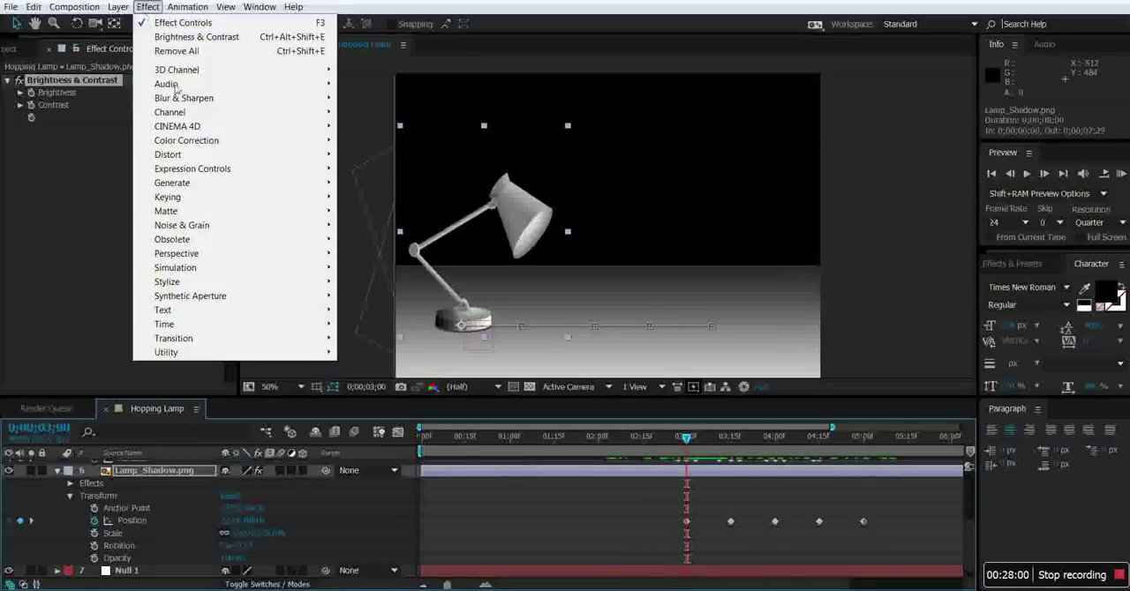
mouse_move(251, 99)
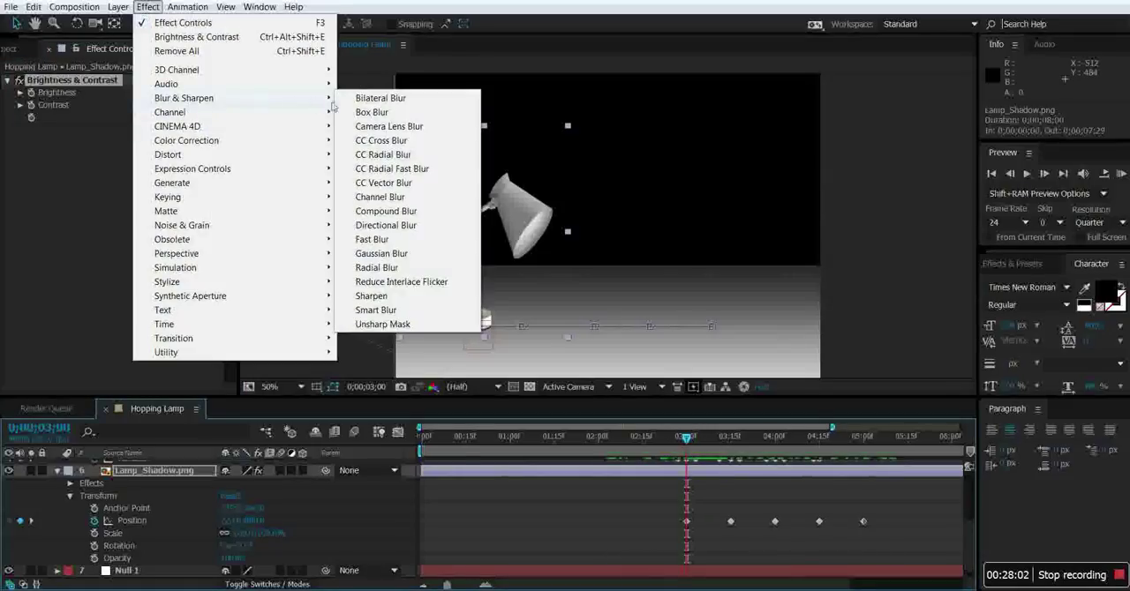
left_click(391, 255)
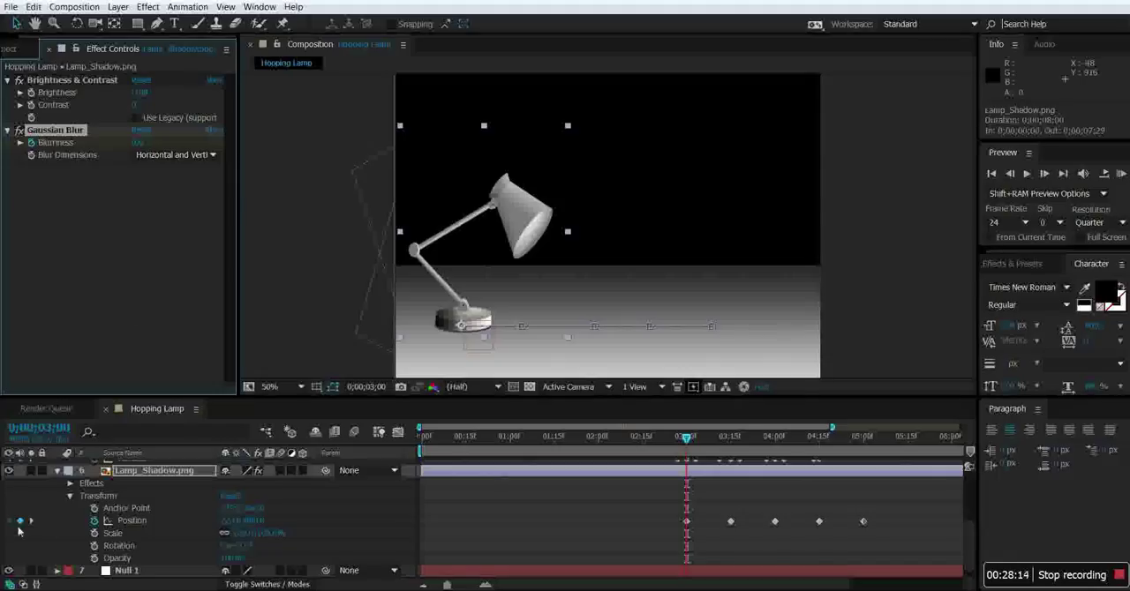
left_click(70, 484)
left_click(83, 509)
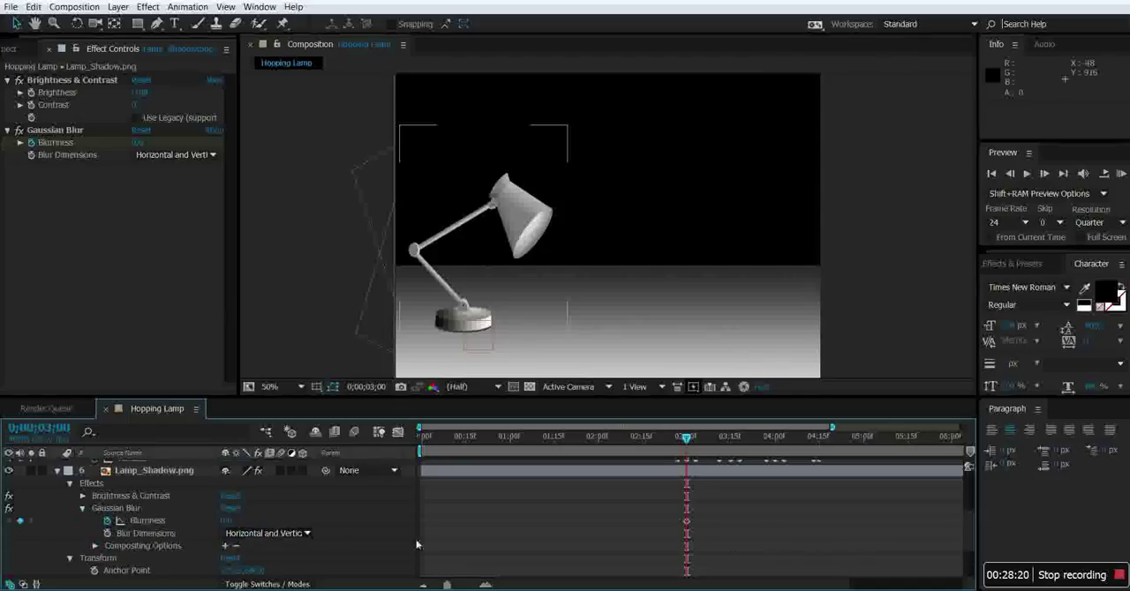
Add Blurriness keyframes to Lamp_Shadow's Gaussian Blur at 0;00;03;15, 0;00;04;00 and 0;00;04;15, keeping the shadow unblurred at each landing.
left_click_drag(688, 442, 730, 442)
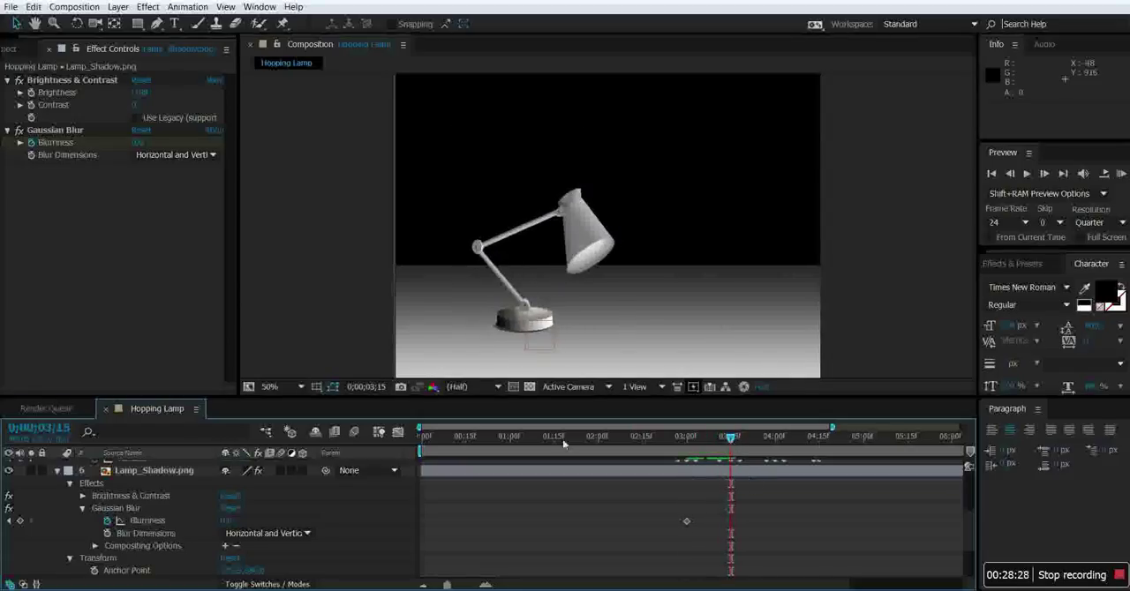
left_click(20, 522)
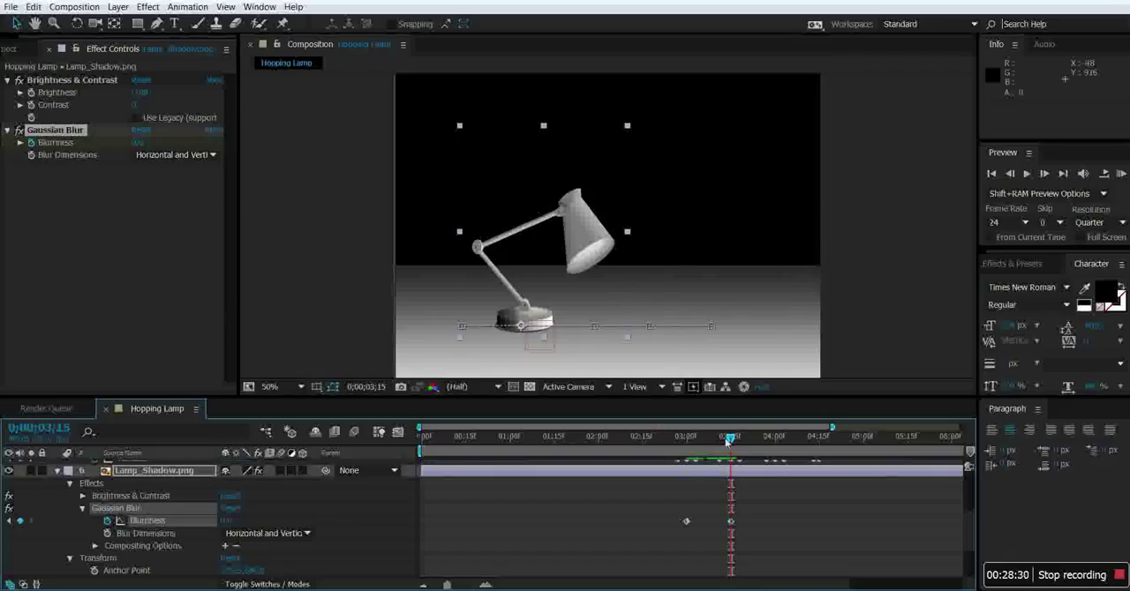
left_click_drag(736, 441, 775, 440)
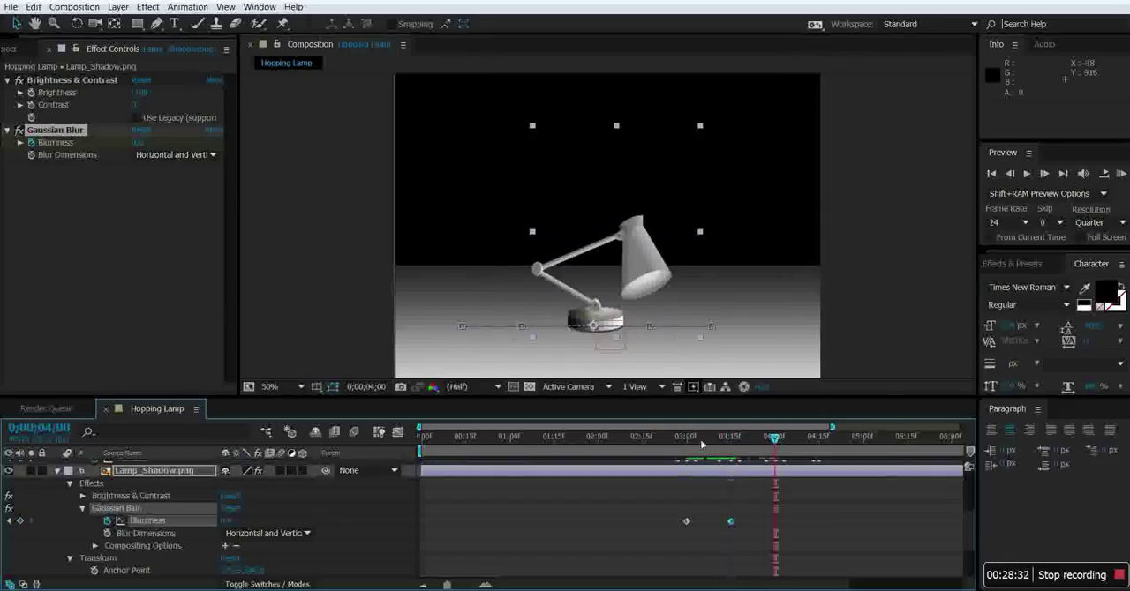
left_click(20, 521)
left_click_drag(774, 440, 819, 445)
left_click(20, 521)
Raise Lamp_Shadow's Blurriness mid-hop at 0;00;03;08, 0;00;03;23 and 0;00;04;08 so the shadow softens while the lamp is airborne.
left_click_drag(818, 443, 709, 472)
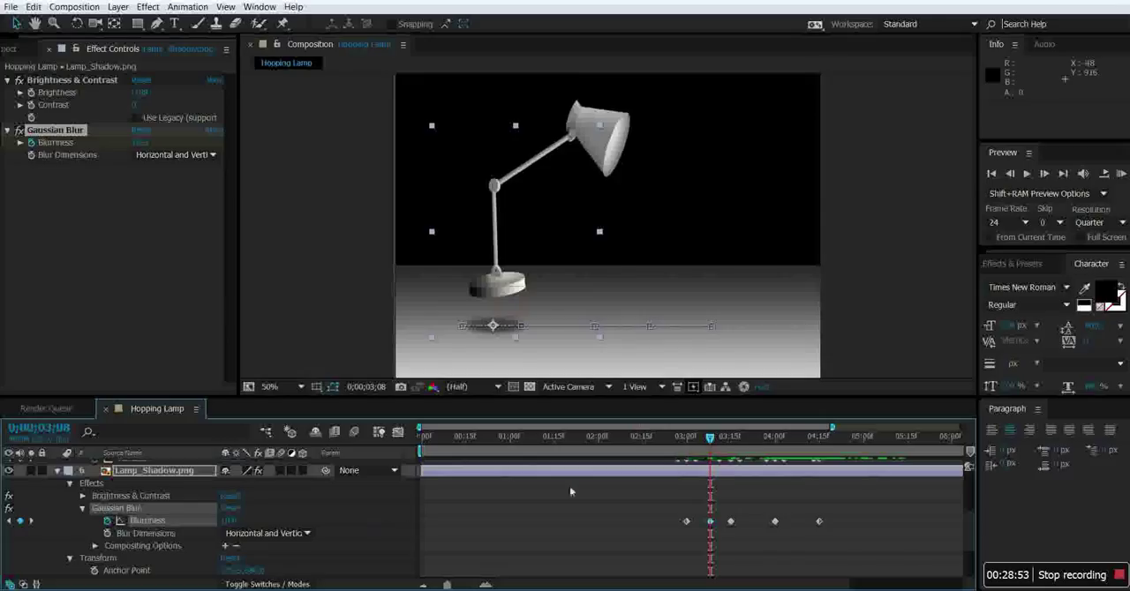
left_click_drag(713, 441, 756, 441)
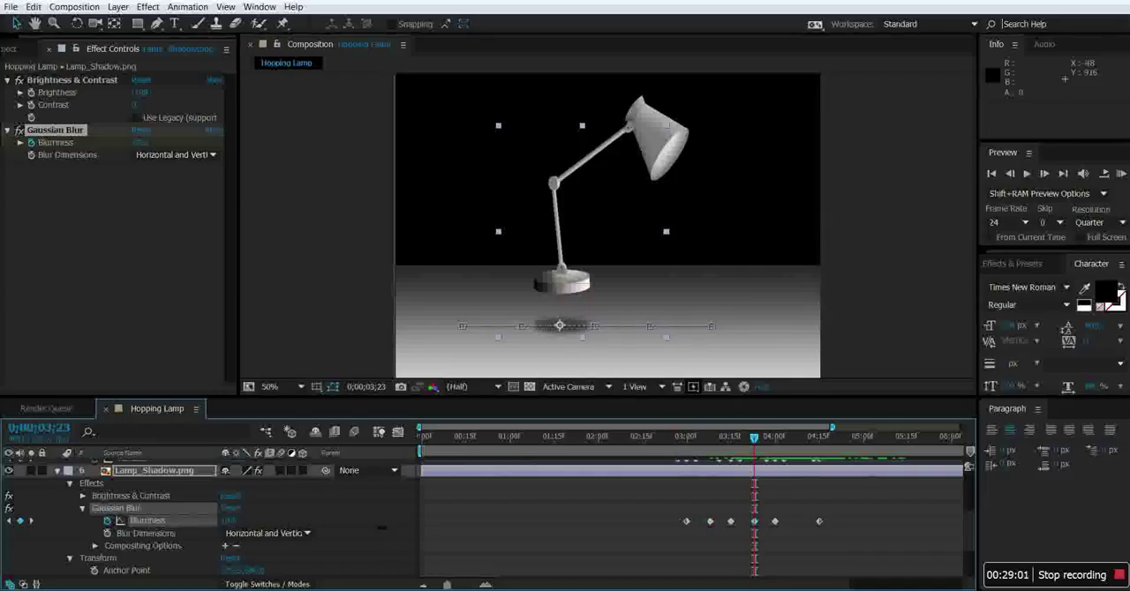
left_click_drag(755, 437, 798, 438)
left_click_drag(227, 521, 233, 522)
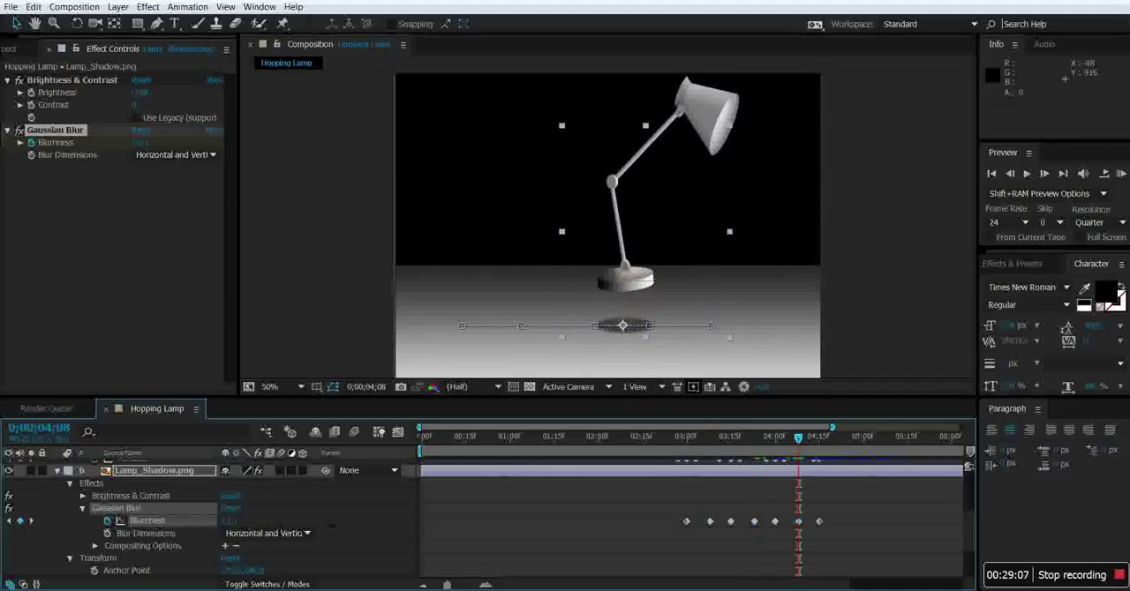
left_click_drag(363, 528, 386, 530)
Collapse Lamp_Shadow's effects and keyframe its Opacity at full strength at 0;00;03;00, 0;00;04;00 and 0;00;05;00.
left_click_drag(797, 455, 686, 472)
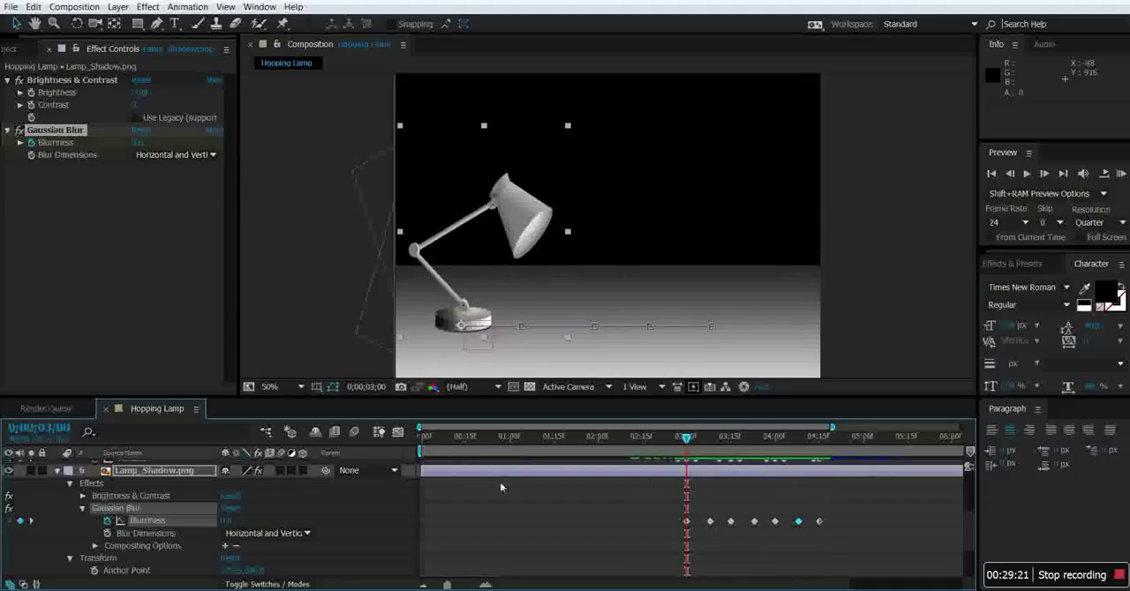
left_click(83, 509)
left_click(70, 484)
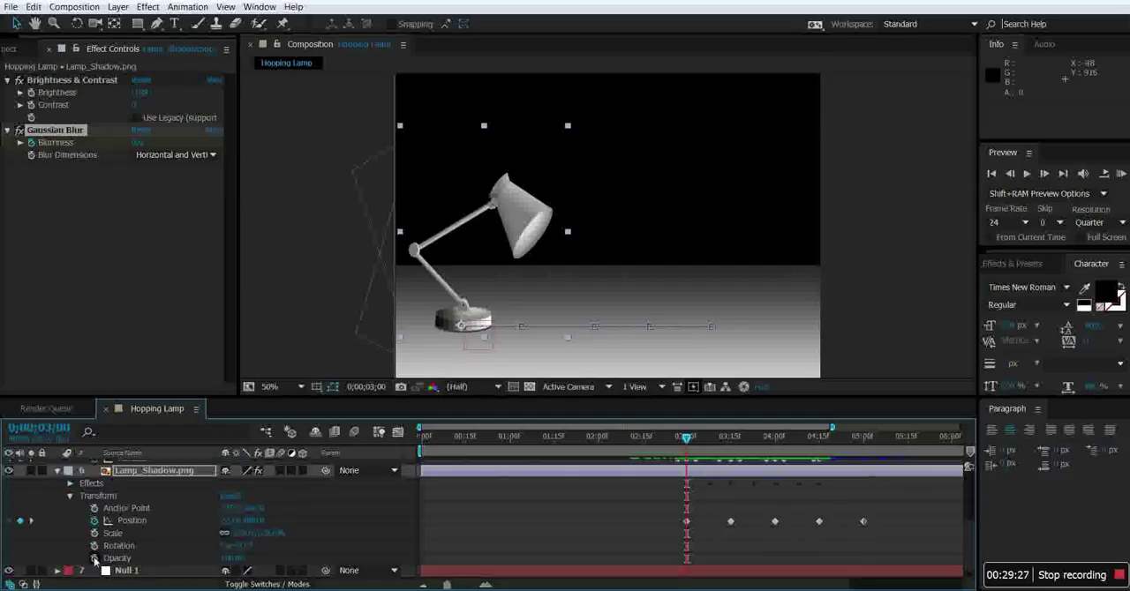
left_click(94, 559)
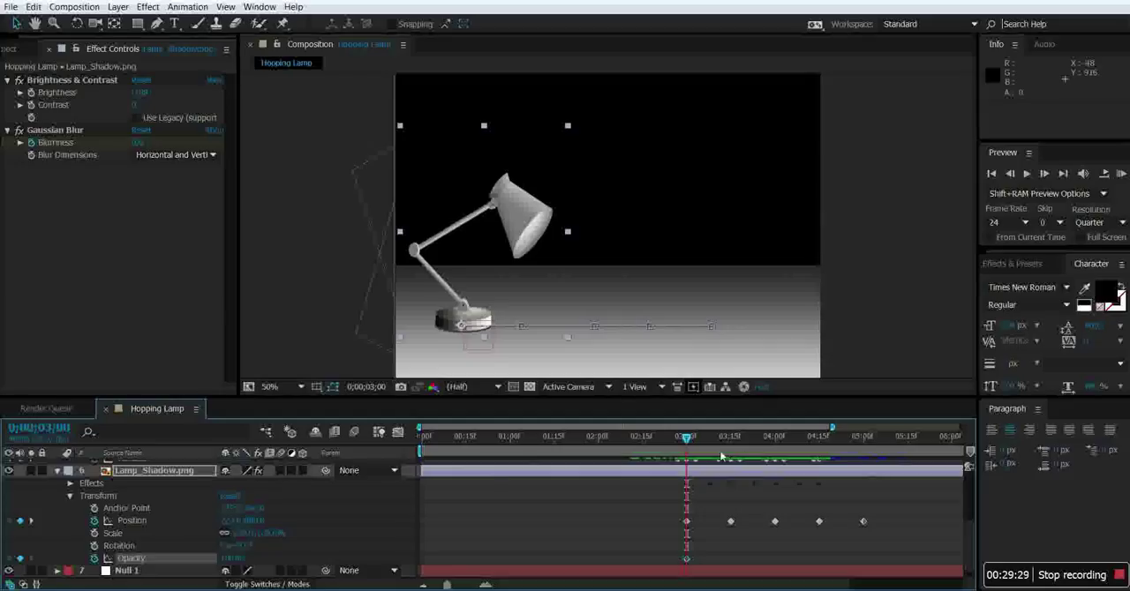
left_click_drag(686, 438, 774, 441)
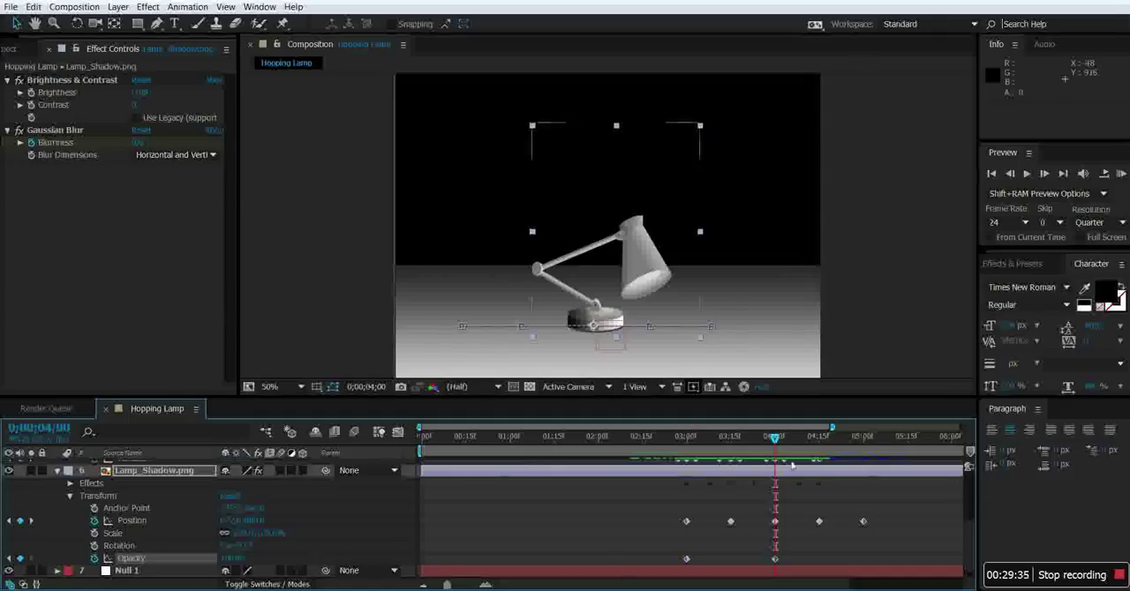
left_click_drag(774, 438, 863, 441)
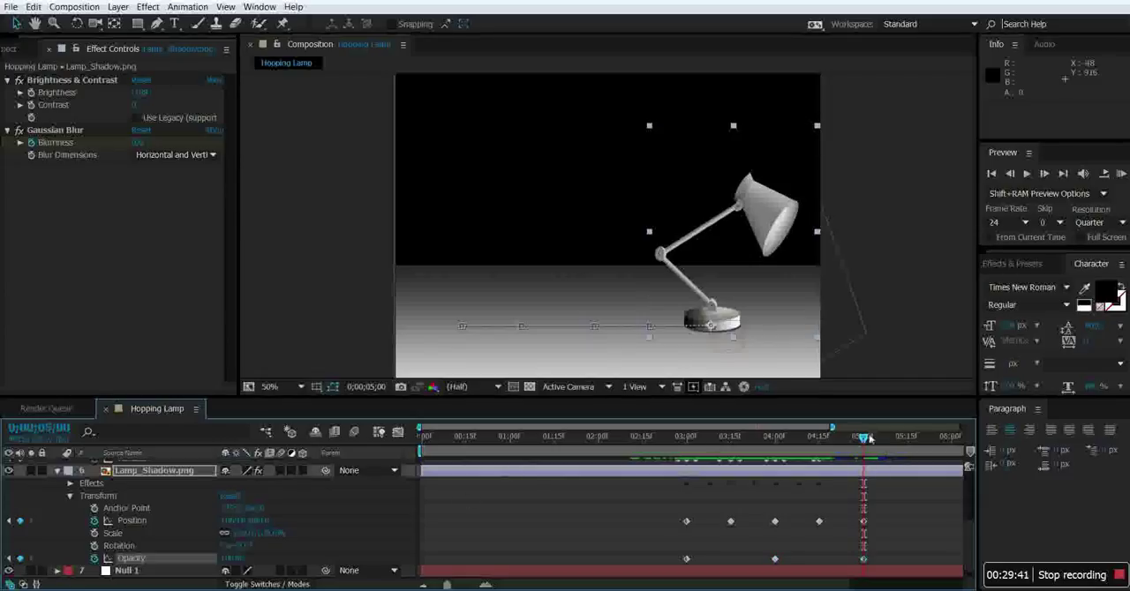
Add full-strength Opacity keyframes to Lamp_Shadow at the remaining landings, 0;00;04;15 and 0;00;03;15.
left_click_drag(863, 440, 819, 459)
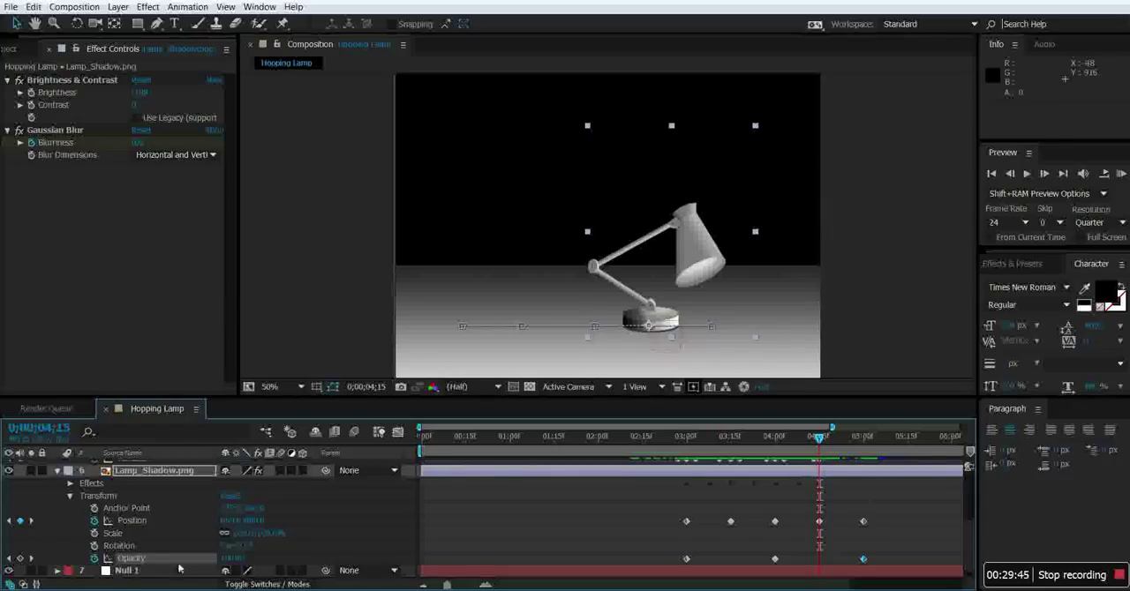
left_click(20, 561)
left_click_drag(818, 453, 731, 461)
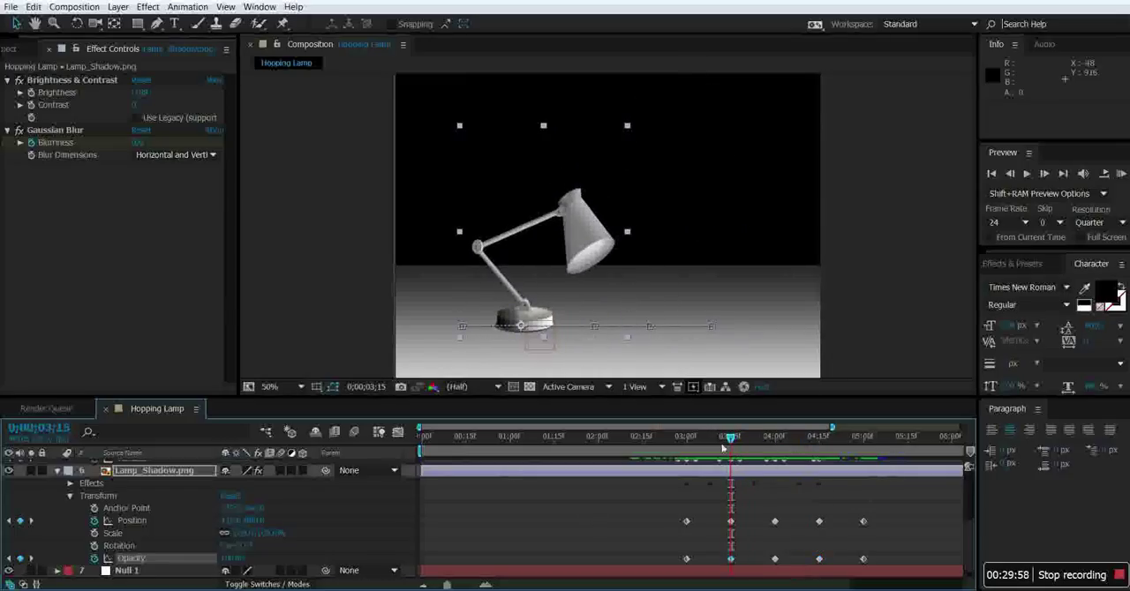
Lower Lamp_Shadow's Opacity mid-hop at 0;00;03;09, 0;00;03;24 and 0;00;04;08 so the shadow fades while the lamp is airborne.
left_click_drag(730, 441, 713, 446)
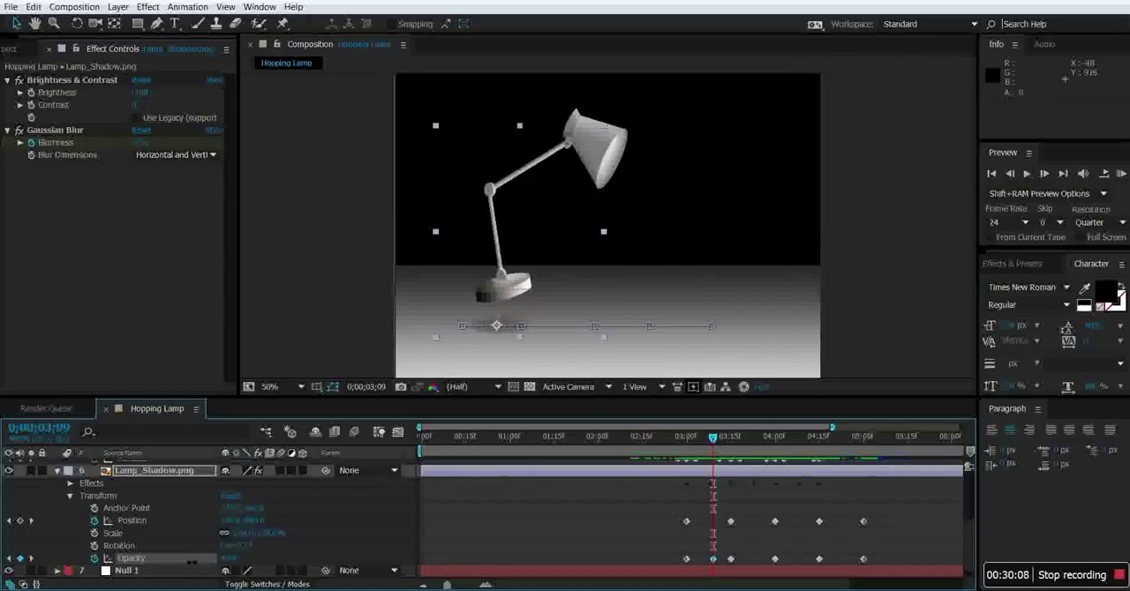
left_click_drag(713, 442, 758, 444)
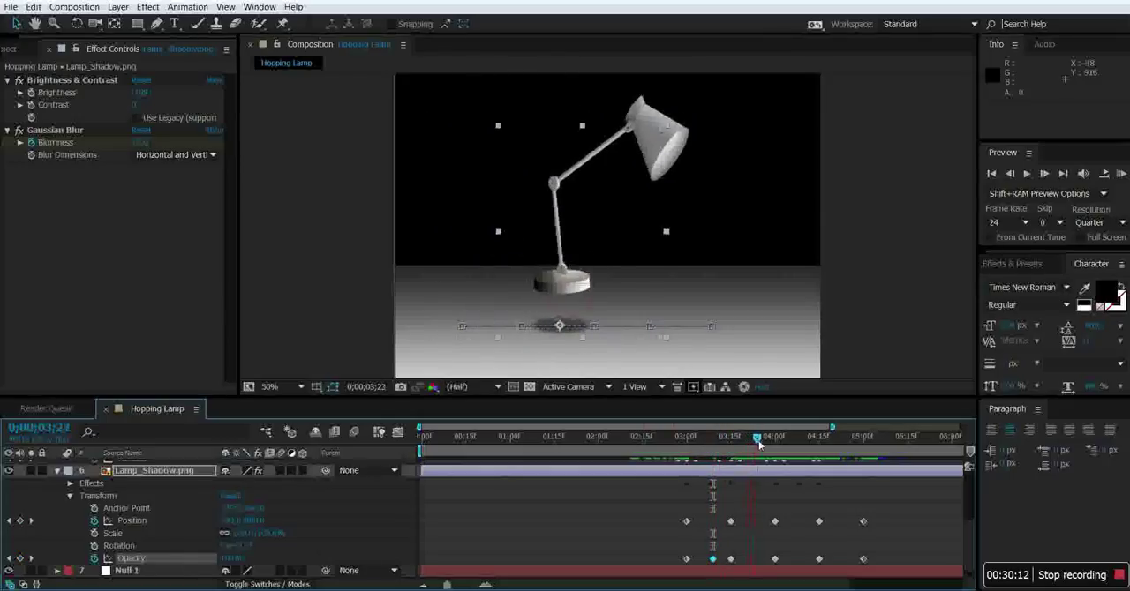
left_click_drag(235, 558, 219, 559)
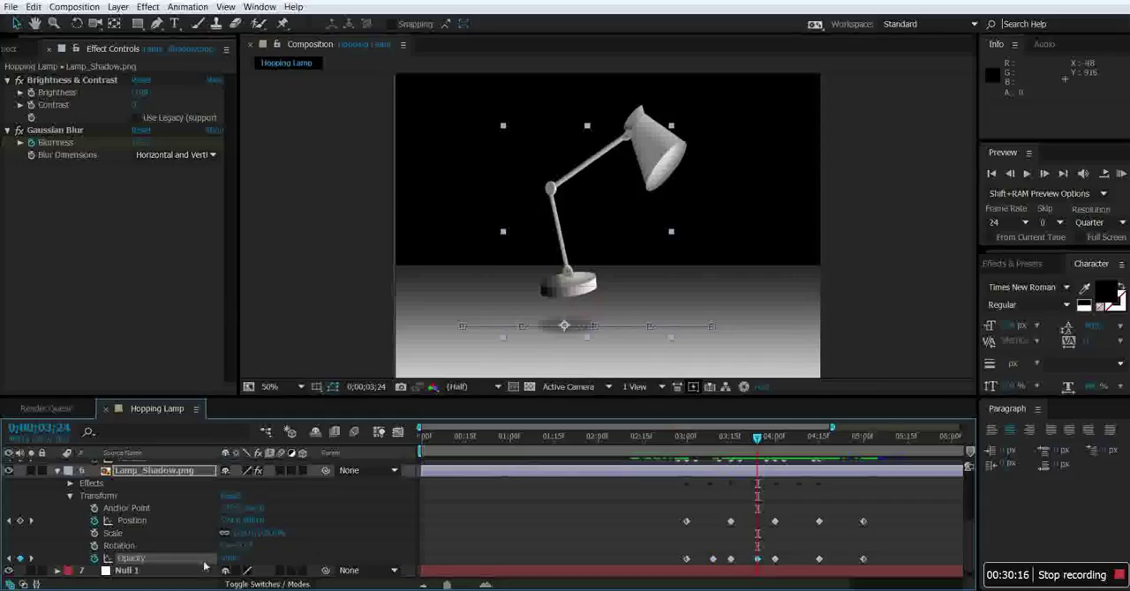
left_click_drag(759, 448, 799, 444)
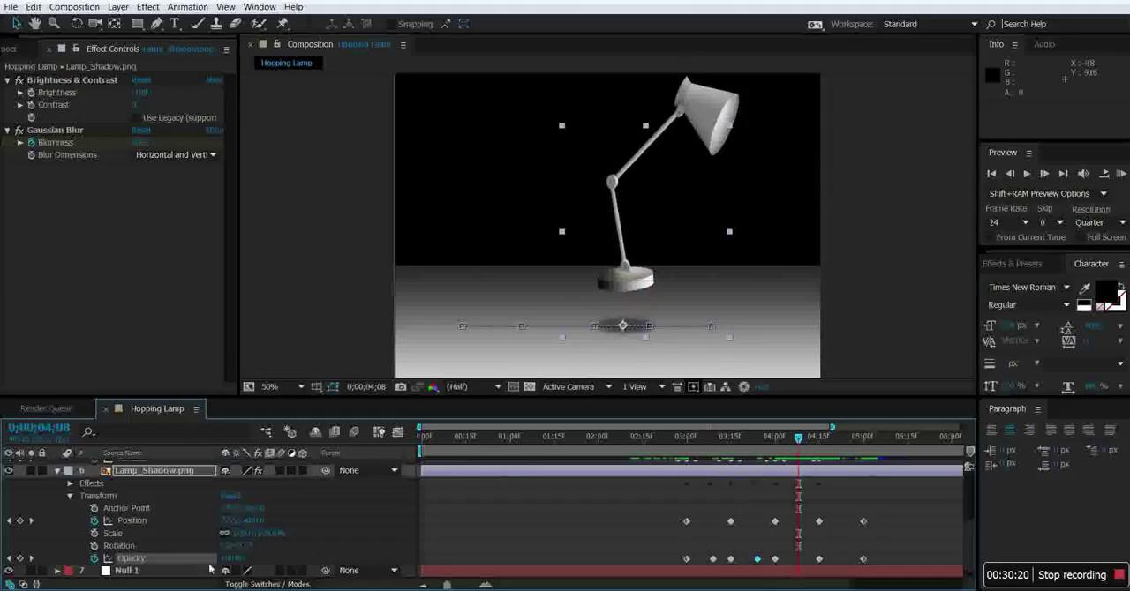
left_click_drag(240, 564, 220, 565)
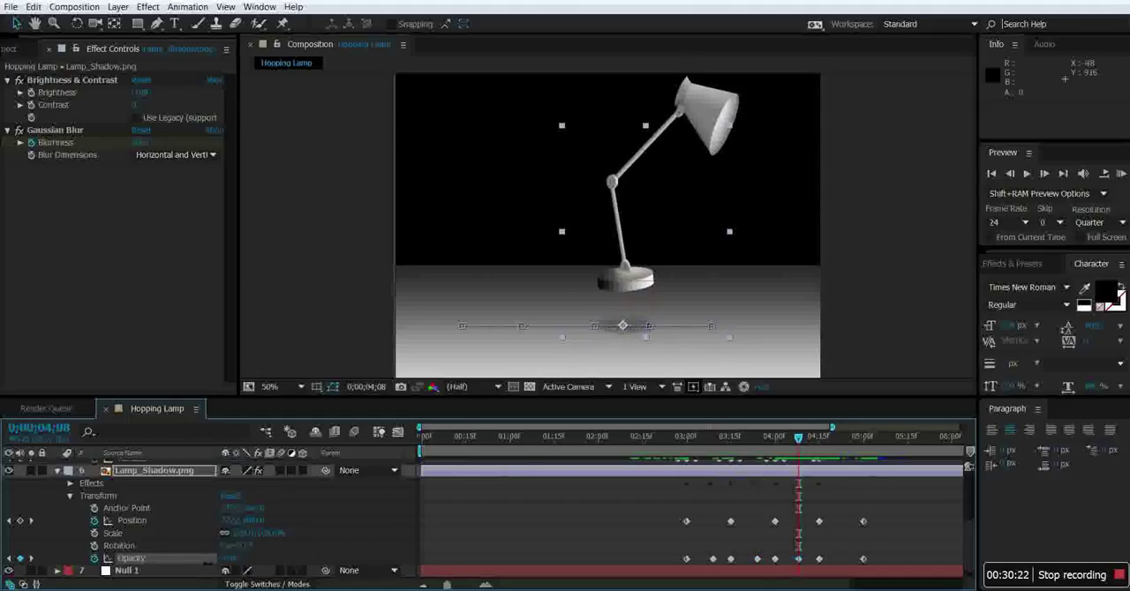
Collapse Lamp_Shadow's properties and preview the whole Hopping Lamp animation from the start to check the shadow.
key("space")
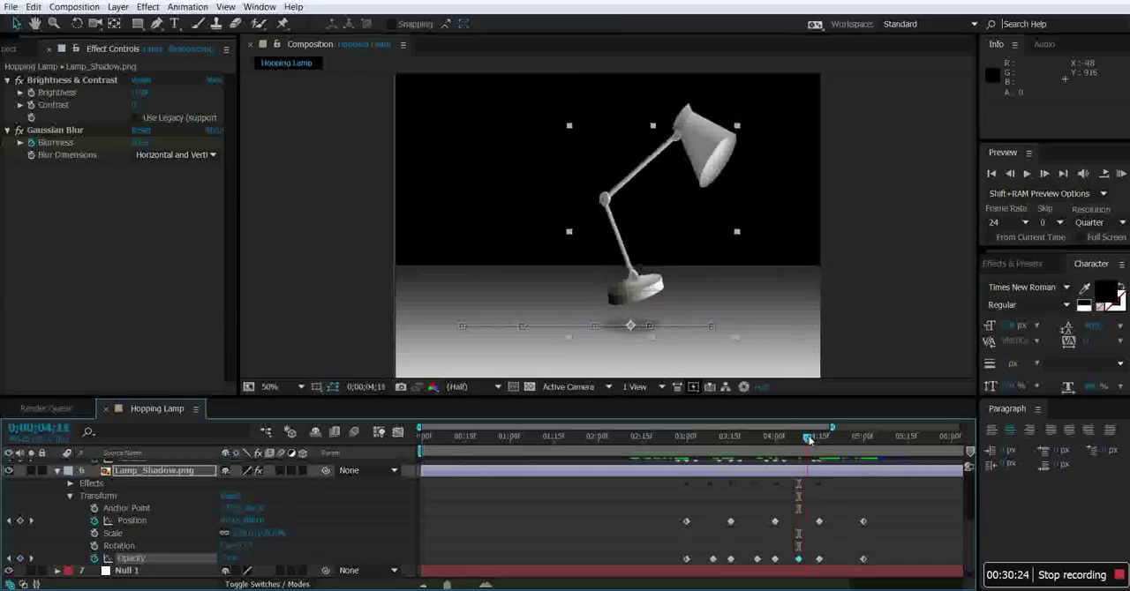
left_click_drag(820, 443, 406, 450)
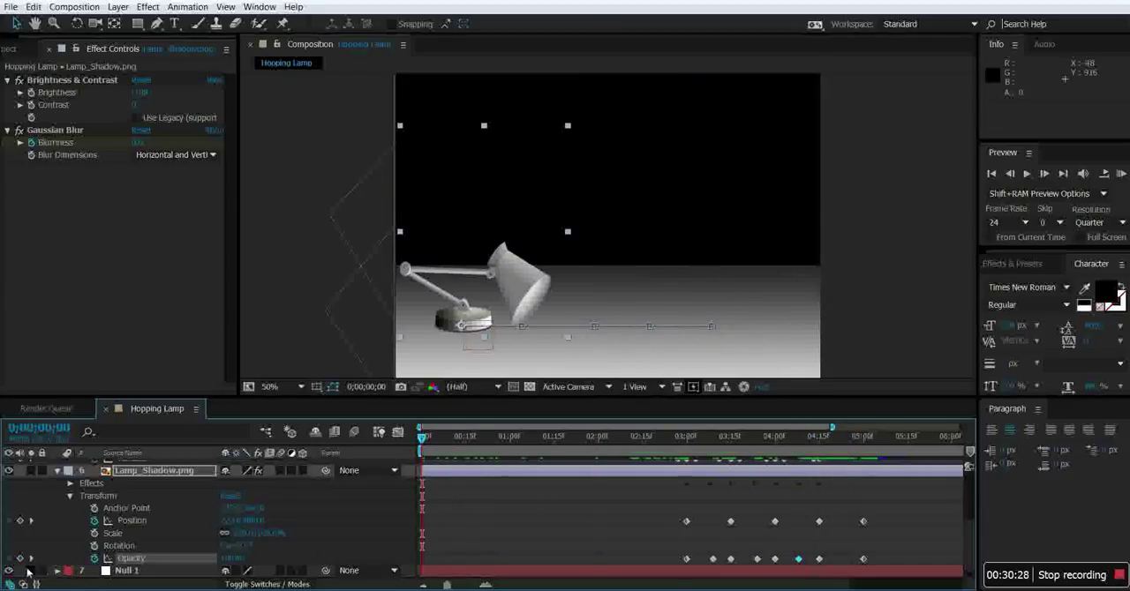
left_click(58, 472)
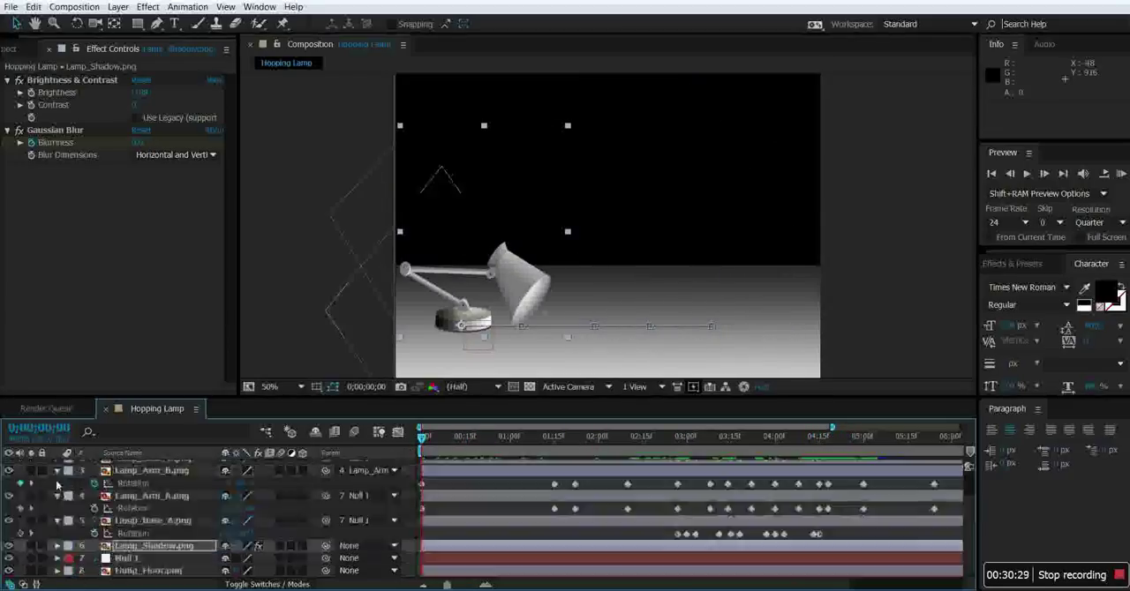
left_click(154, 572)
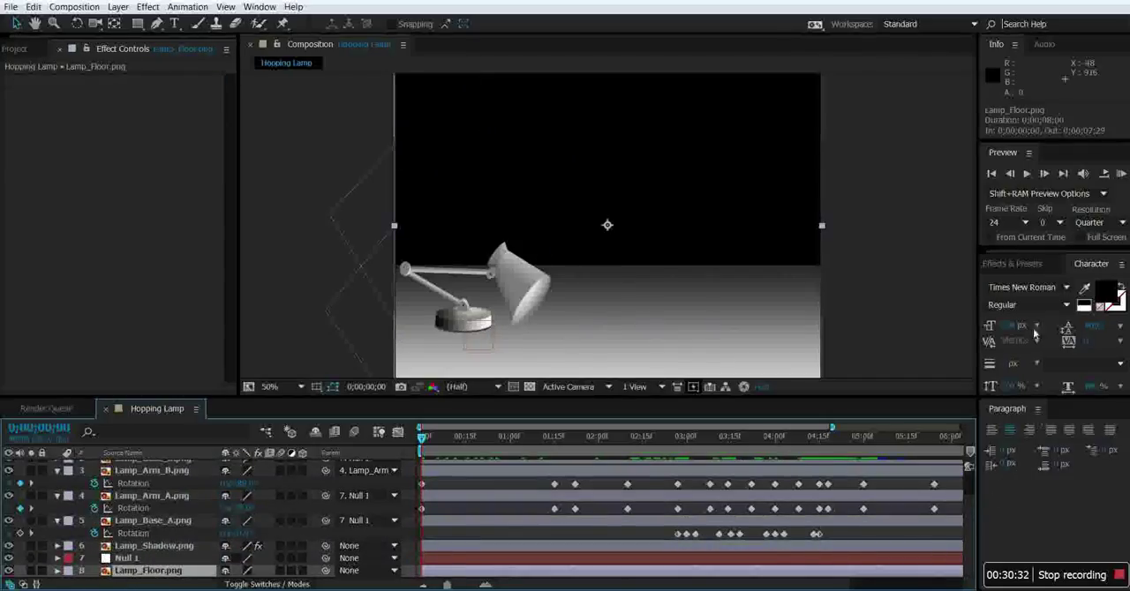
left_click(1026, 174)
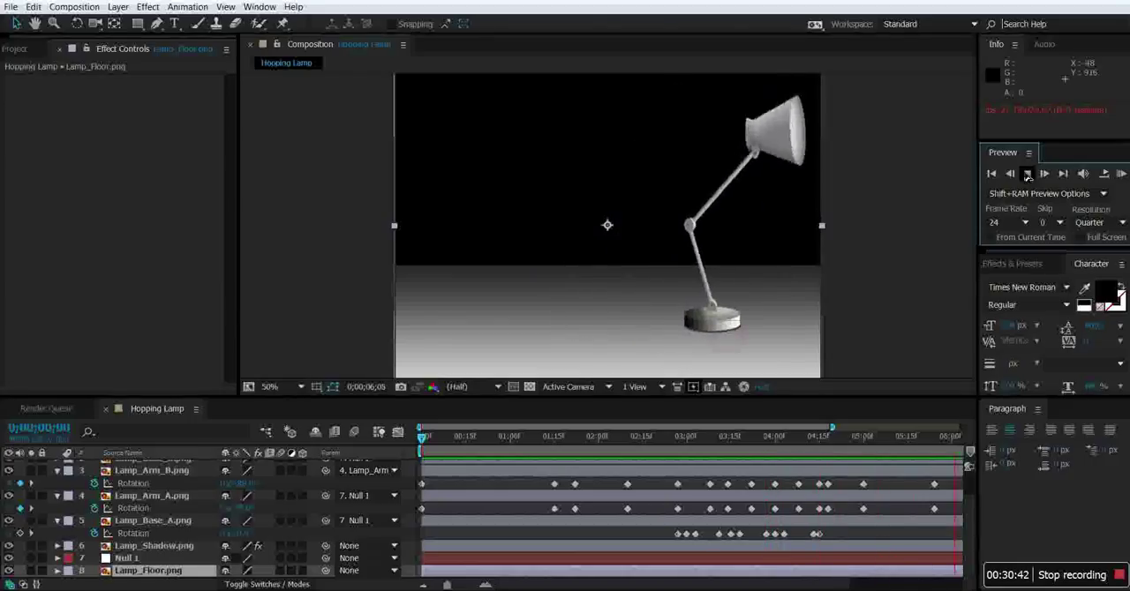
left_click(1027, 175)
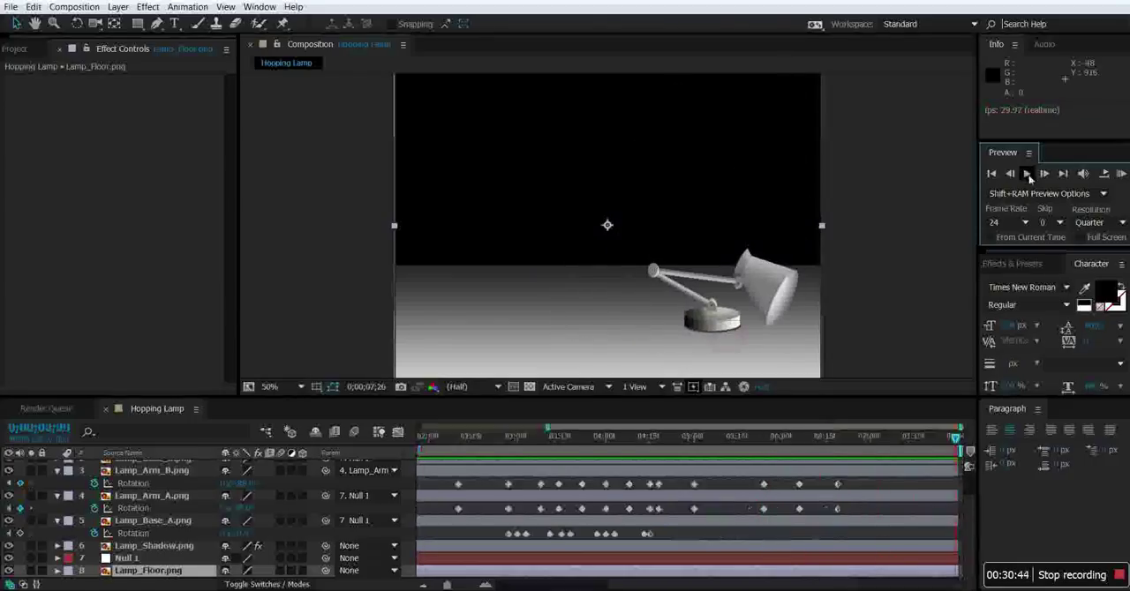